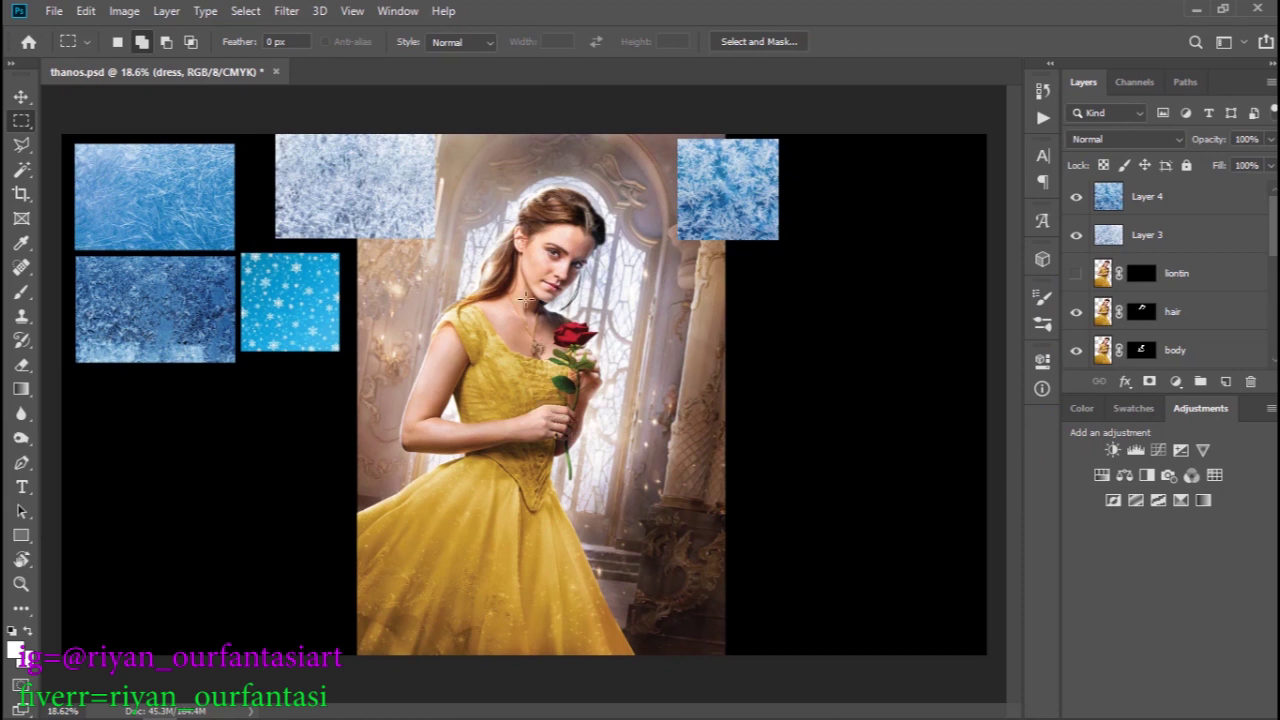
- Duplicate the dress layer and delete the mask from the dress copy
scroll(1130, 320, down, 2)
scroll(1180, 330, down, 3)
scroll(1200, 330, down, 3)
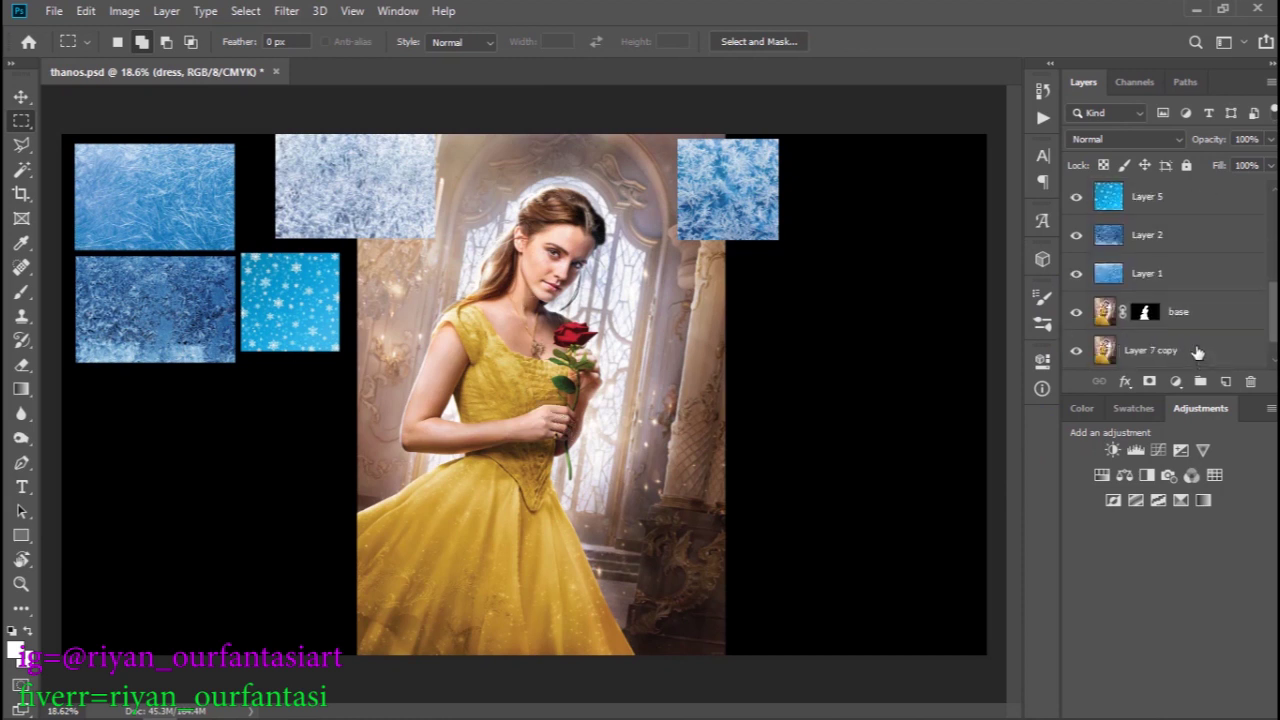
scroll(1203, 320, up, 2)
scroll(1205, 300, up, 2)
scroll(1205, 290, up, 2)
scroll(1202, 230, up, 2)
click(1196, 240)
click(1205, 314)
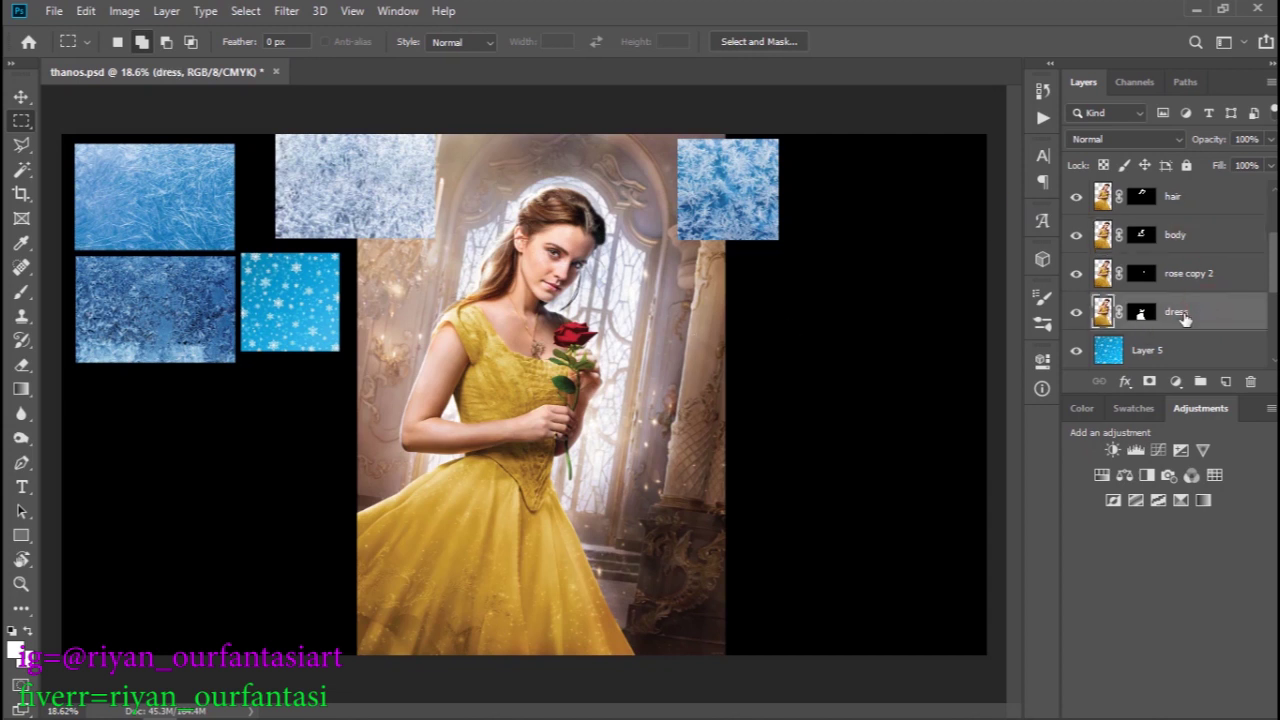
drag(1182, 317, 1225, 381)
right_click(1141, 280)
click(1150, 316)
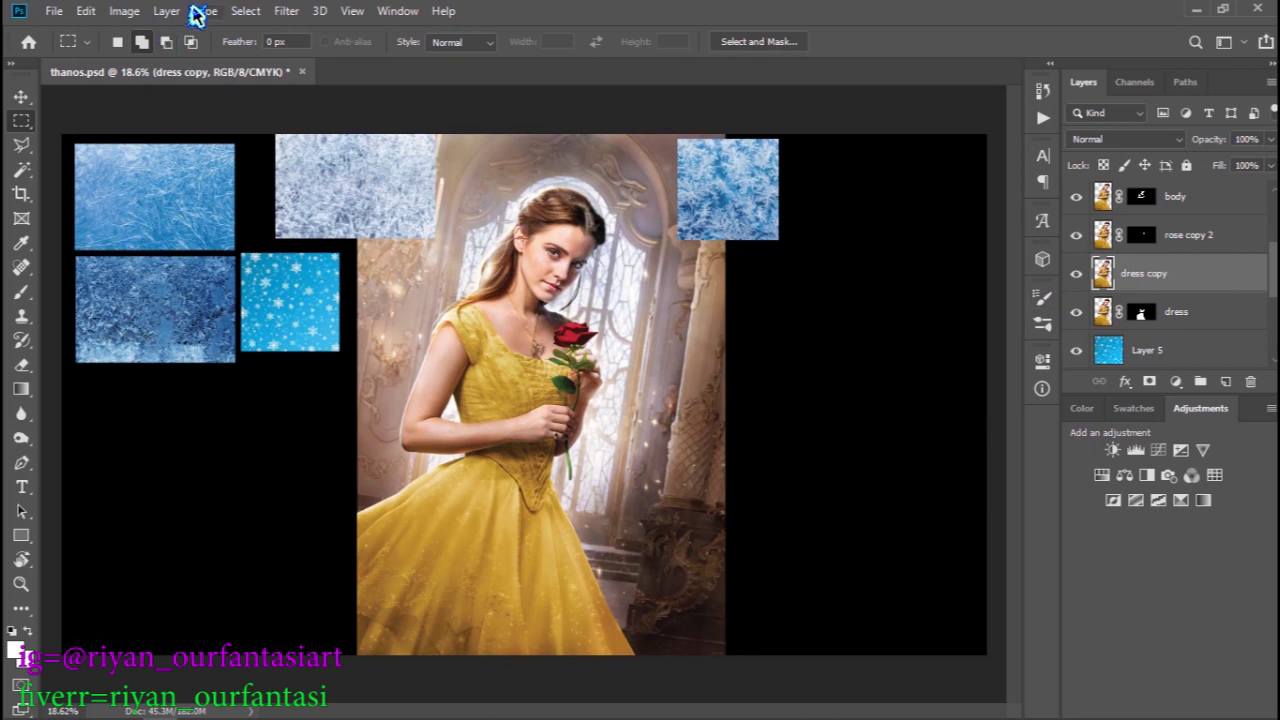
- Desaturate the dress copy to grey and clip it to the dress layer
click(125, 11)
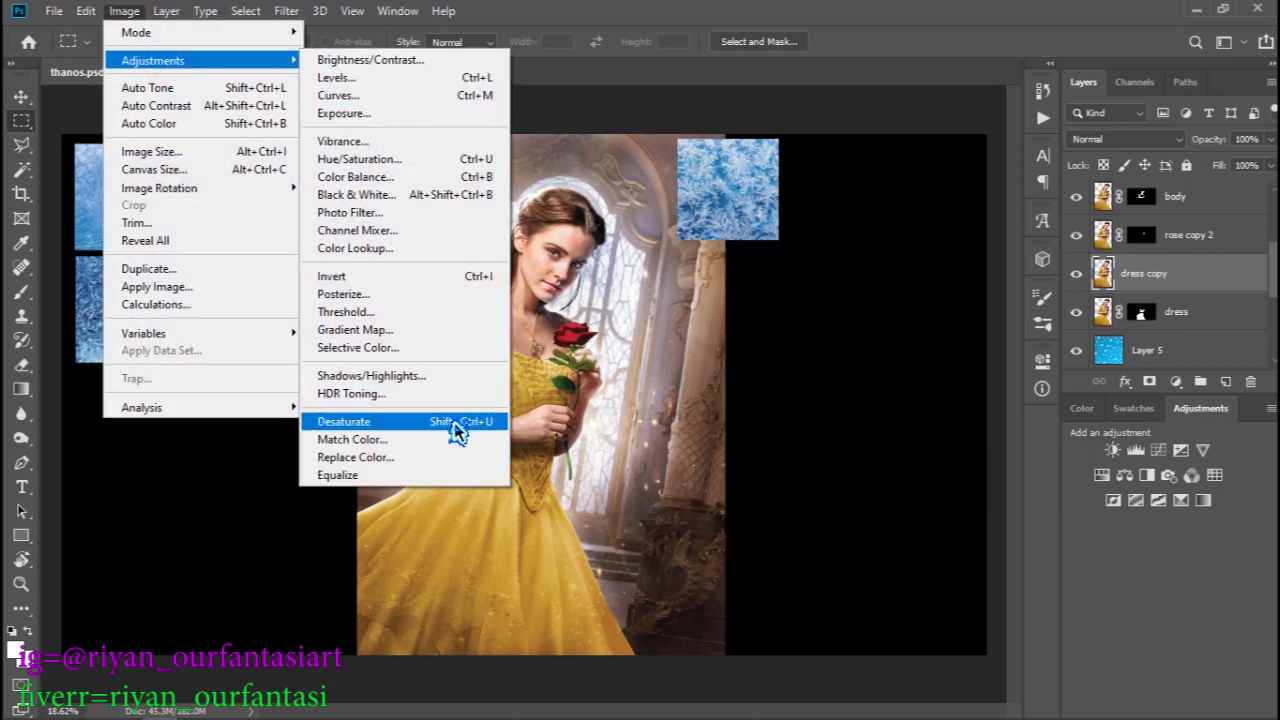
click(455, 428)
right_click(1202, 286)
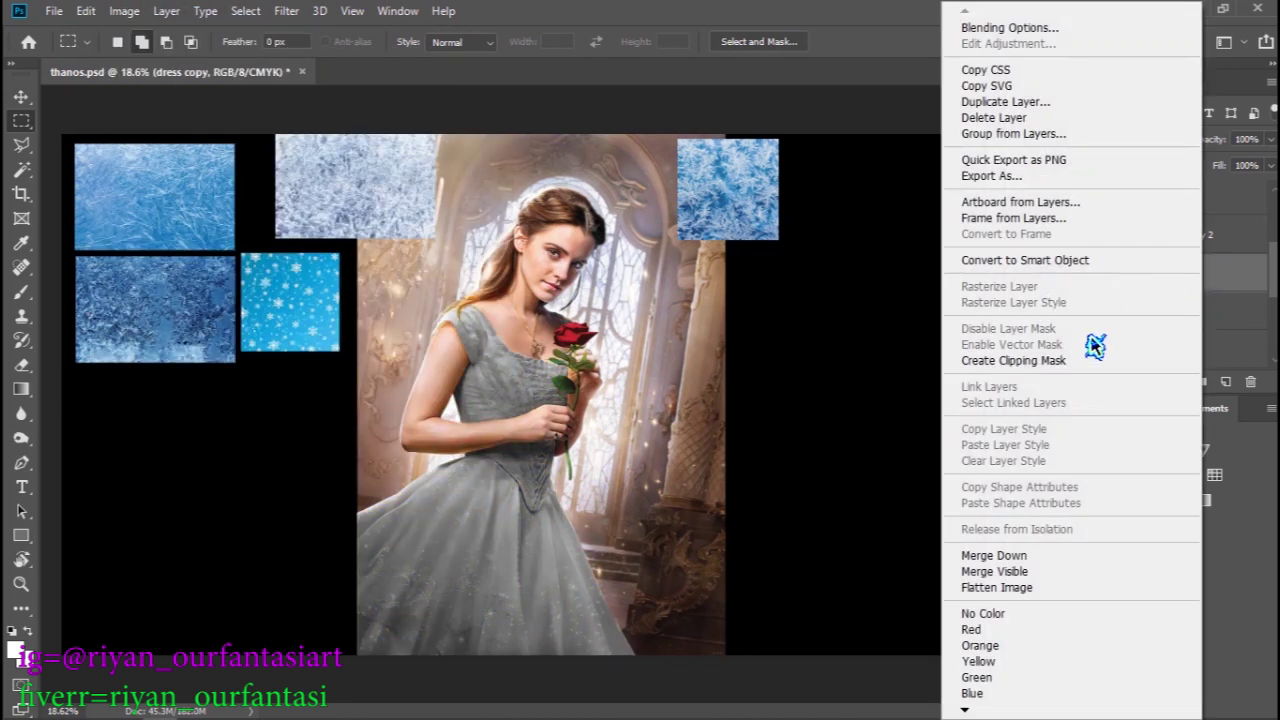
click(1052, 360)
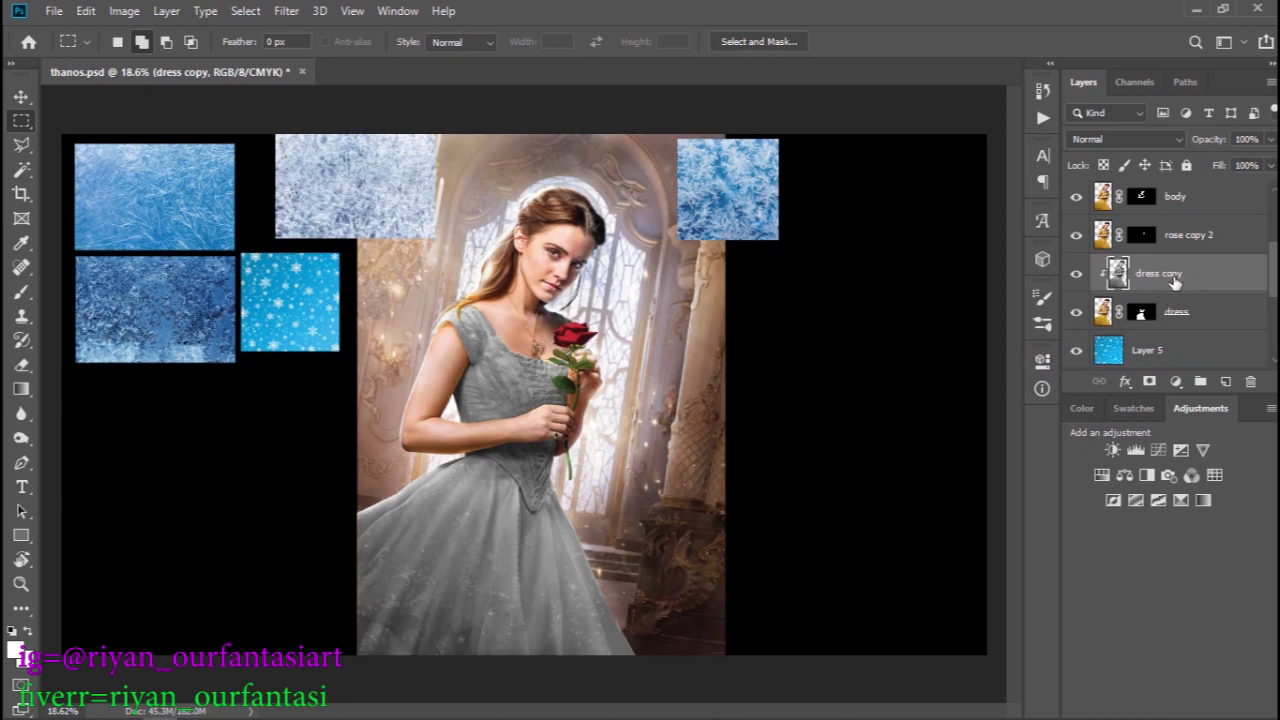
click(1170, 360)
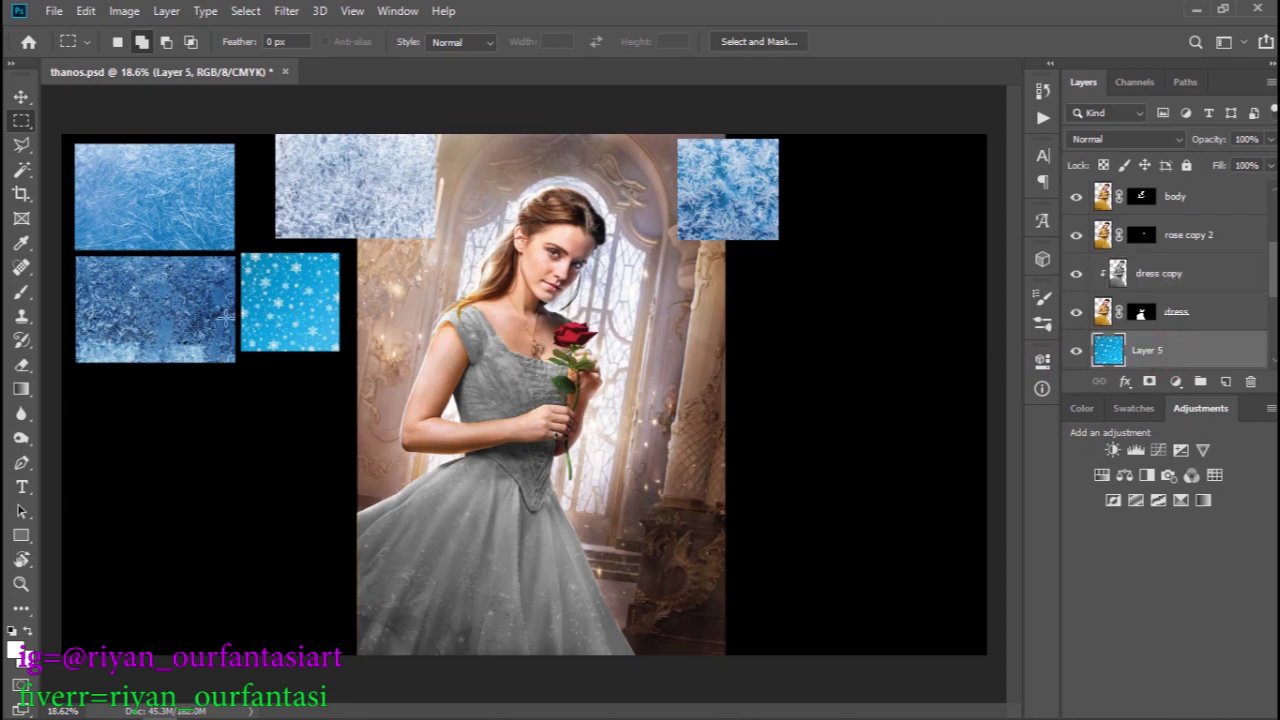
- Place the snowflake texture above dress copy over the bodice, duplicate it, and erase the seam
drag(275, 330, 470, 347)
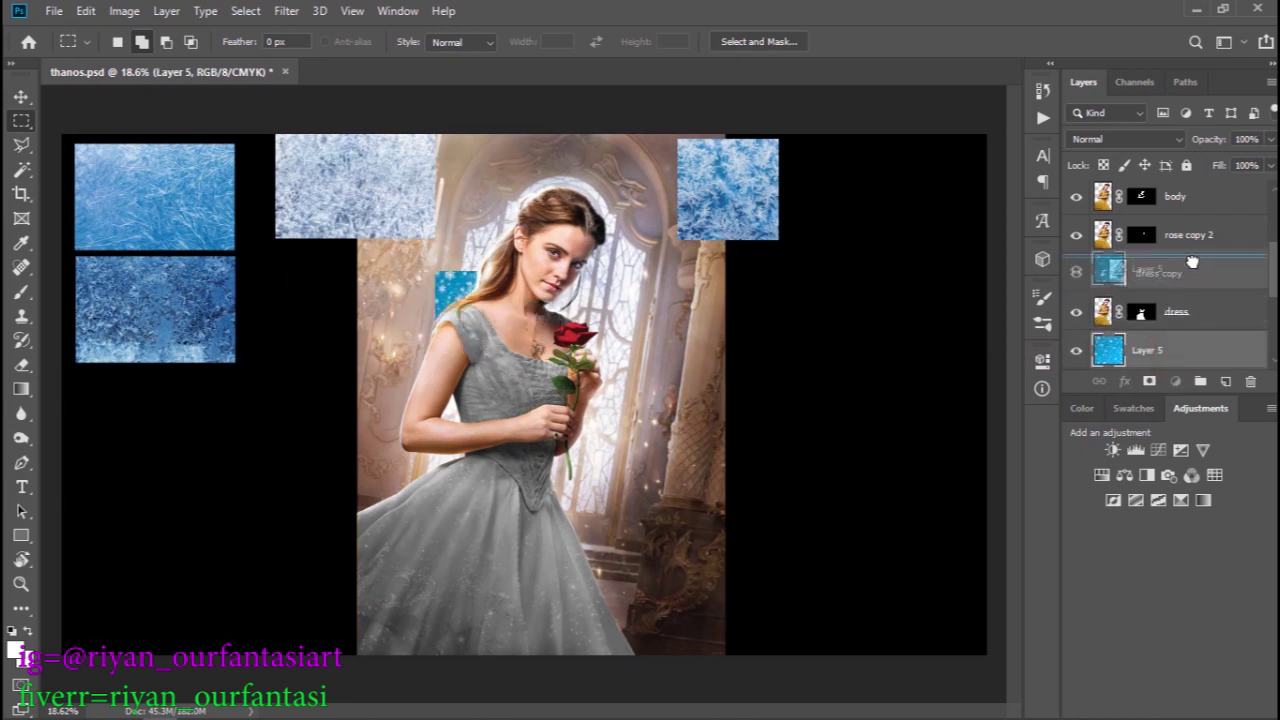
drag(1150, 350, 1150, 292)
drag(512, 338, 510, 362)
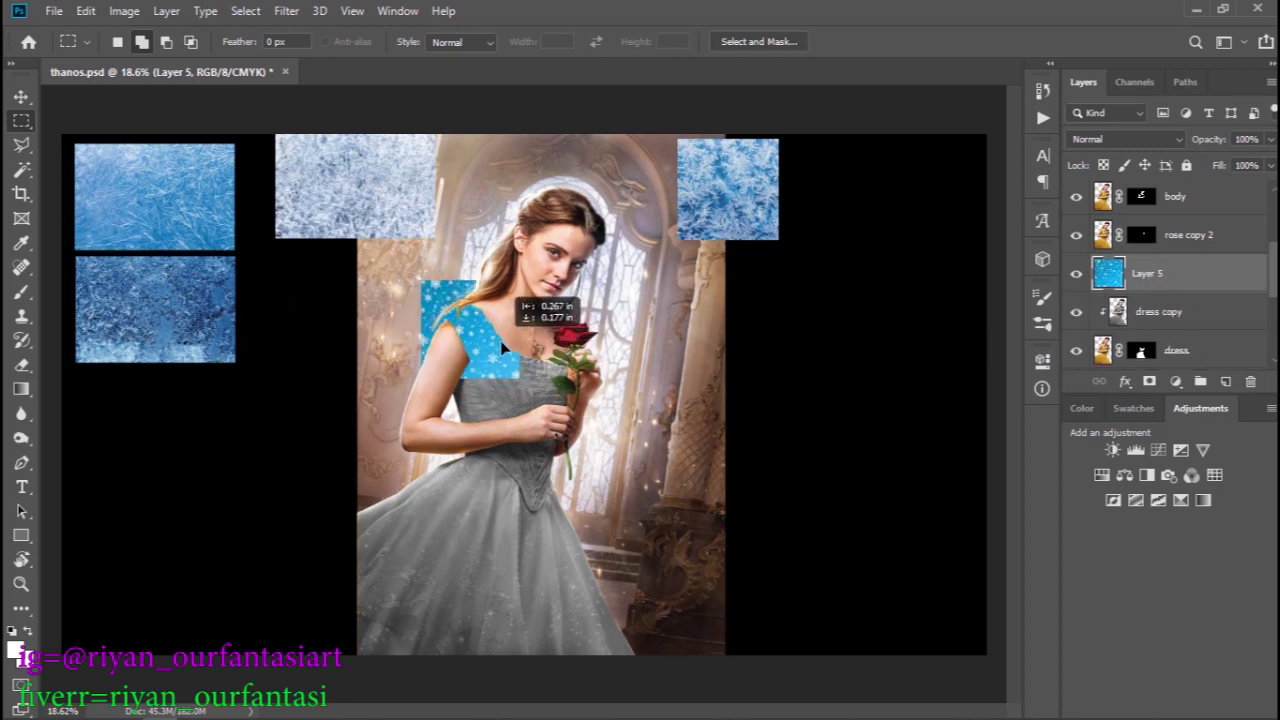
mouse_move(530, 373)
alt+mouse_down()
mouse_move(616, 391)
mouse_move(508, 377)
alt+mouse_up()
scroll(600, 378, up, 2)
scroll(607, 375, up, 3)
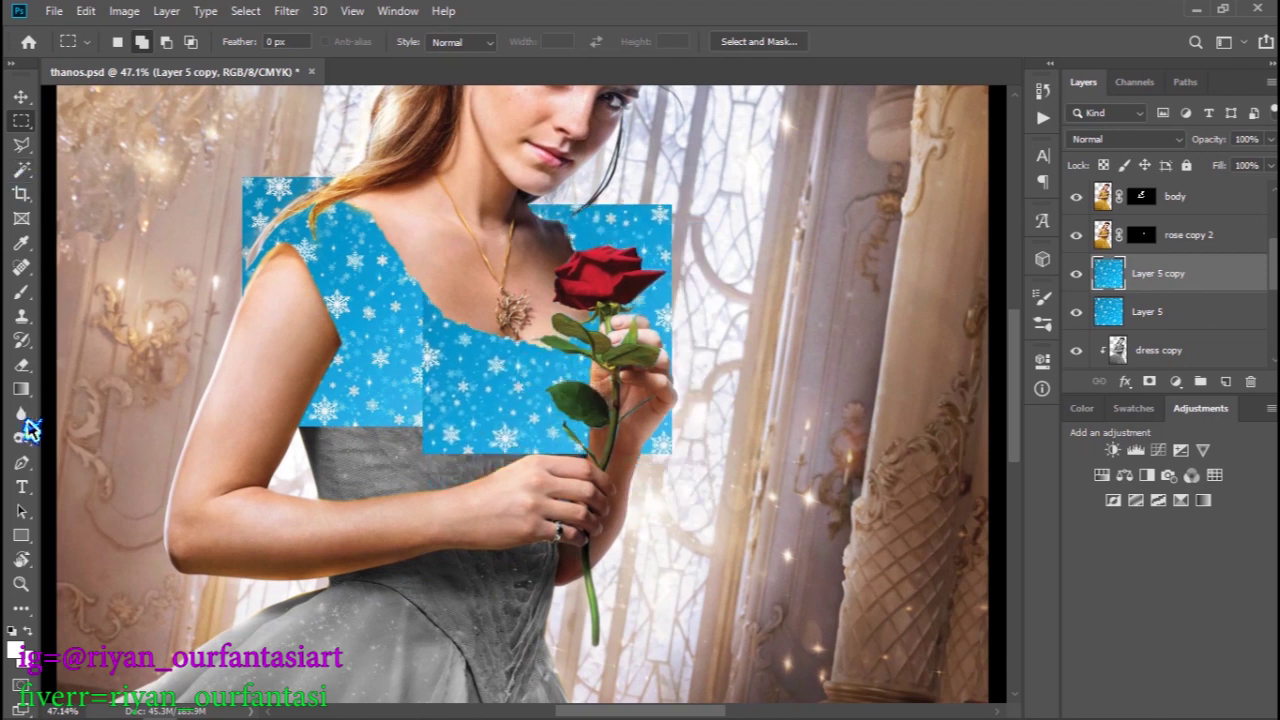
drag(410, 260, 412, 460)
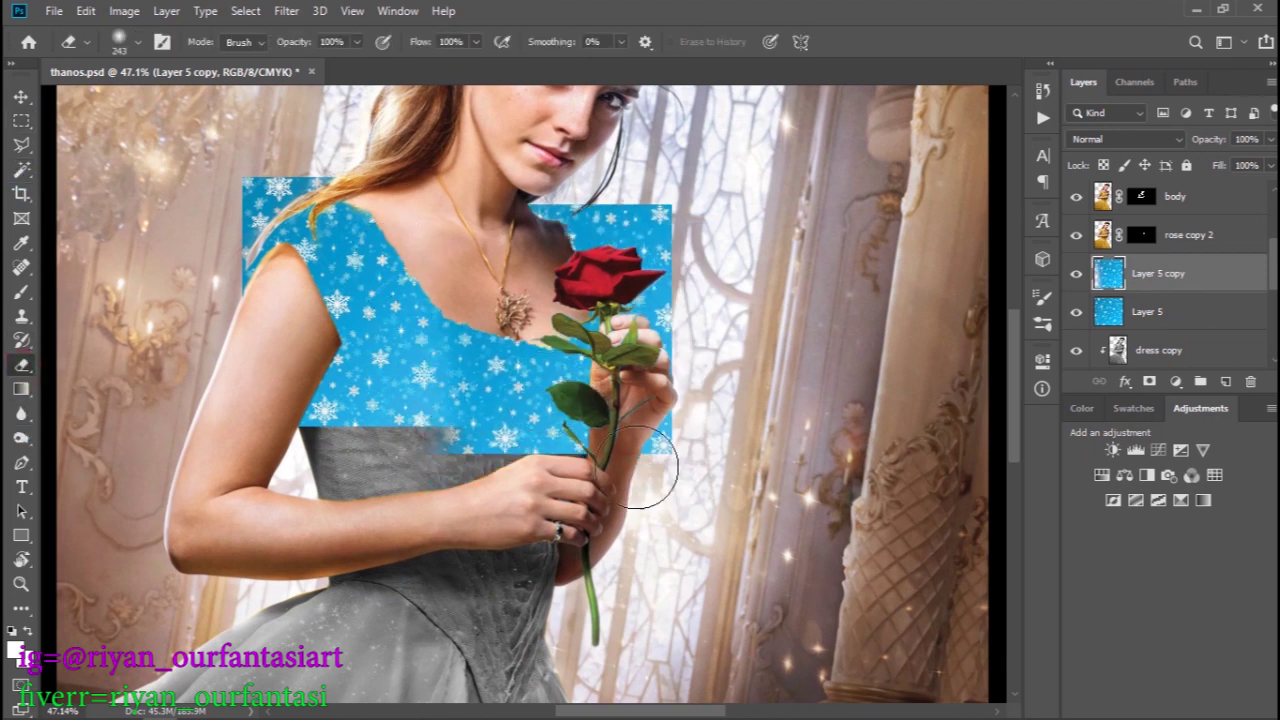
- Add snowflake patches over the lower dress and hand, softening their edges around the hand
ctrl+alt+drag(566, 388, 375, 528)
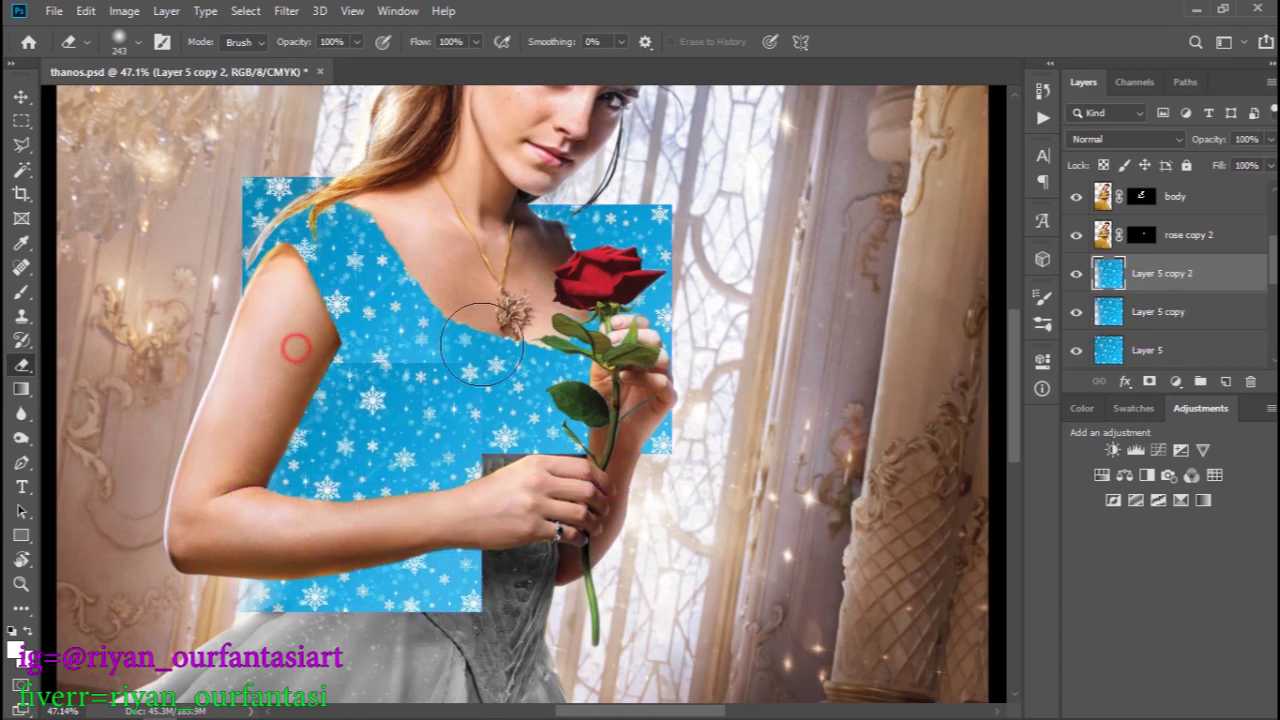
ctrl+alt+drag(478, 515, 620, 445)
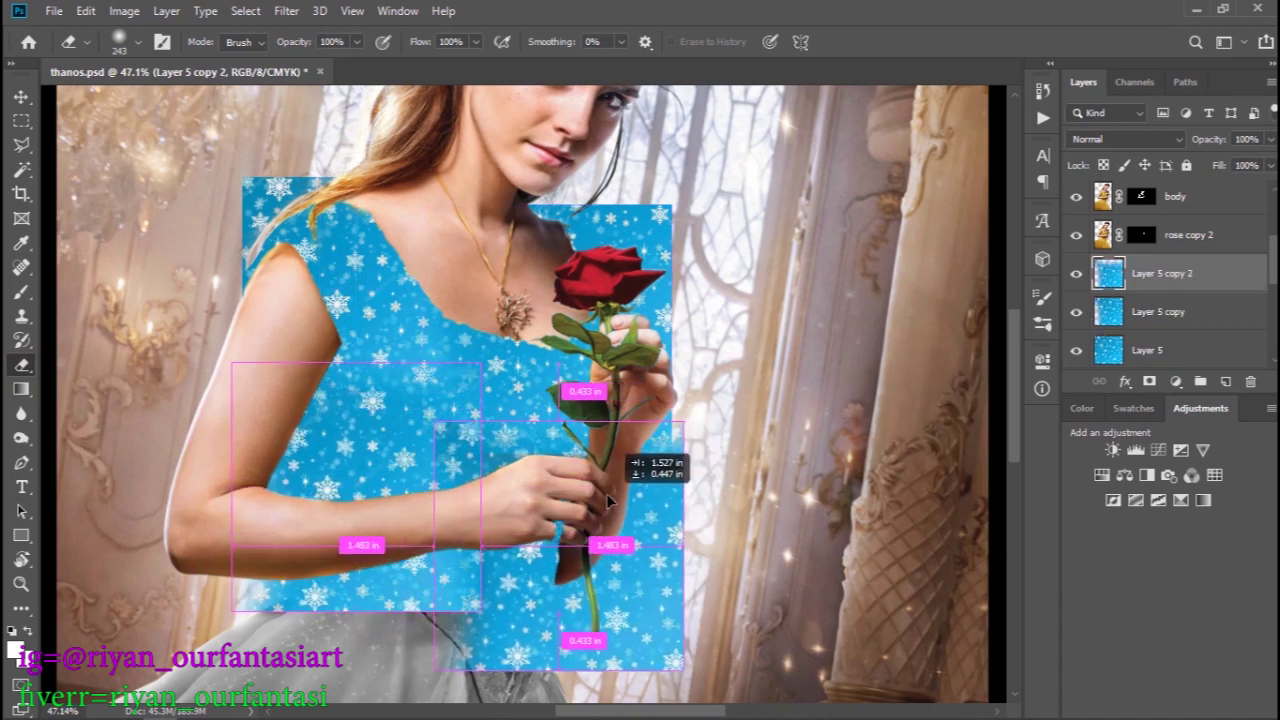
drag(419, 506, 531, 398)
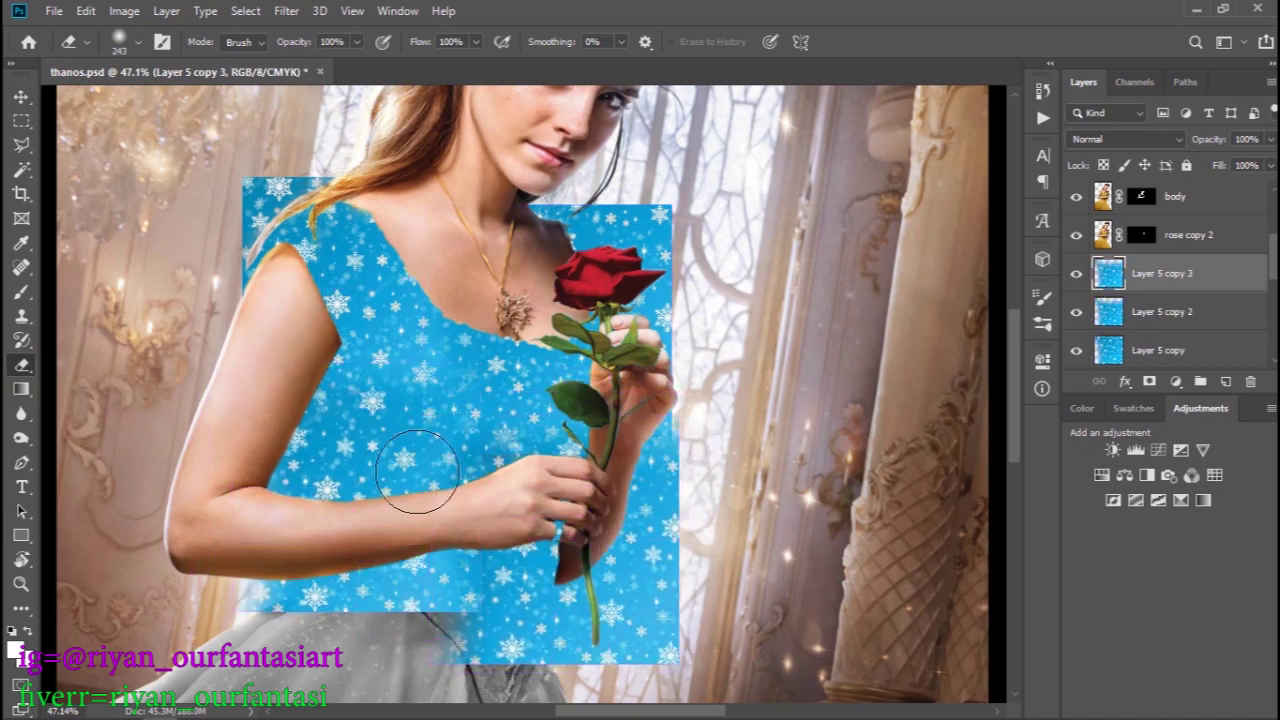
drag(401, 467, 480, 306)
scroll(1230, 313, down, 2)
- Duplicate the snowflake patches down onto the skirt and merge the four copies
shift+click(1195, 312)
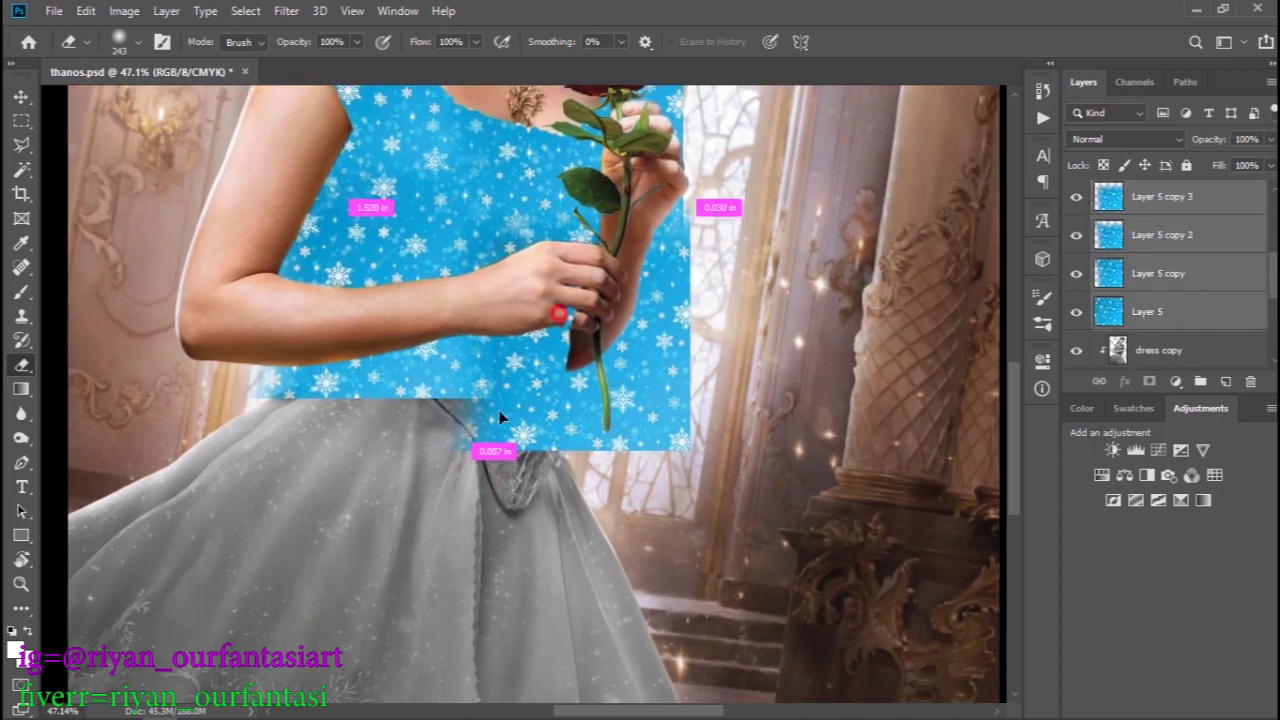
drag(539, 342, 343, 614)
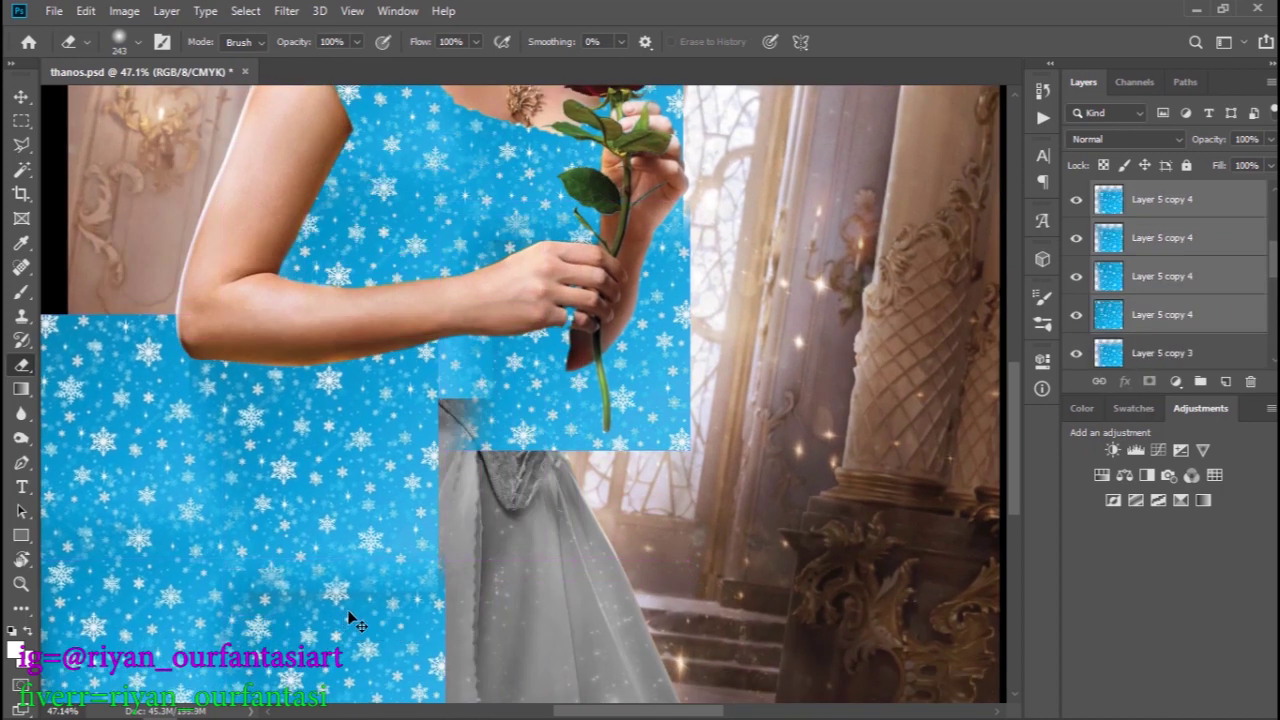
right_click(1193, 201)
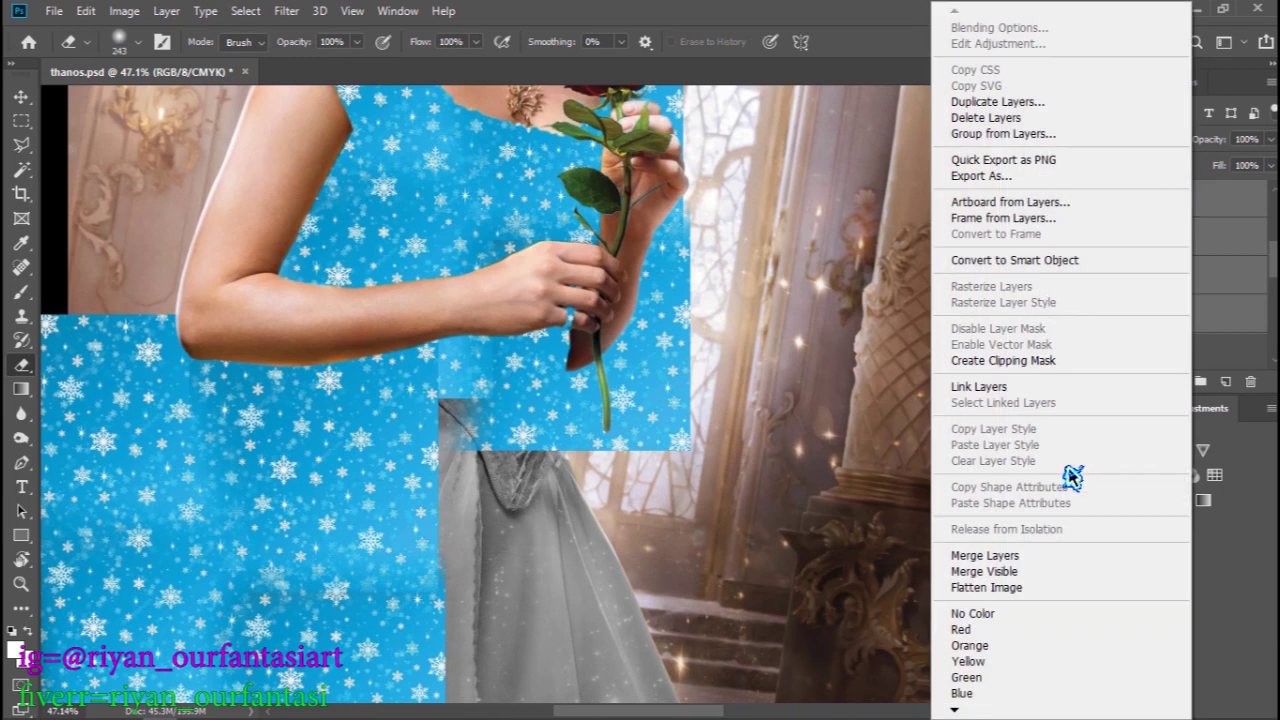
click(1053, 558)
- Place another snowflake copy over the lower skirt and add Layer 5 to the selection
scroll(465, 350, down, 3)
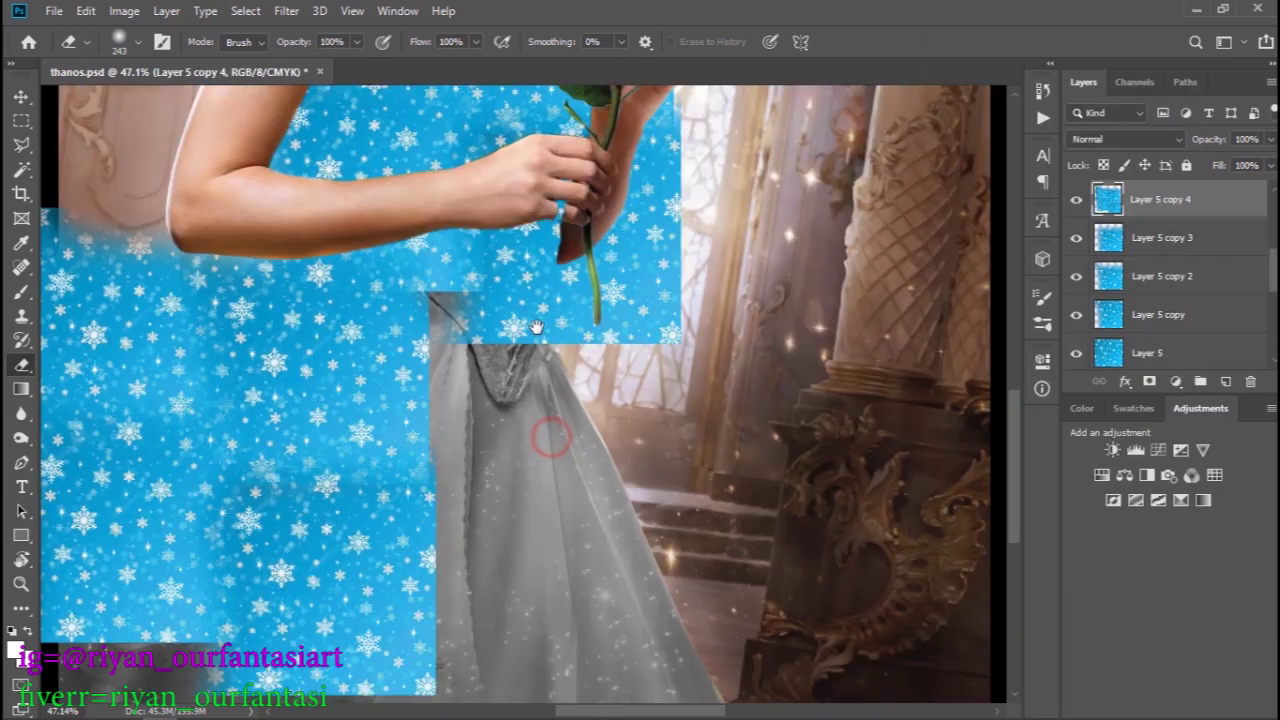
drag(551, 434, 609, 405)
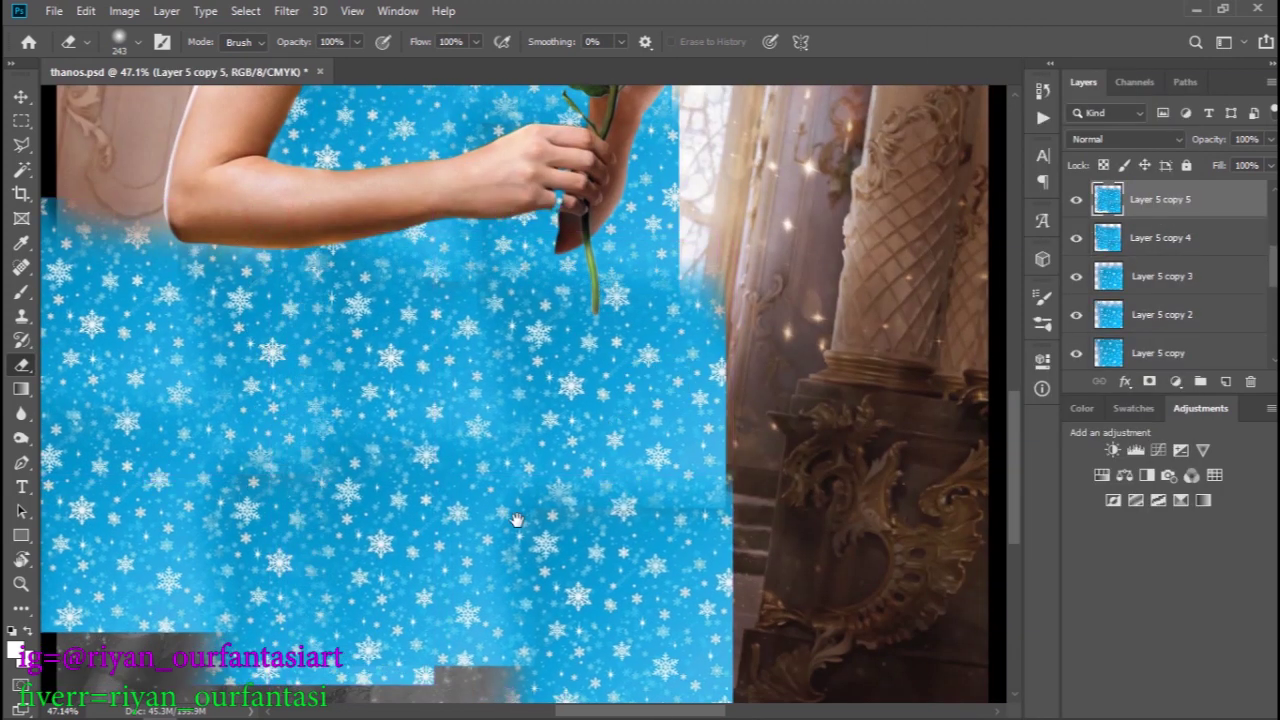
scroll(620, 300, down, 4)
mouse_move(596, 322)
mouse_down()
mouse_move(630, 468)
mouse_move(652, 464)
mouse_move(447, 489)
mouse_up()
scroll(520, 400, up, 3)
scroll(1197, 314, down, 2)
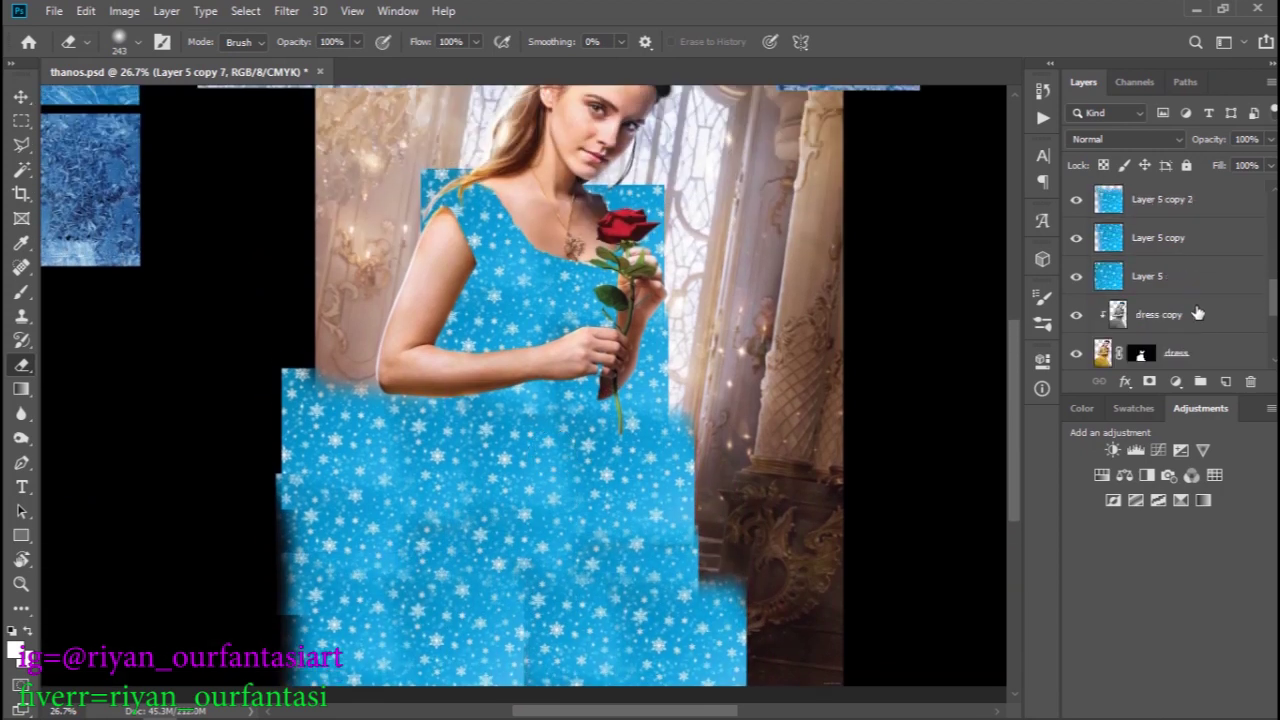
shift+click(1210, 284)
- Merge all the snowflake patches into one layer and clip it to the dress
right_click(1205, 279)
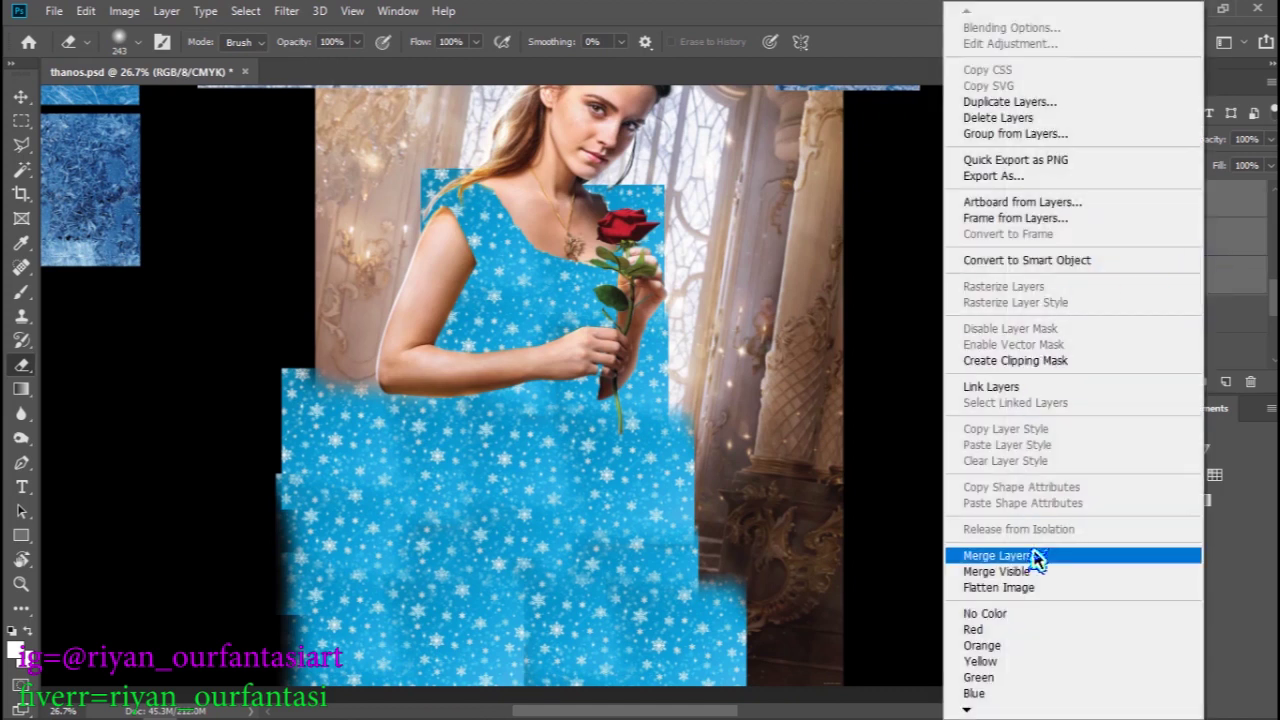
click(1071, 554)
scroll(1190, 290, up, 2)
scroll(1190, 290, up, 2)
right_click(1212, 280)
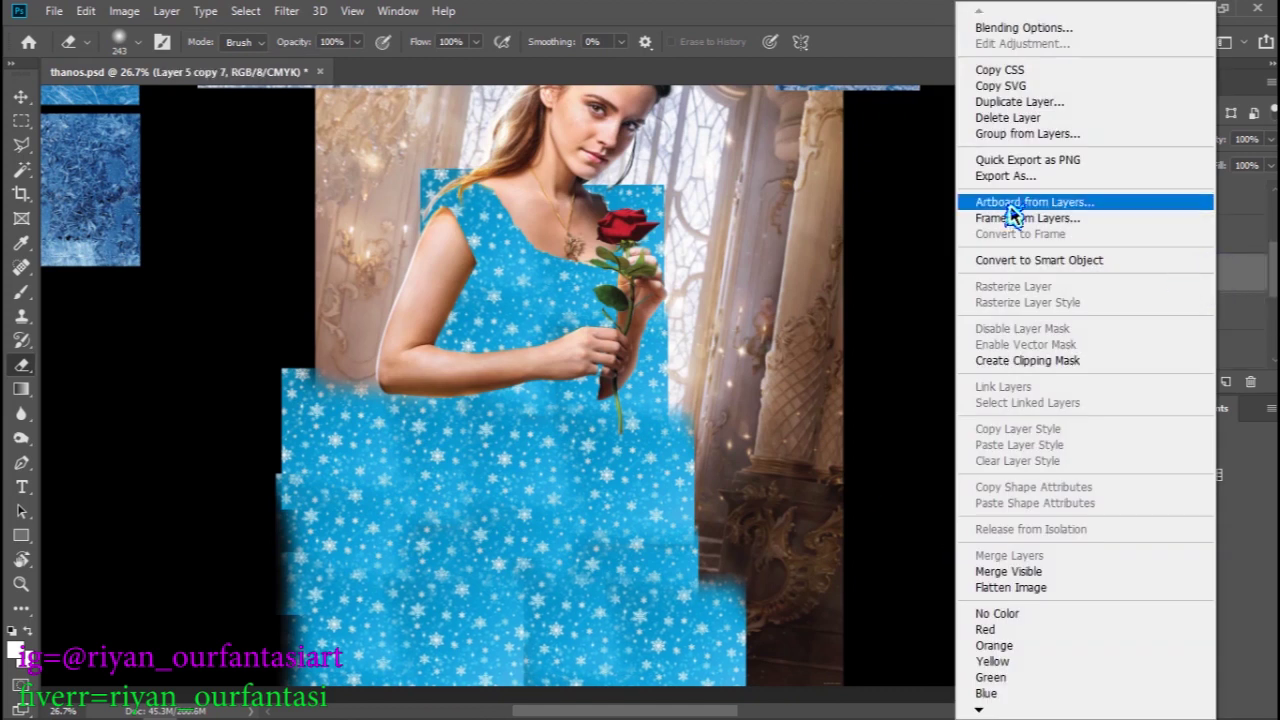
click(1022, 362)
- Set the snowflake layer's blend mode to Overlay and select the dress layer
scroll(607, 412, up, 3)
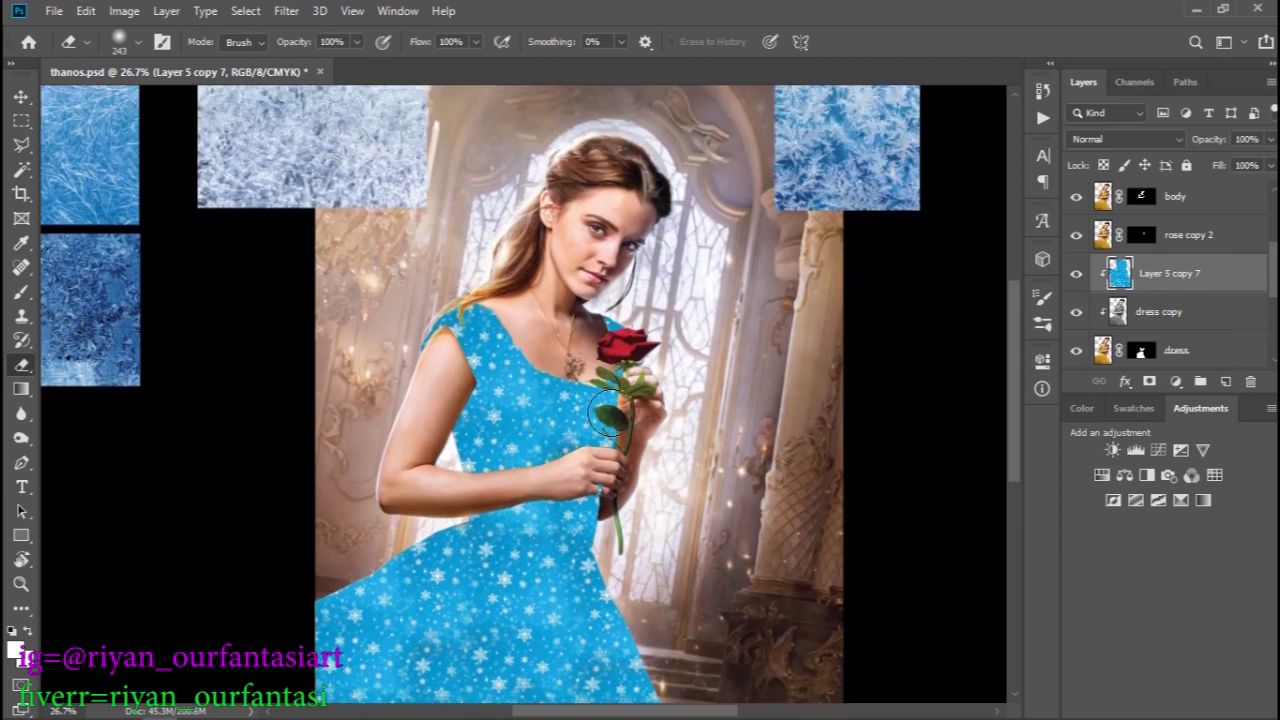
click(1136, 150)
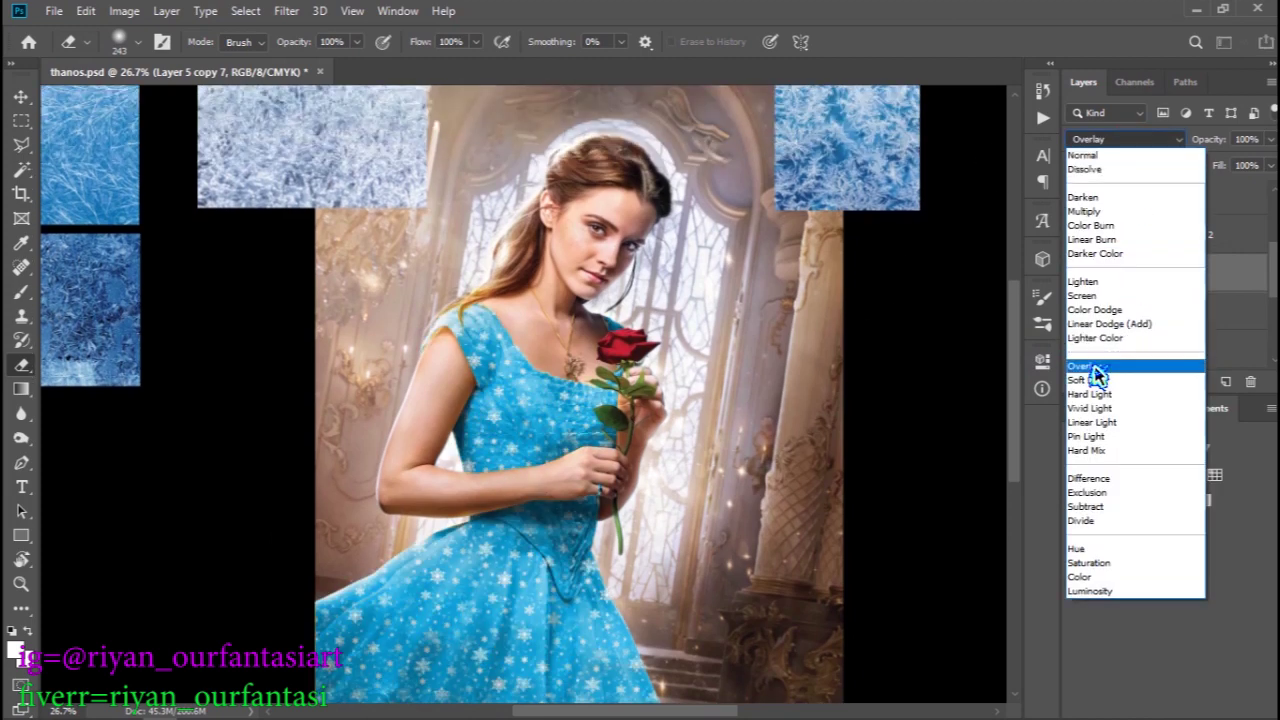
click(1090, 364)
scroll(580, 380, up, 3)
scroll(580, 380, up, 2)
scroll(580, 380, down, 4)
mouse_move(593, 560)
mouse_down()
mouse_move(593, 365)
mouse_move(650, 580)
mouse_up()
scroll(723, 432, down, 2)
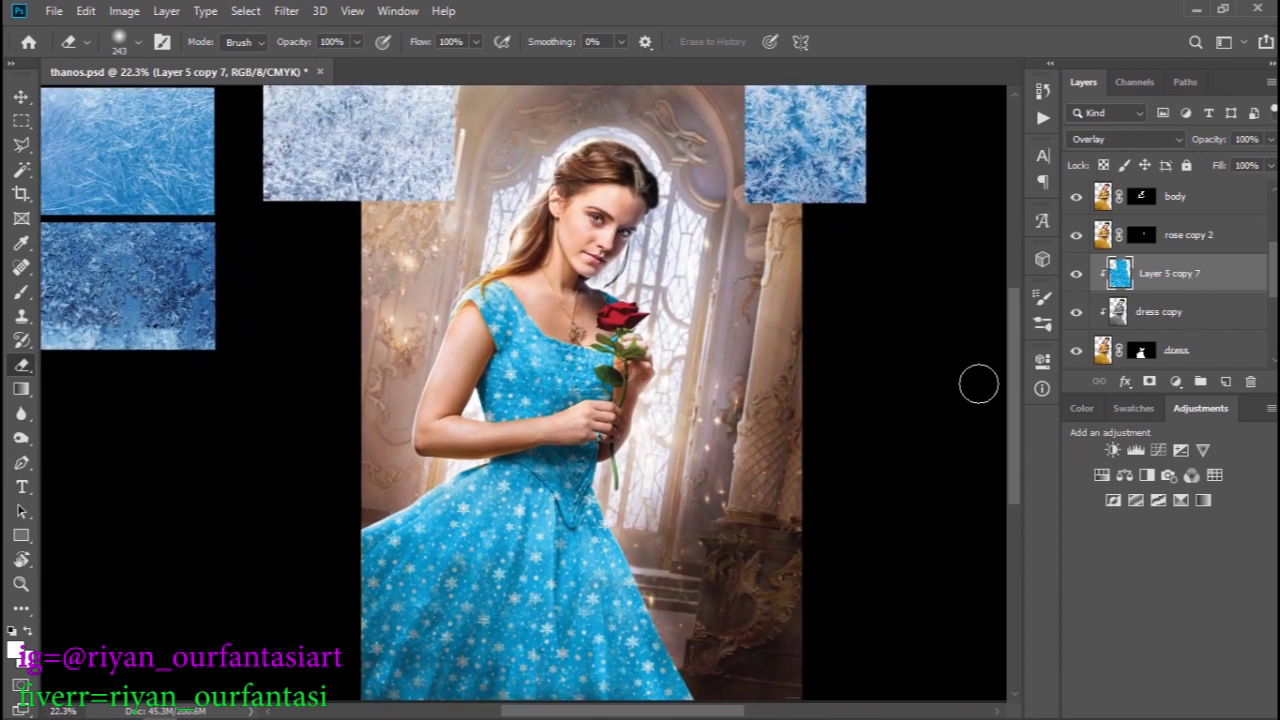
click(1222, 352)
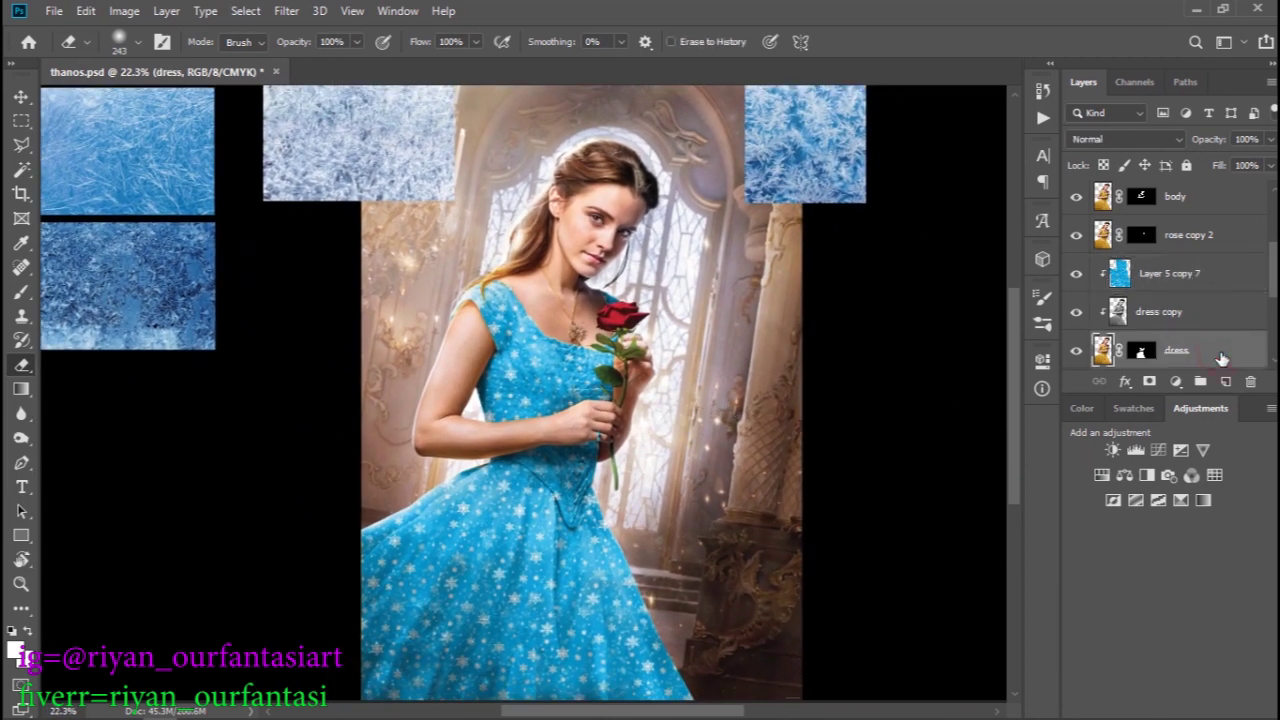
- Group the three dress layers together into a 'dress' group
scroll(1215, 300, down, 2)
shift+click(1208, 199)
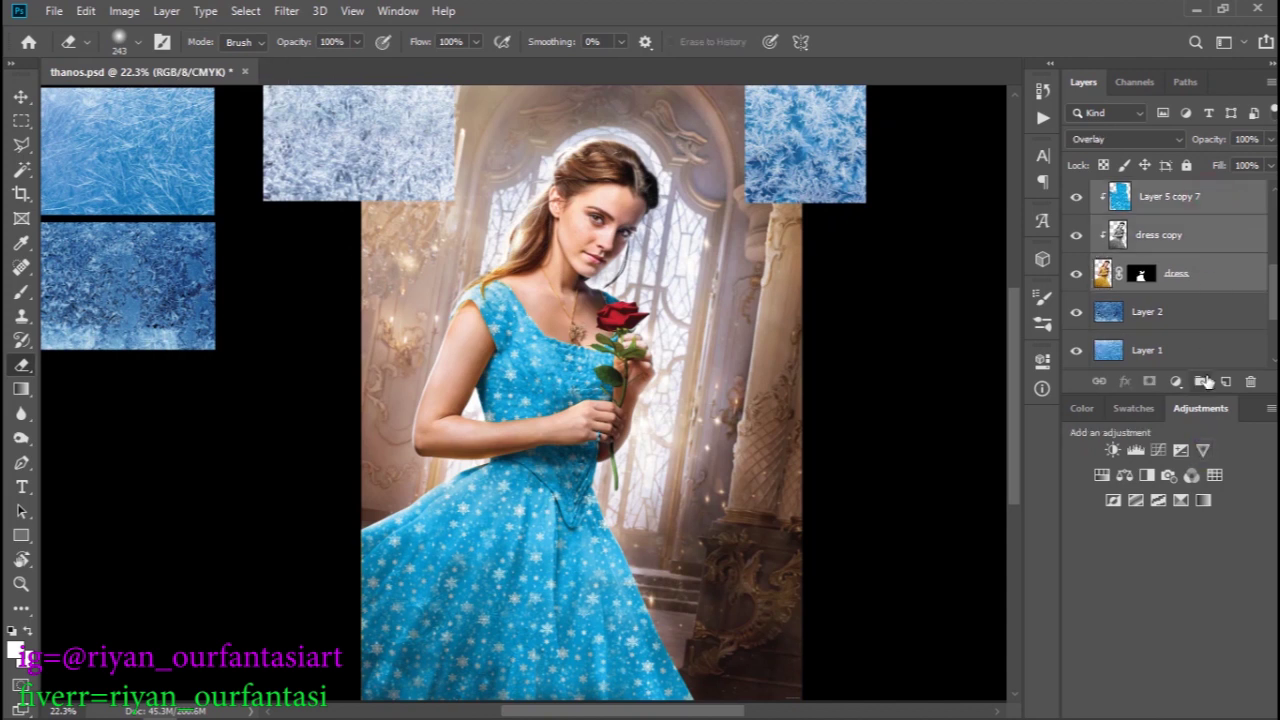
click(1201, 385)
scroll(1160, 306, up, 2)
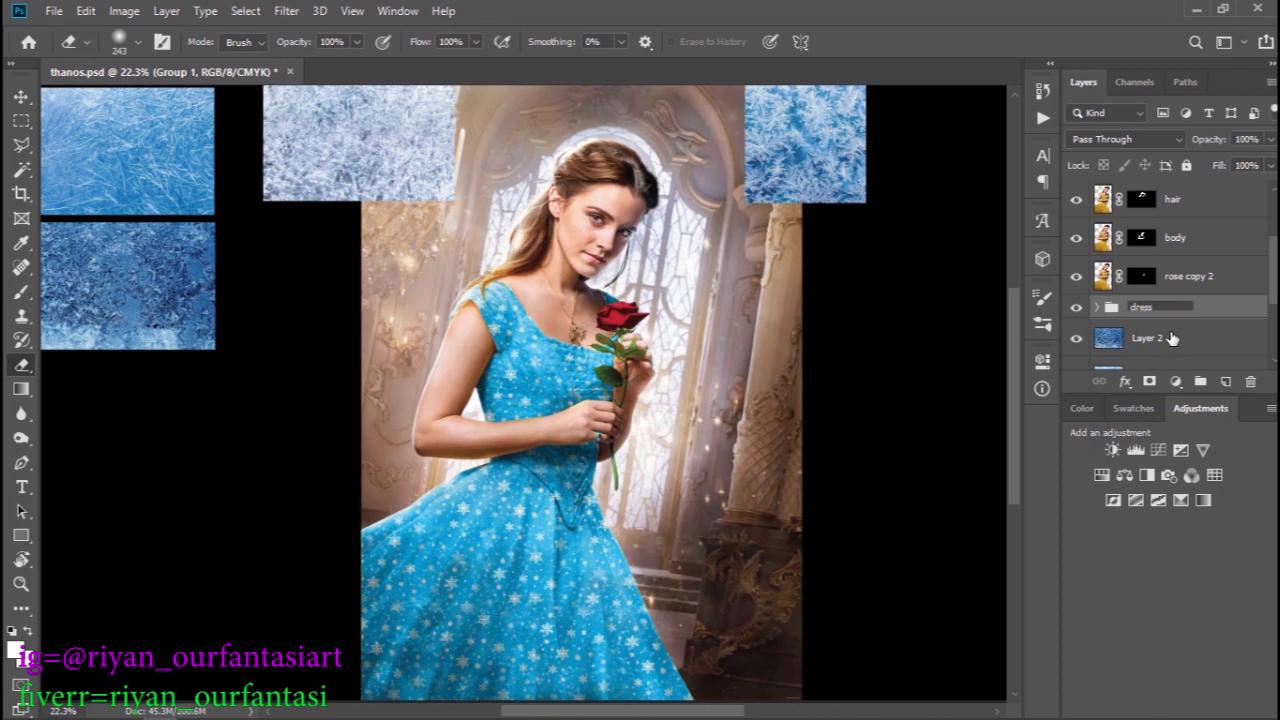
- Hide the Background and castle layers, then duplicate the body layer
scroll(1084, 330, down, 3)
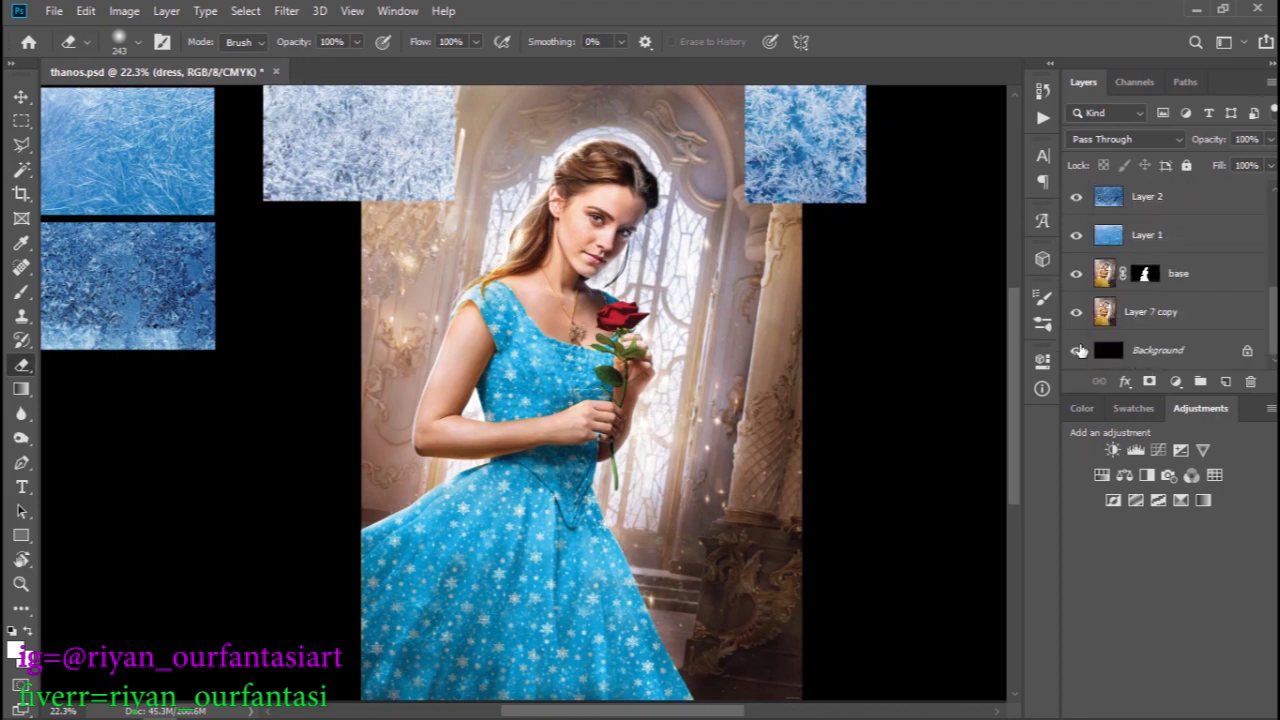
click(1076, 350)
click(1077, 312)
scroll(1084, 325, up, 1)
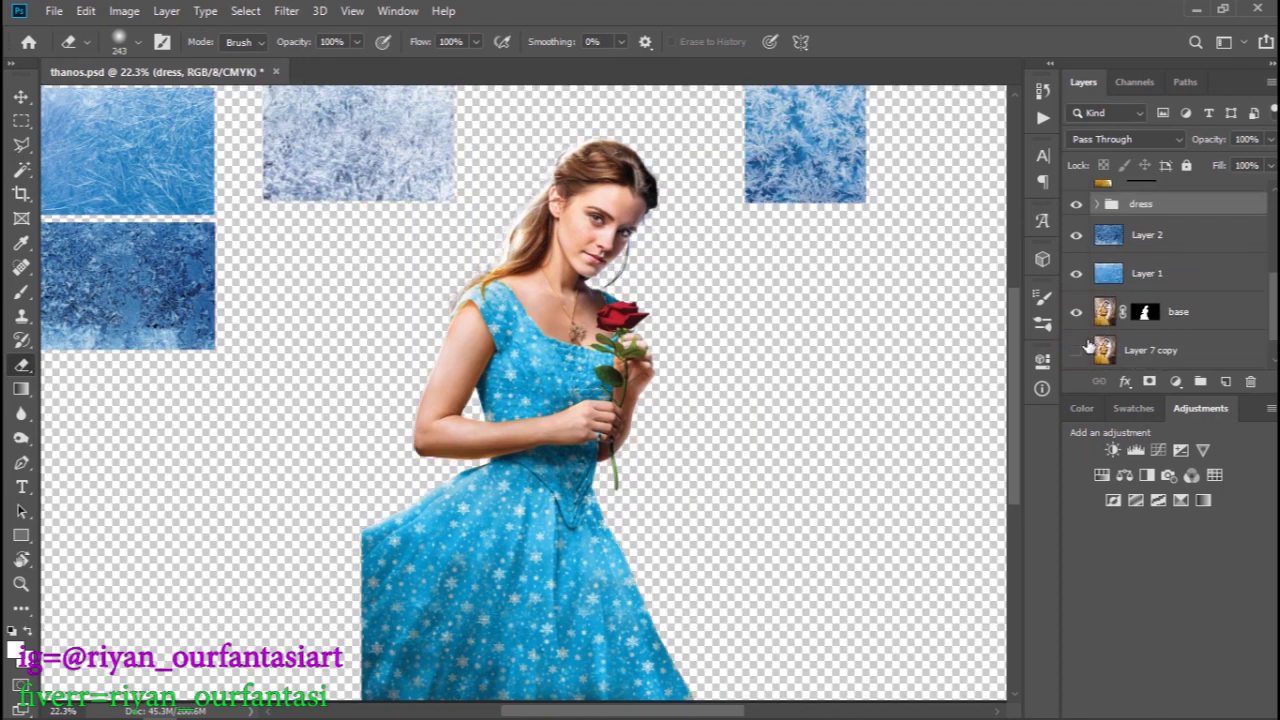
scroll(1088, 340, up, 3)
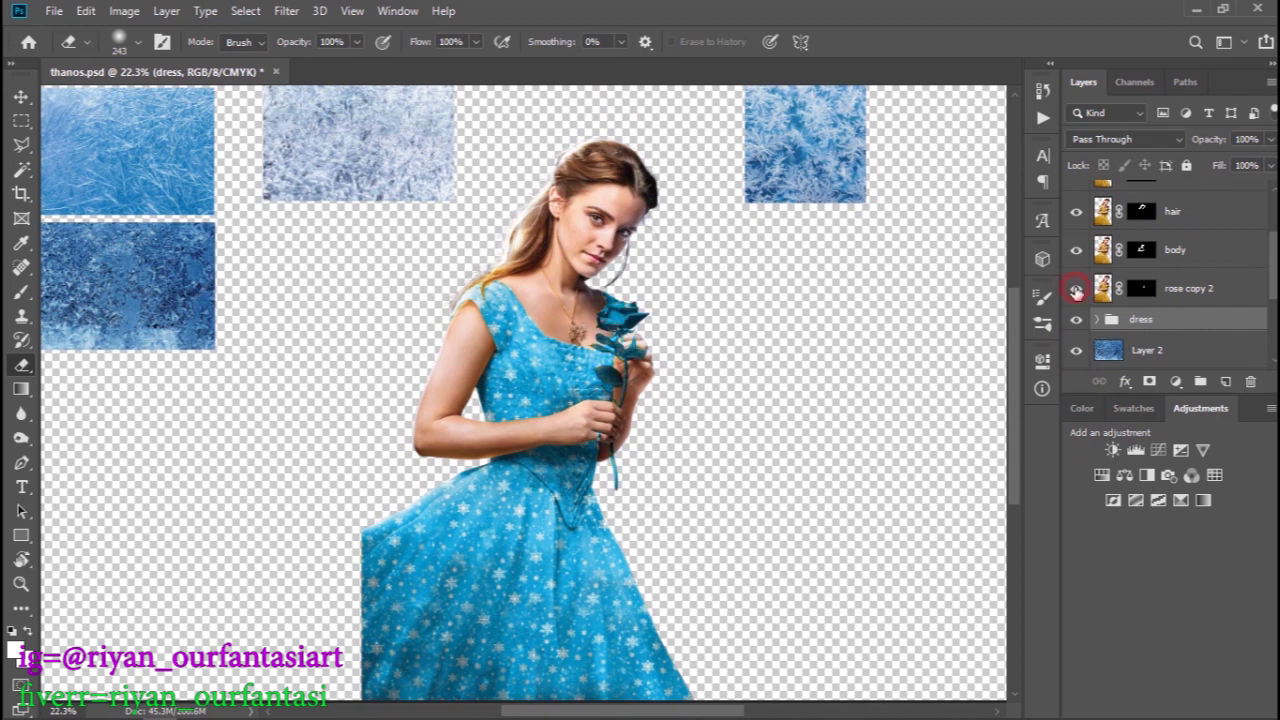
click(1180, 254)
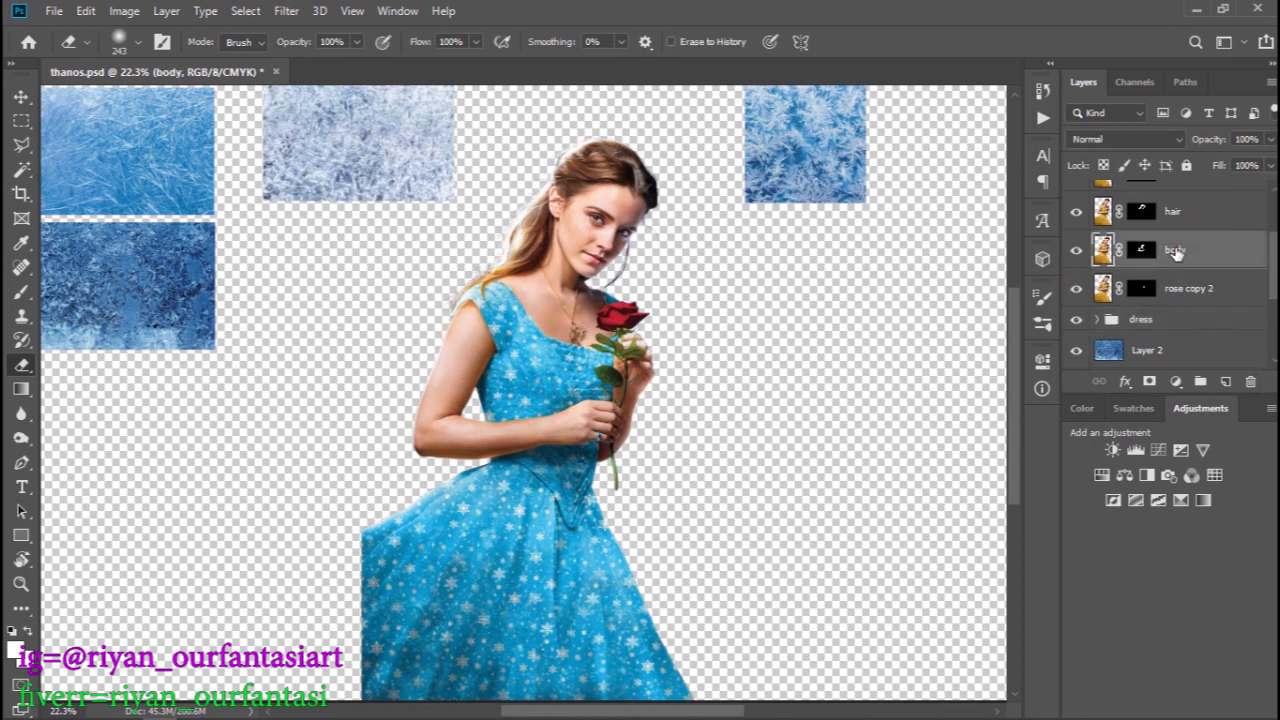
drag(1176, 254, 1225, 381)
- Remove the body copy's mask, desaturate it, and clip it to the body layer
right_click(1141, 250)
click(1135, 277)
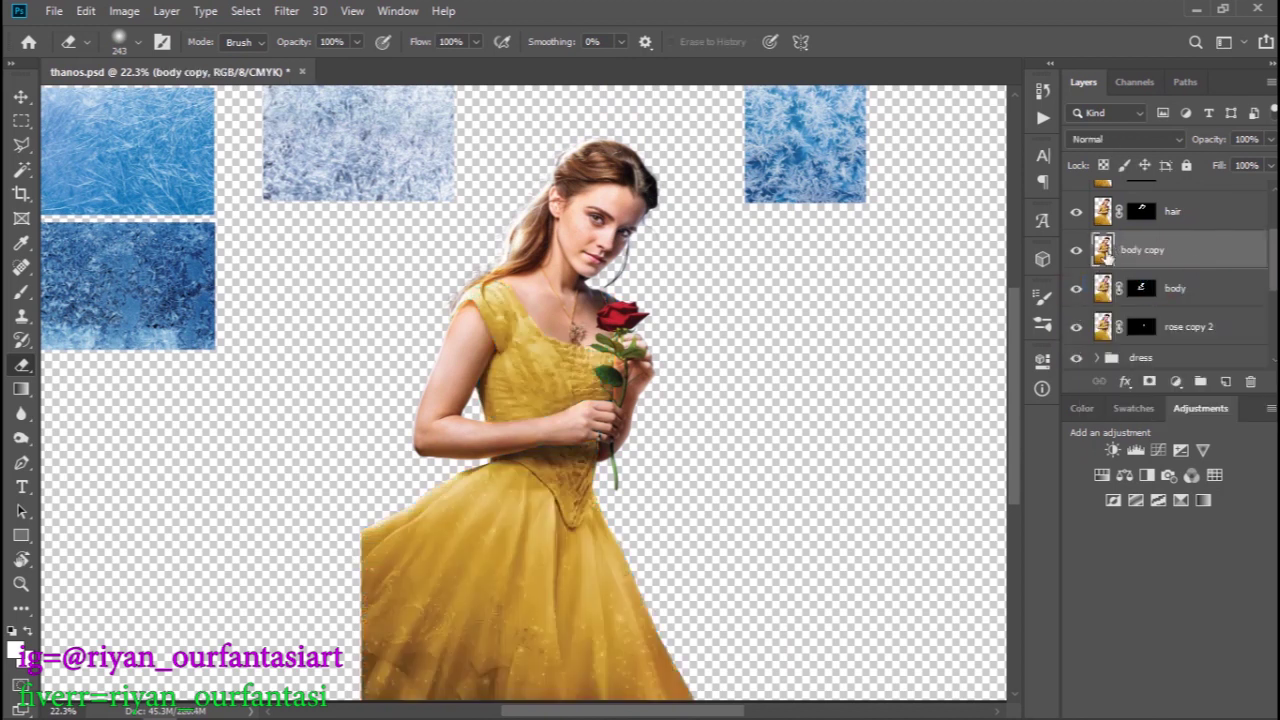
click(133, 20)
mouse_move(153, 60)
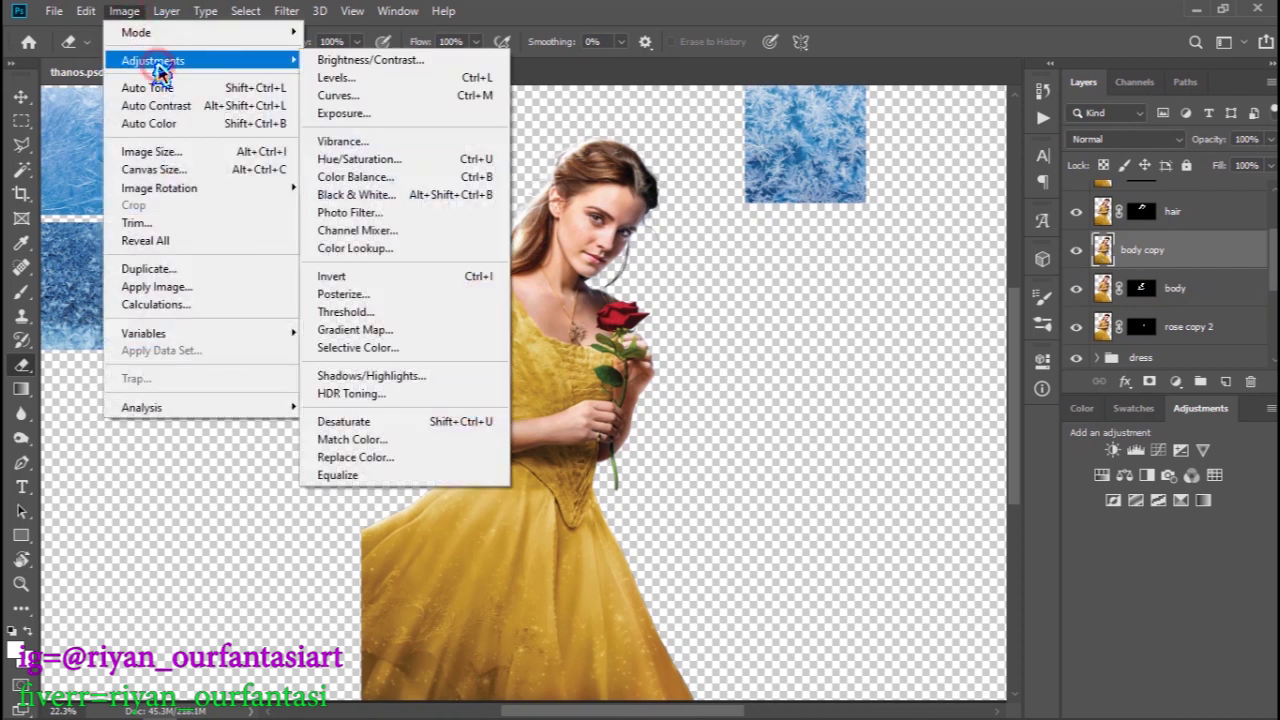
click(385, 421)
right_click(1210, 258)
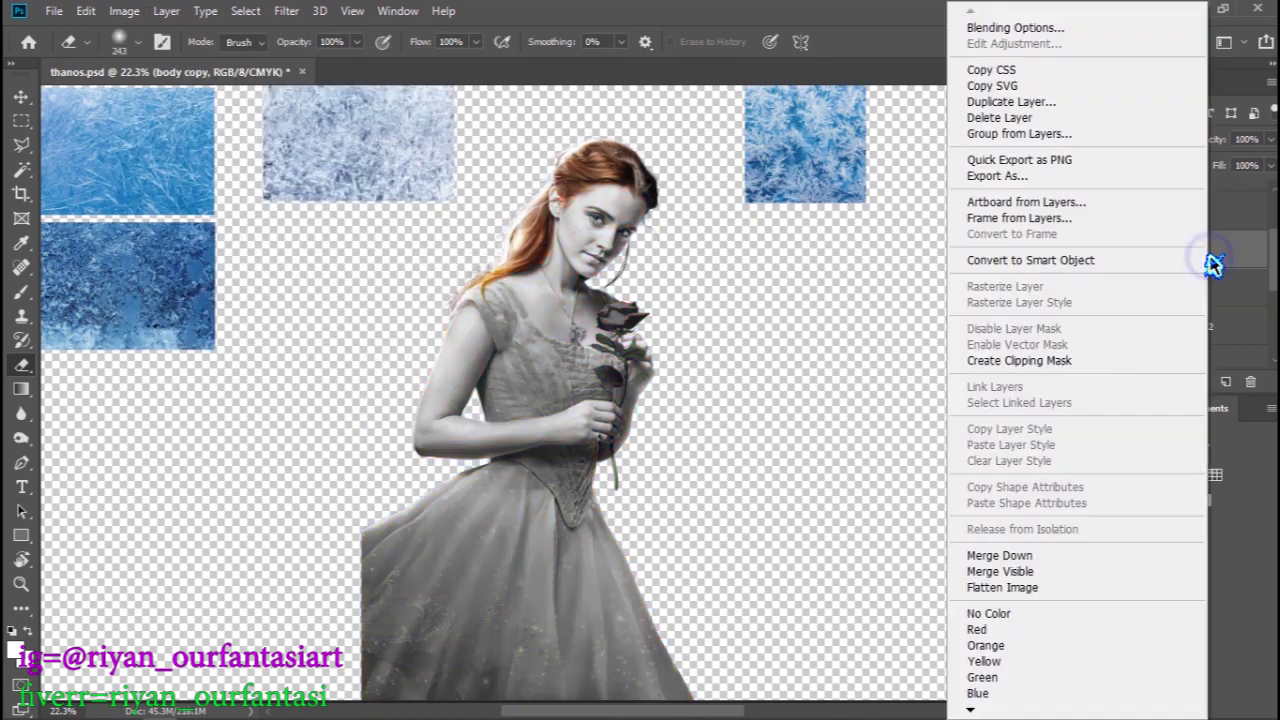
click(1040, 362)
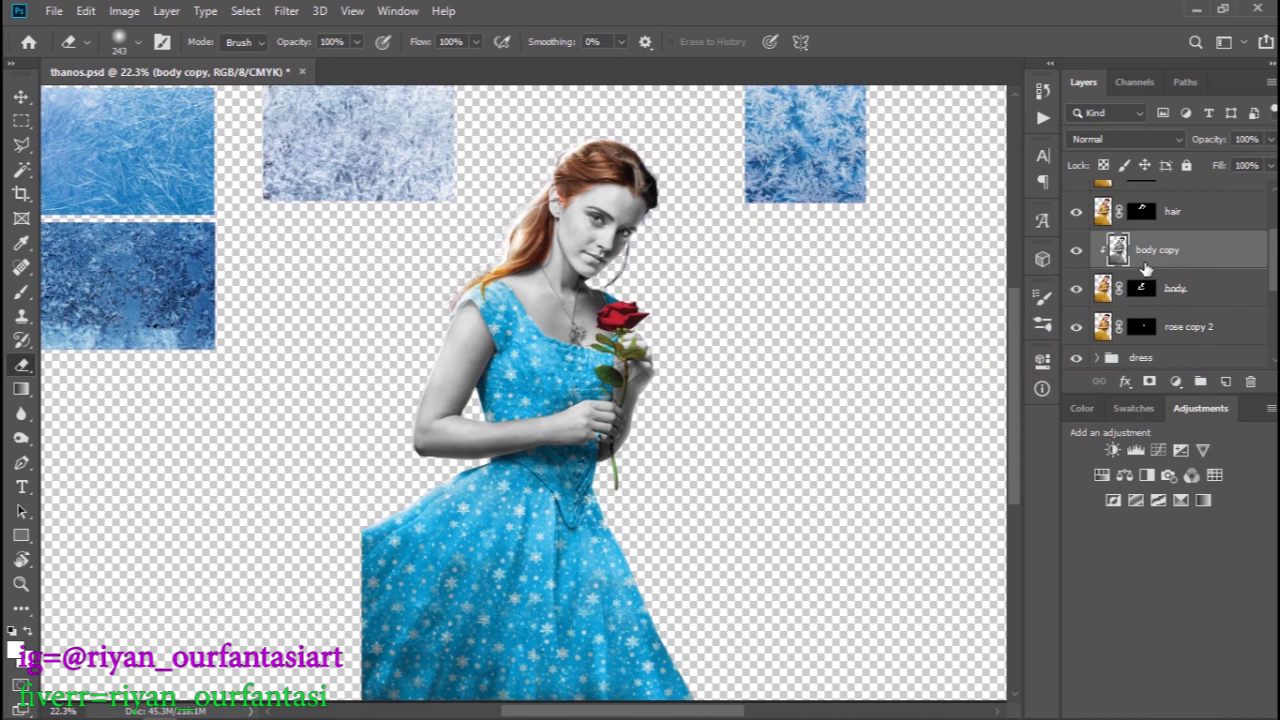
- Move Layer 4 ice texture above body copy and spread its pieces over the face and chest
ctrl+right_click(812, 155)
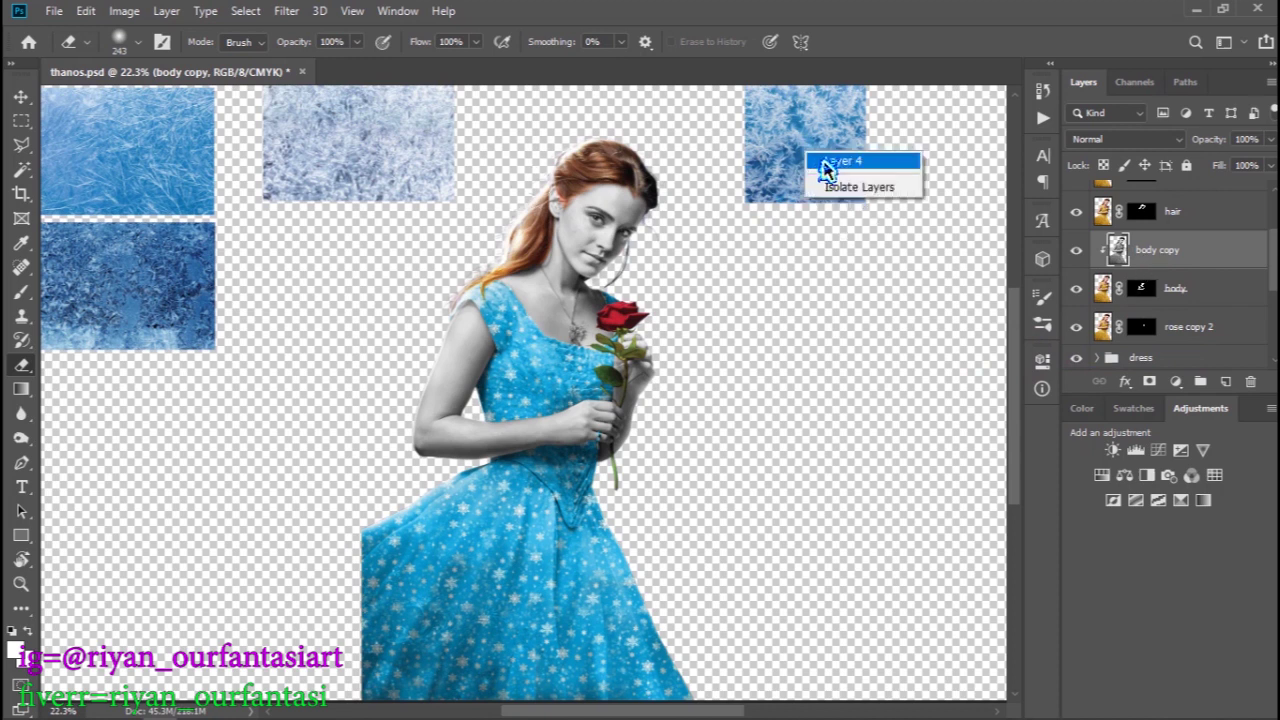
click(826, 166)
drag(1183, 208, 1182, 341)
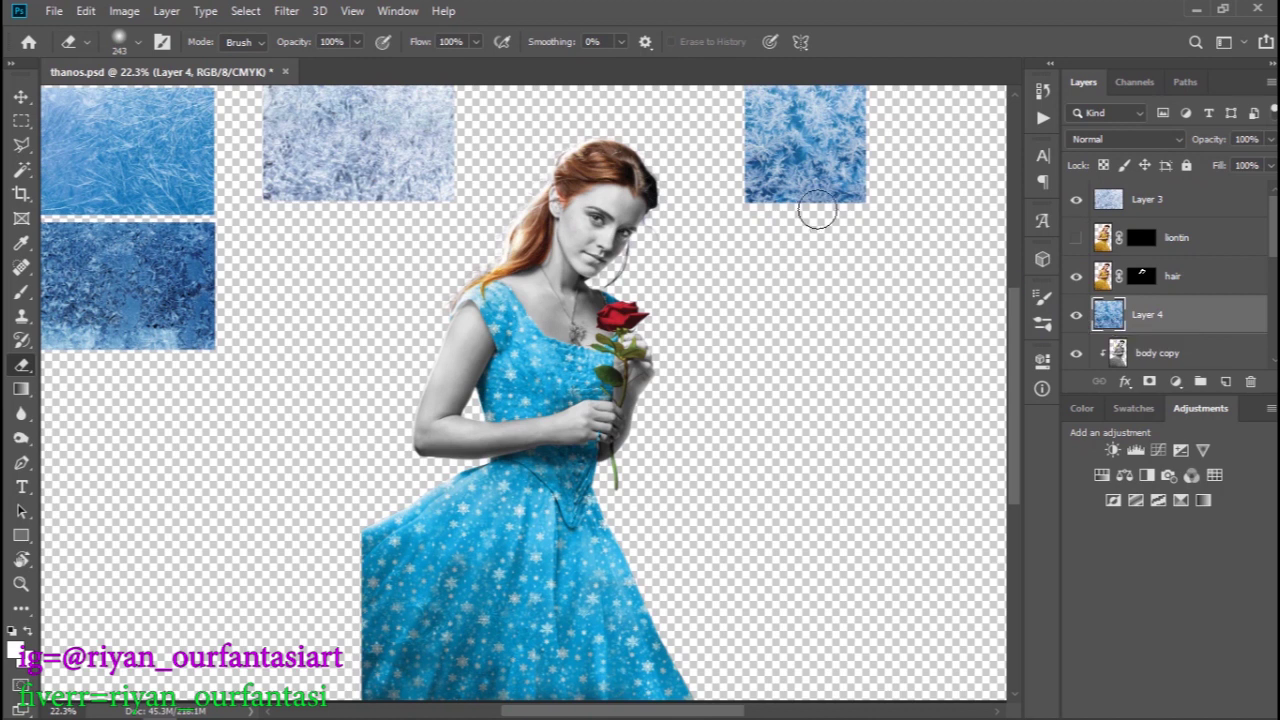
drag(834, 174, 619, 271)
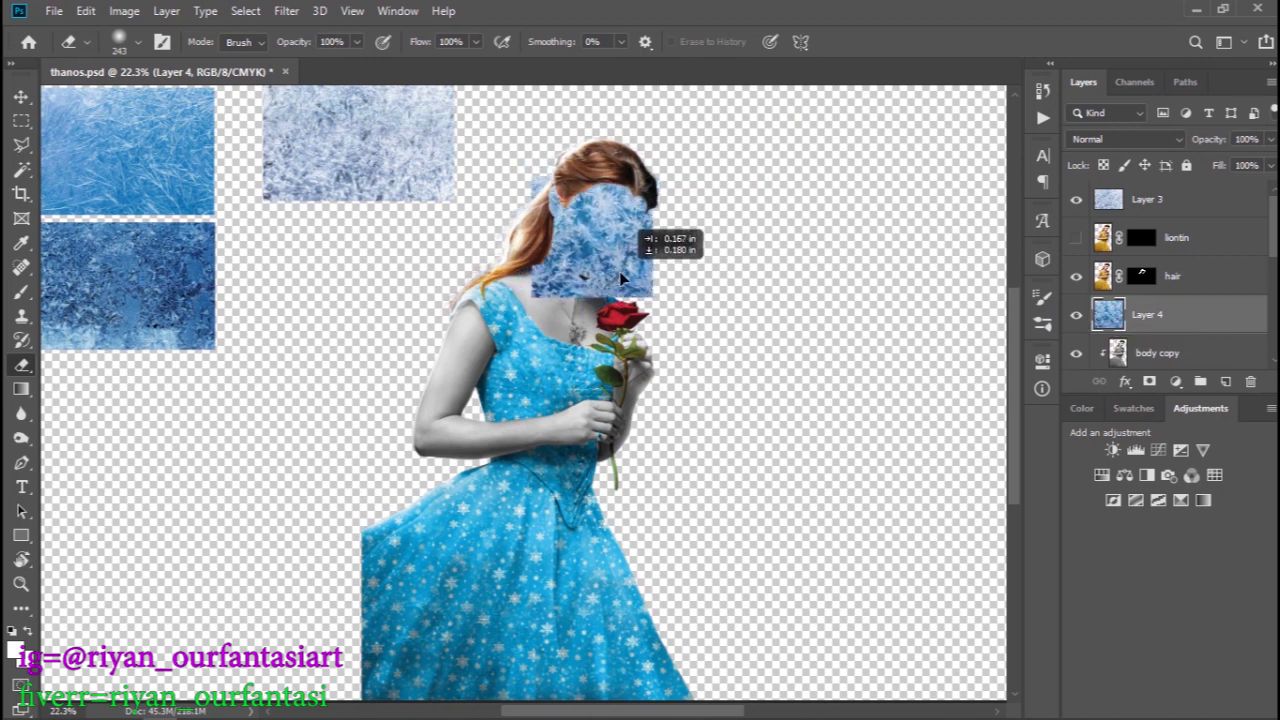
mouse_move(619, 271)
mouse_down()
mouse_move(630, 340)
mouse_move(608, 340)
mouse_move(636, 428)
mouse_move(440, 400)
mouse_up()
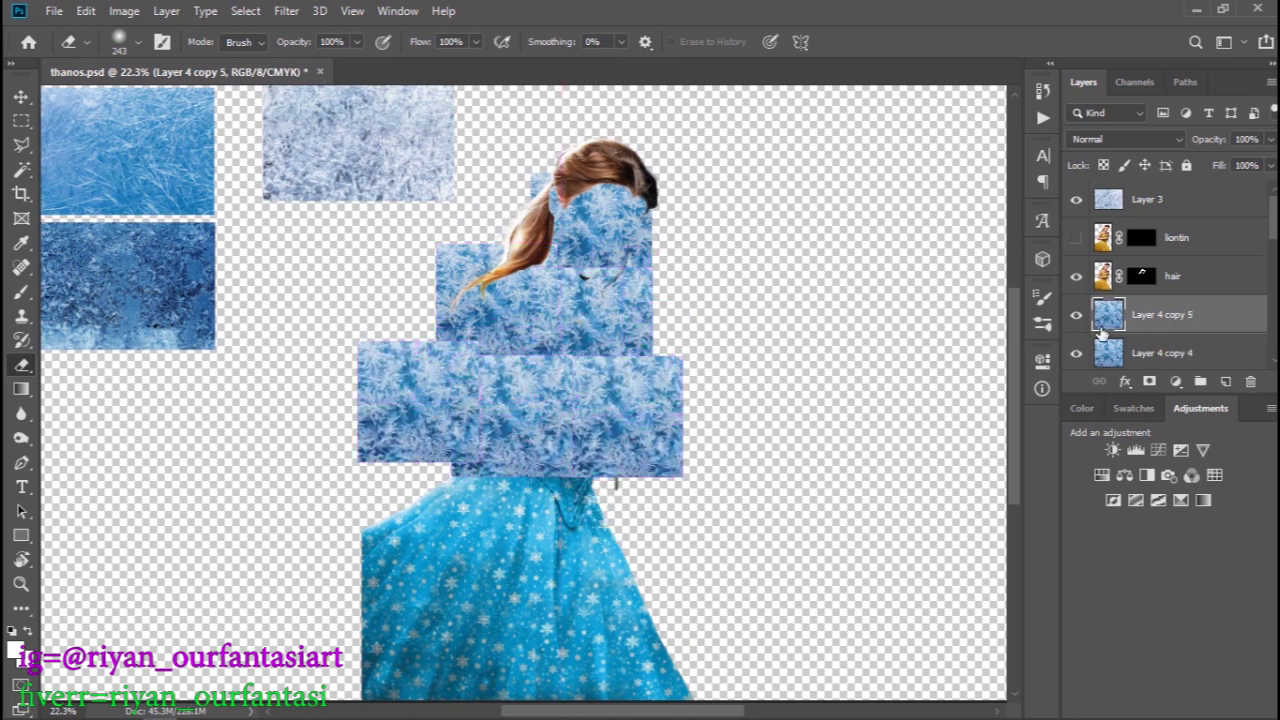
key(Delete)
key(Delete)
key(Delete)
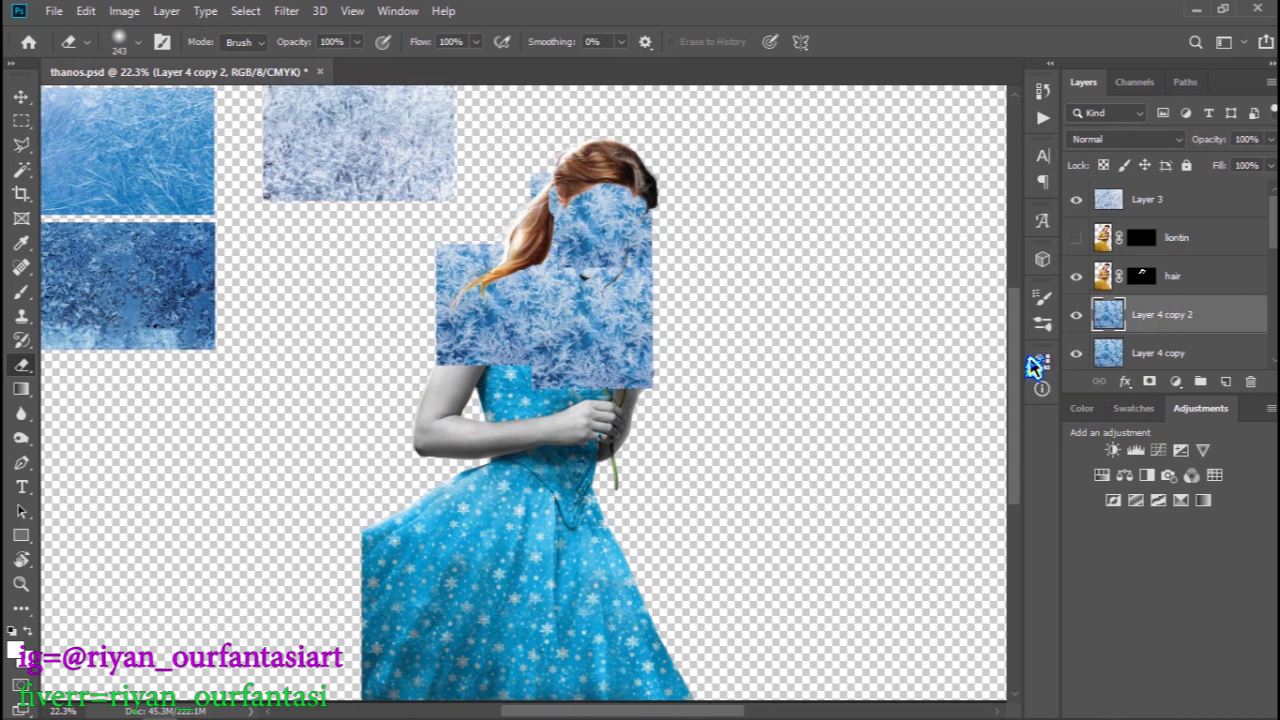
- Clip all the ice texture layers to body copy and merge them into one
scroll(1178, 343, down, 3)
shift+click(1170, 275)
right_click(1170, 275)
click(1010, 357)
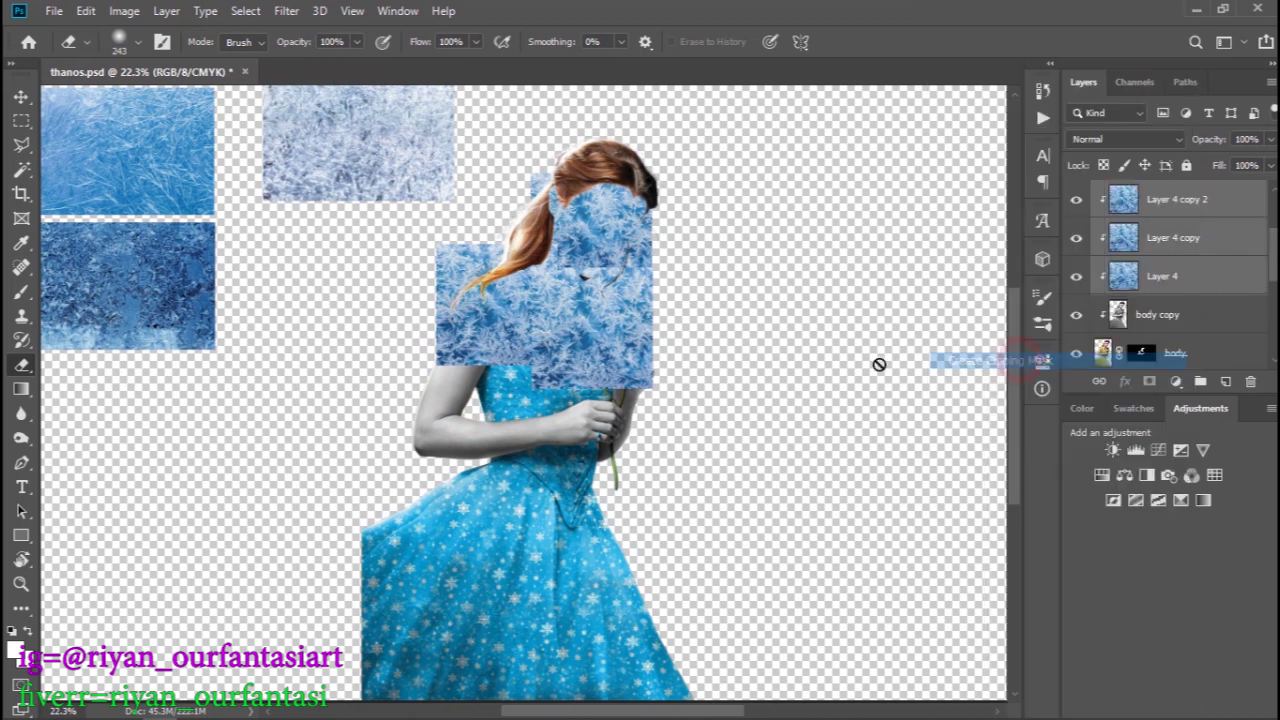
right_click(1190, 262)
click(1037, 534)
- Cover the arm, hand and forearm with ice copies and merge the three ice layers
drag(594, 262, 518, 406)
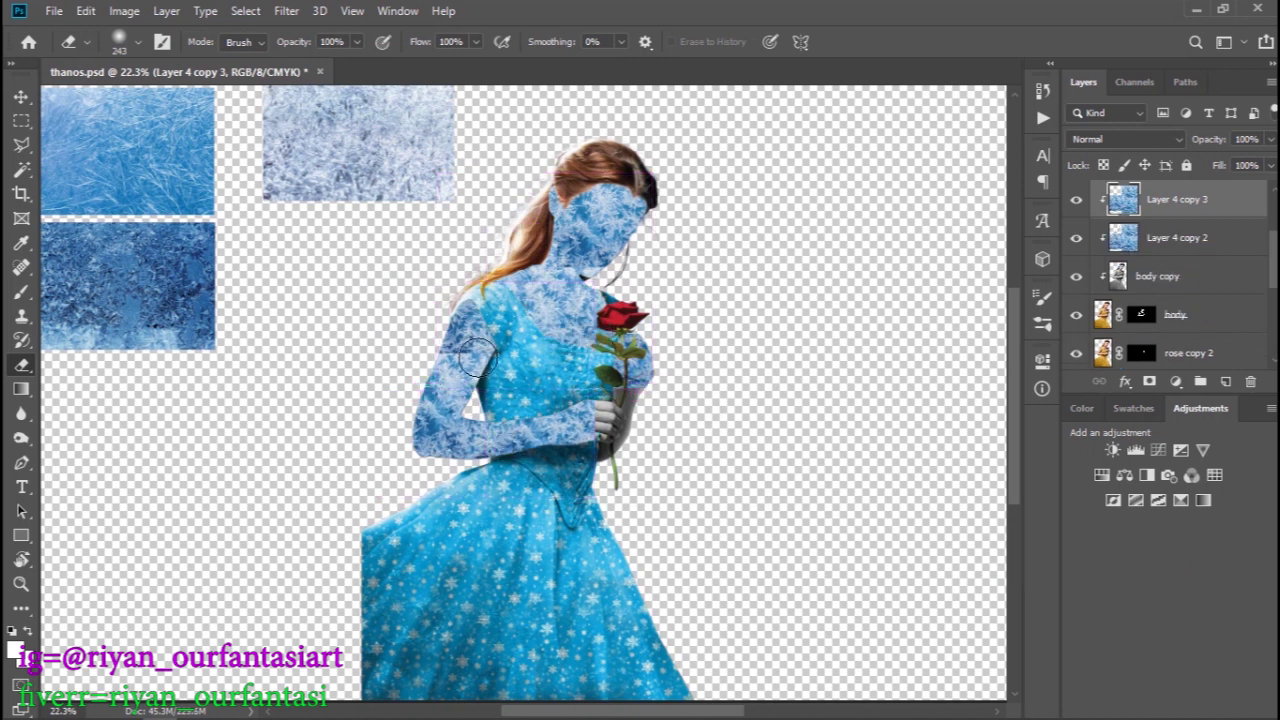
drag(455, 341, 533, 379)
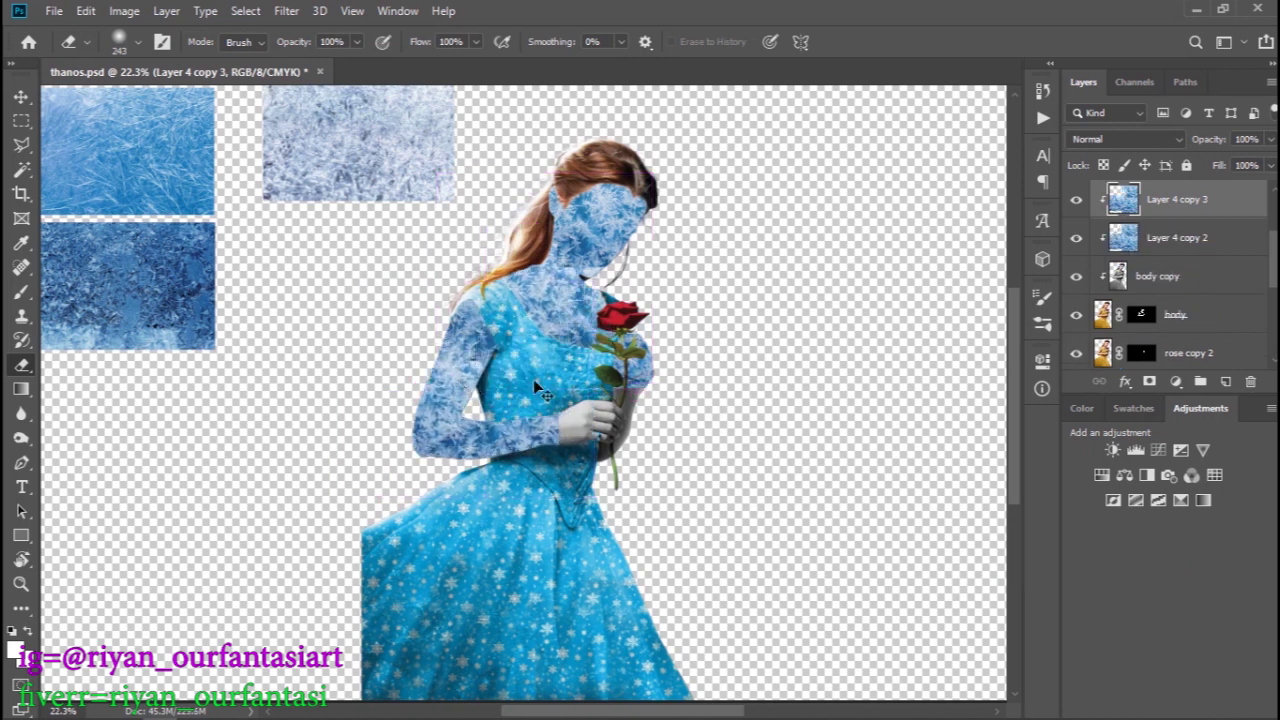
drag(567, 455, 650, 395)
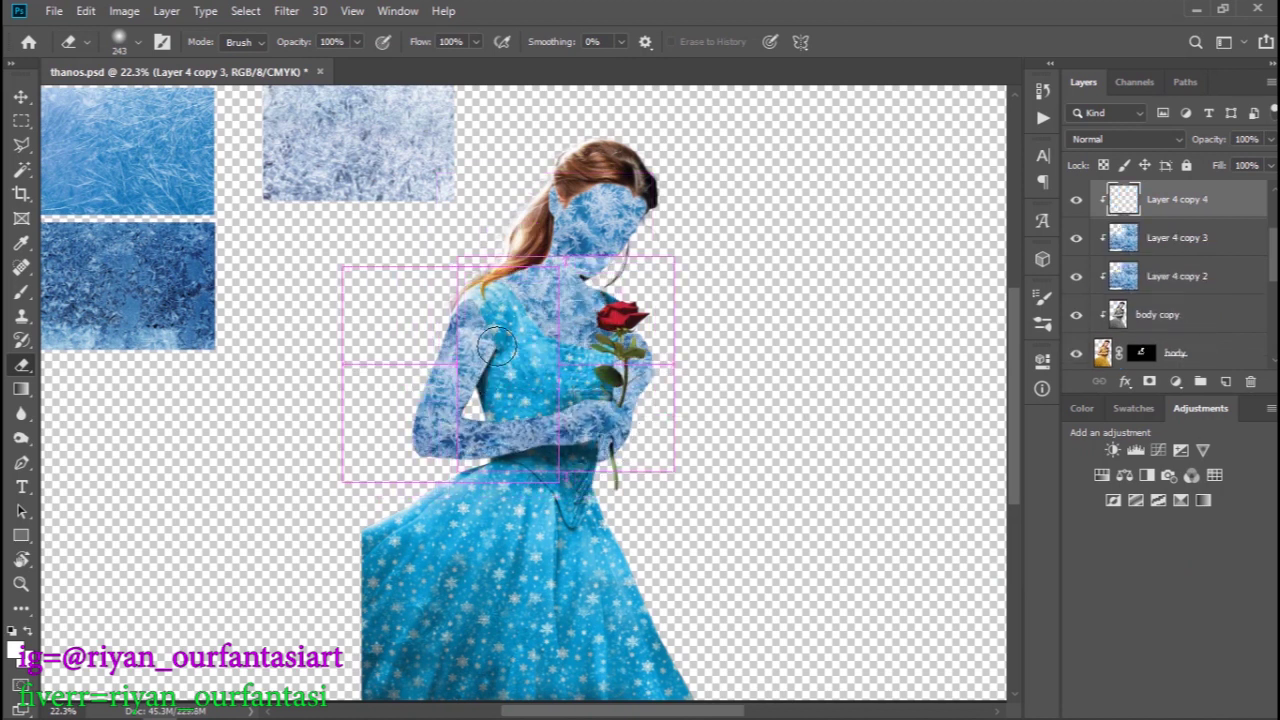
shift+click(1222, 276)
right_click(1222, 274)
click(1043, 556)
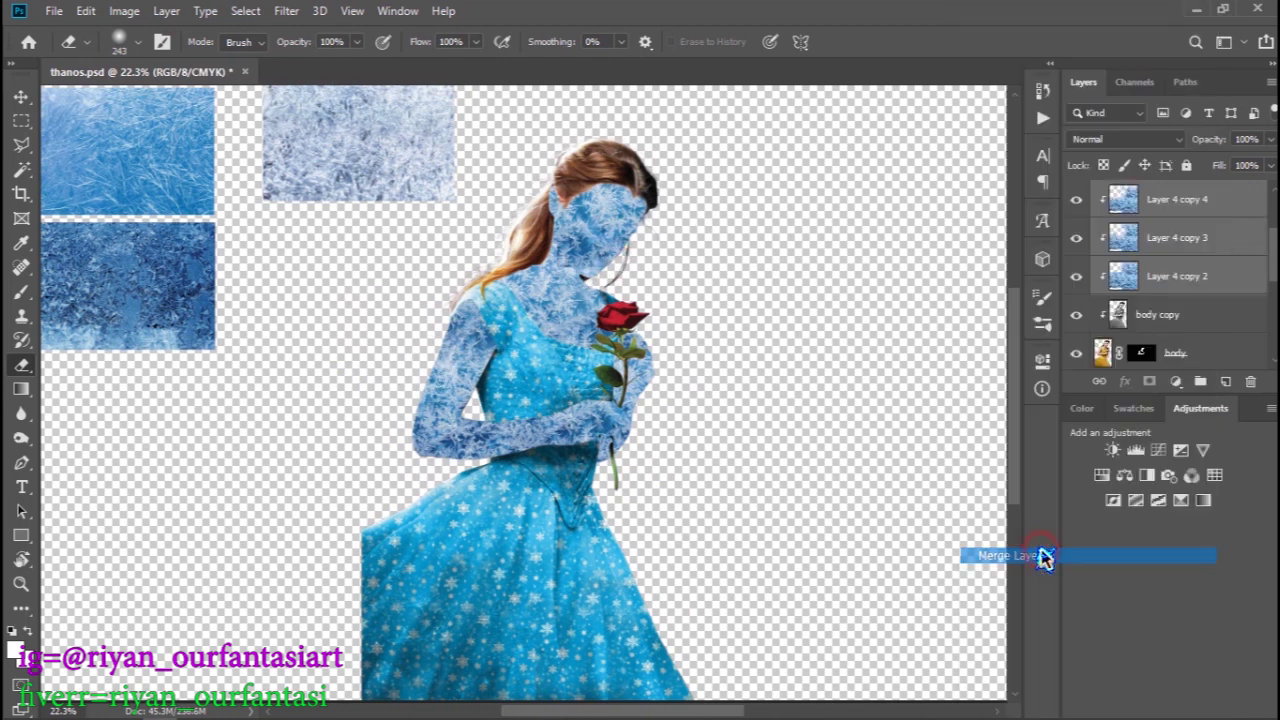
click(1143, 139)
- Set the merged ice layer's blend mode to Overlay
click(1100, 366)
scroll(748, 245, up, 2)
scroll(748, 245, up, 2)
scroll(748, 245, up, 2)
scroll(748, 245, down, 1)
scroll(740, 240, down, 1)
scroll(700, 236, down, 1)
scroll(634, 232, down, 3)
drag(634, 232, 736, 540)
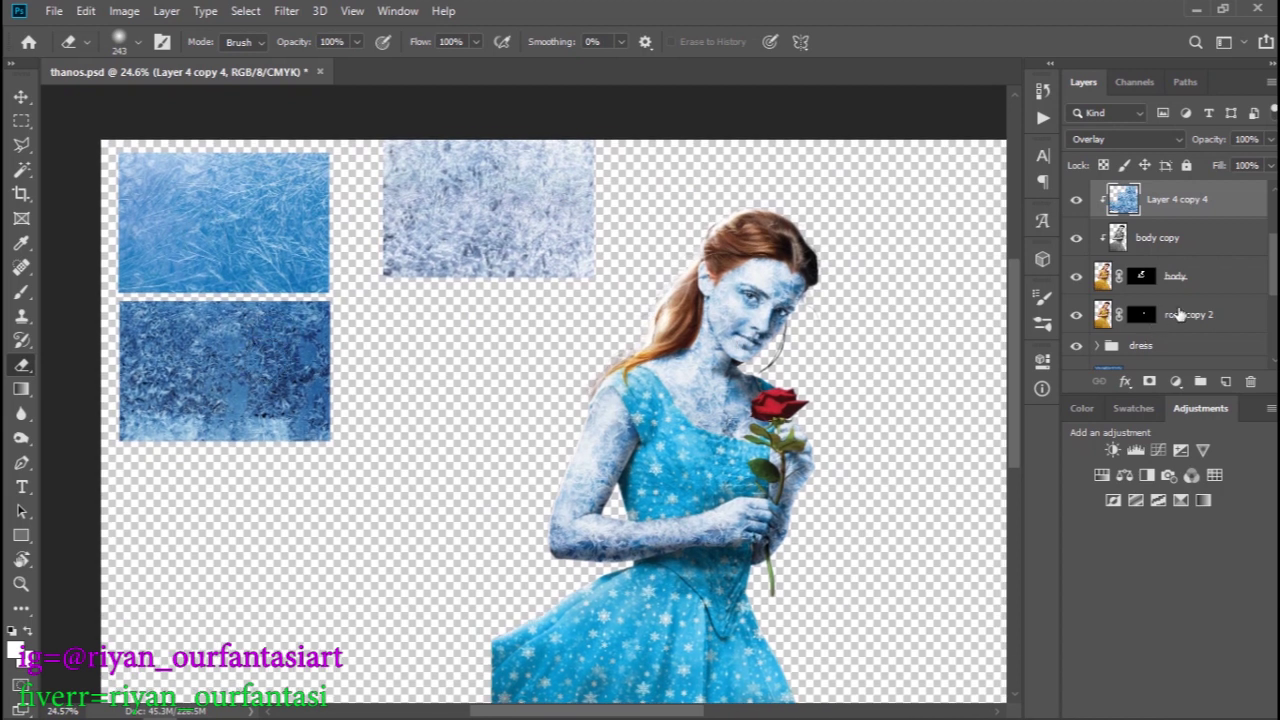
scroll(1167, 320, up, 2)
scroll(1200, 325, down, 1)
- Group the ice, body copy and body layers into a group named 'body'
shift+click(1218, 330)
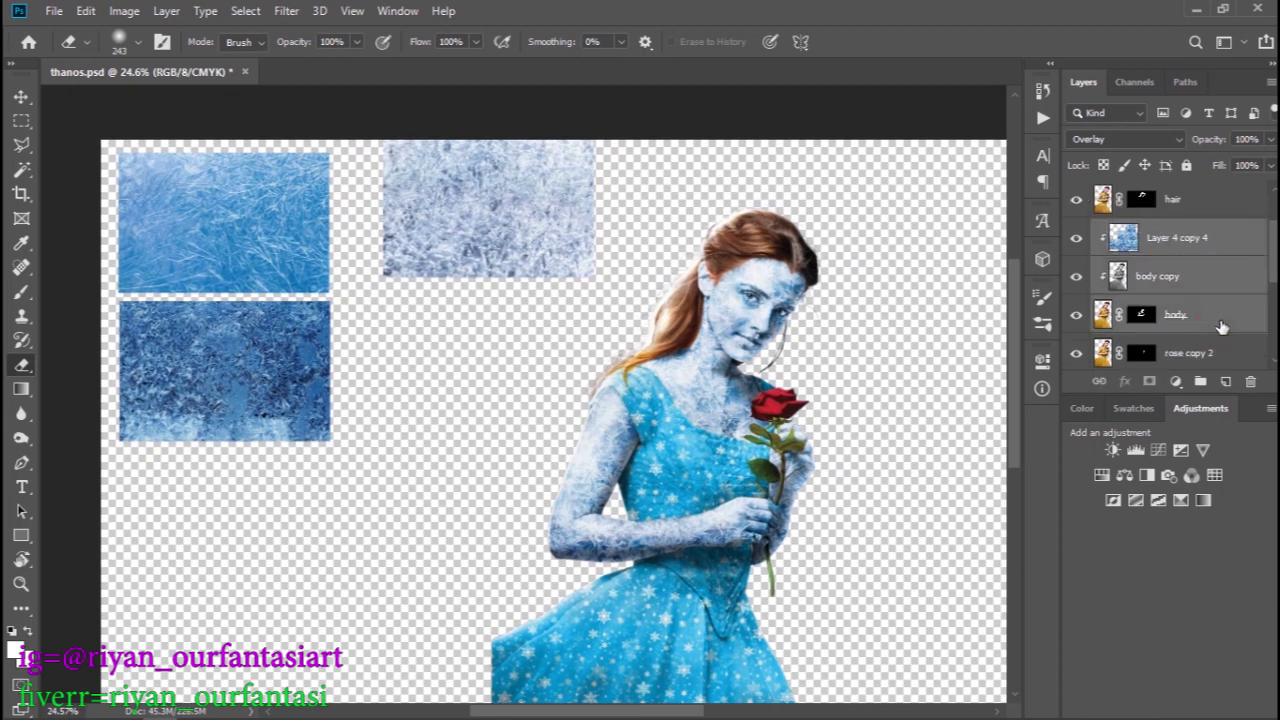
click(1221, 326)
shift+click(1211, 254)
right_click(1198, 330)
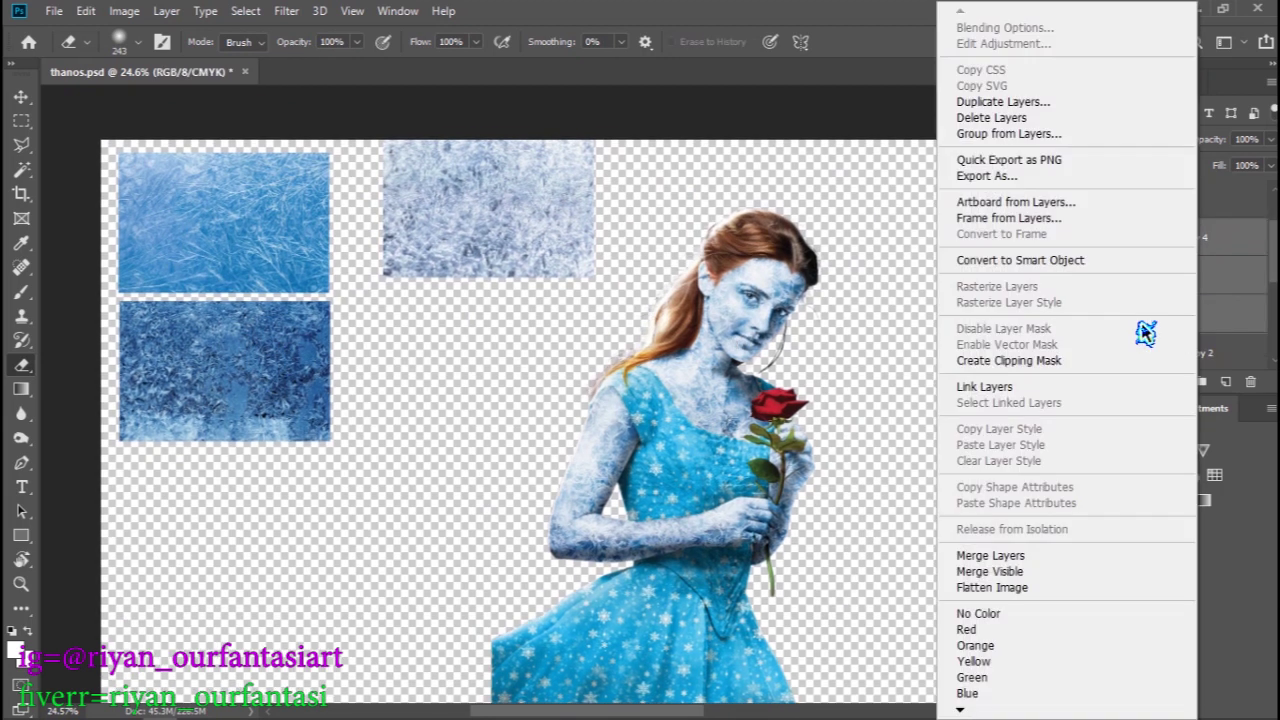
click(1245, 331)
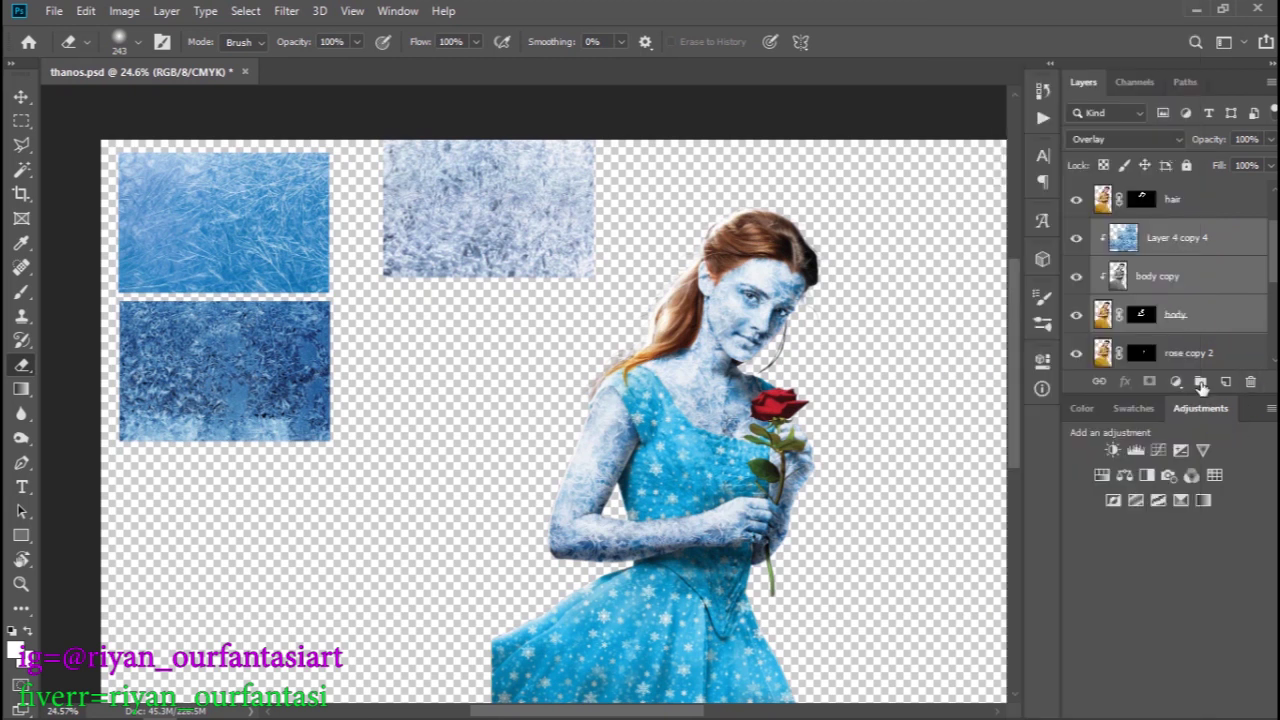
key(ctrl+g)
text(body)
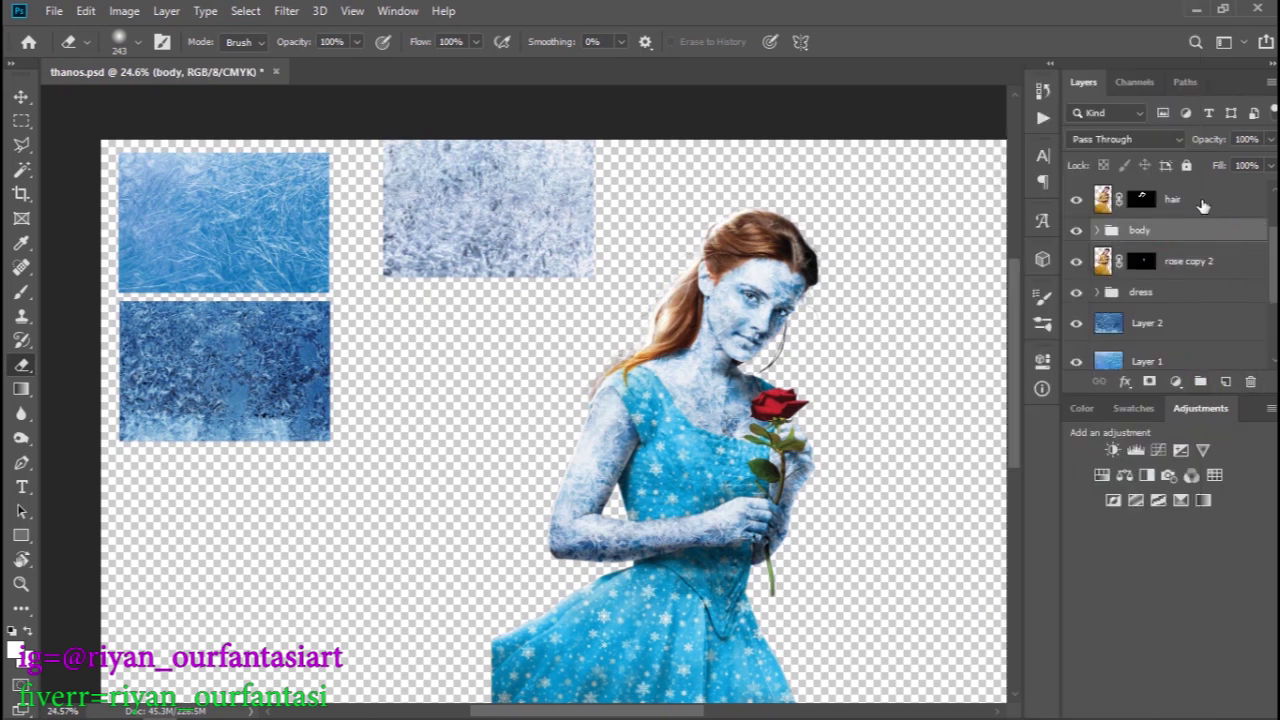
scroll(1203, 205, up, 2)
click(1200, 279)
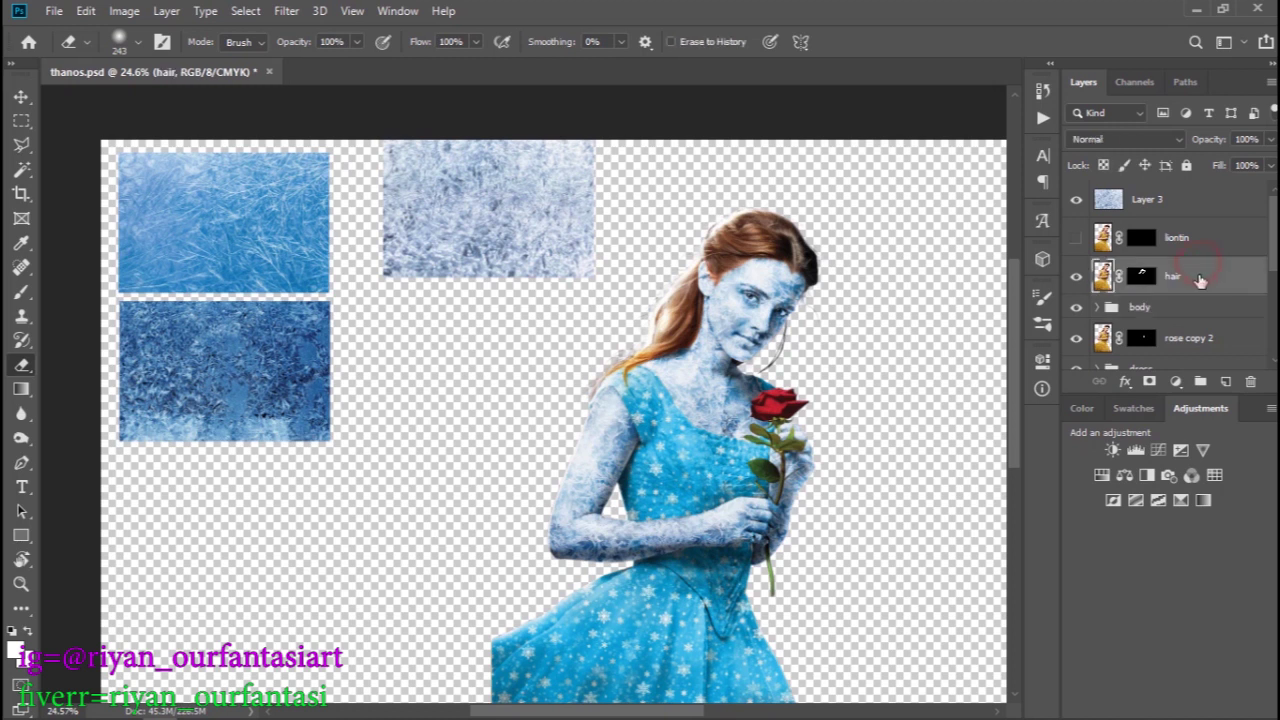
- Copy the masked hair area to its own layer with Ctrl+J and delete the copy's mask
ctrl+click(1142, 284)
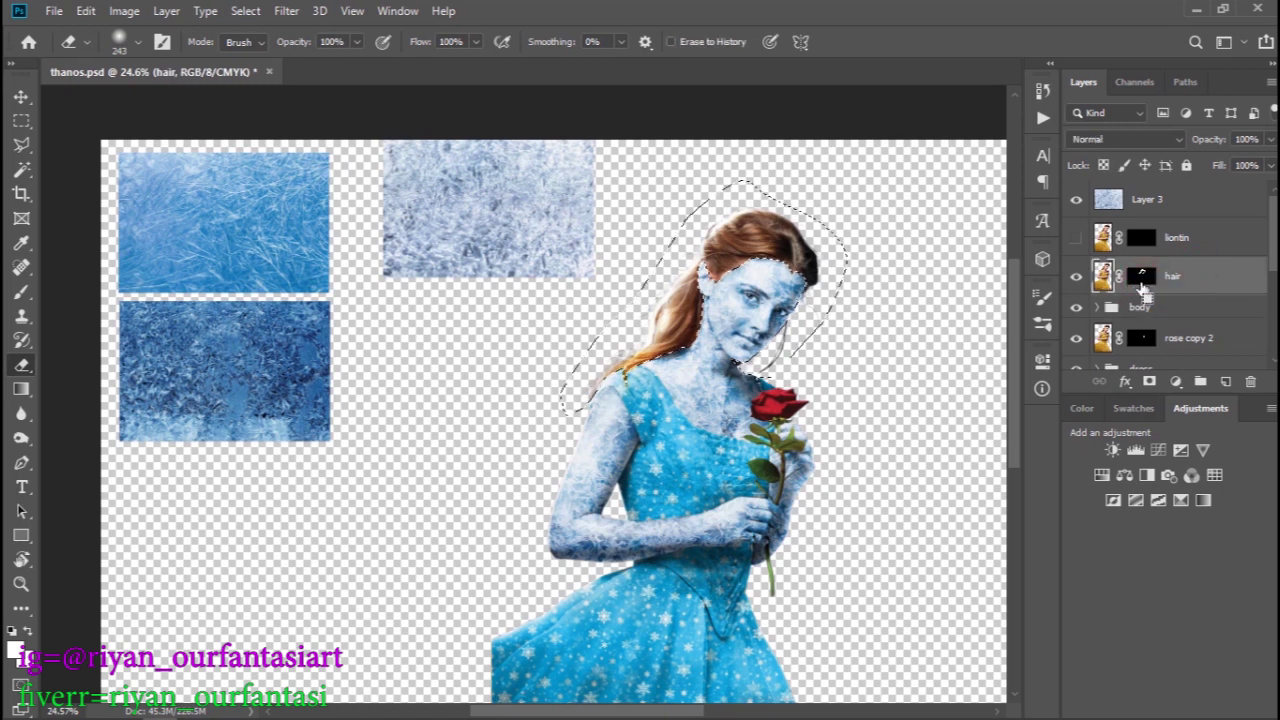
key(ctrl+j)
right_click(1145, 280)
click(1176, 314)
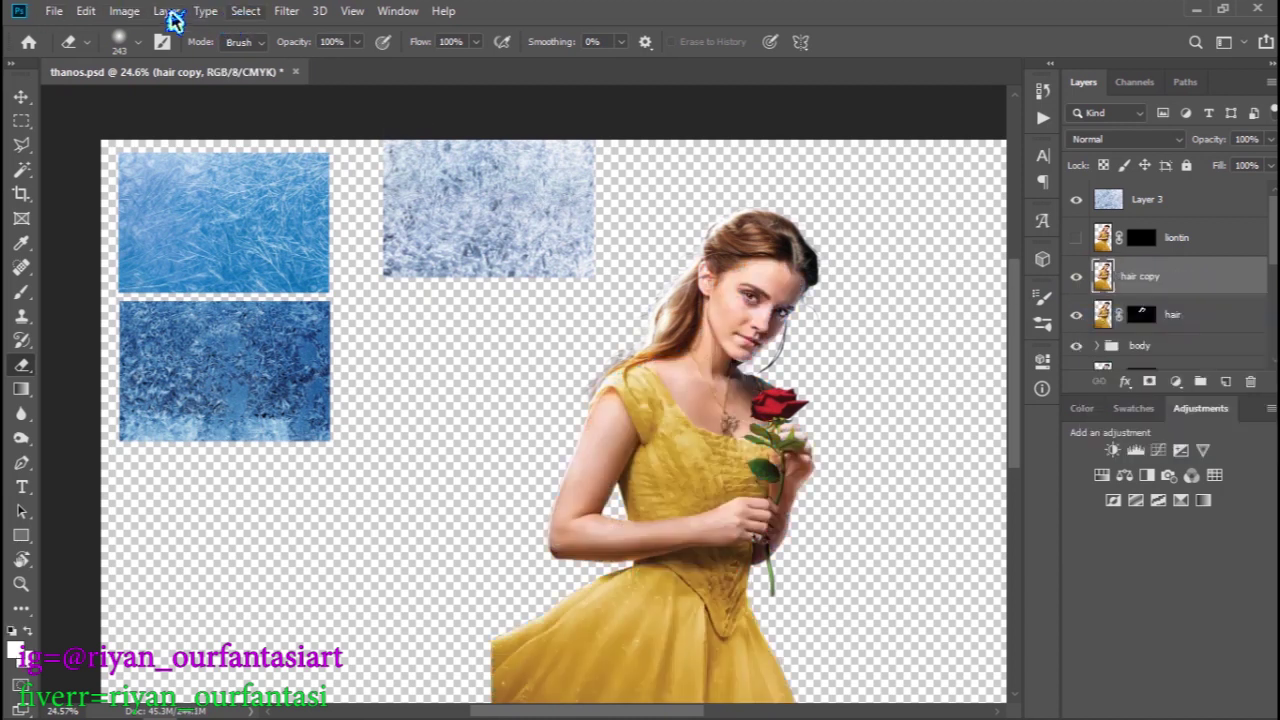
- Desaturate hair copy to grey and clip it to the hair layer
click(124, 11)
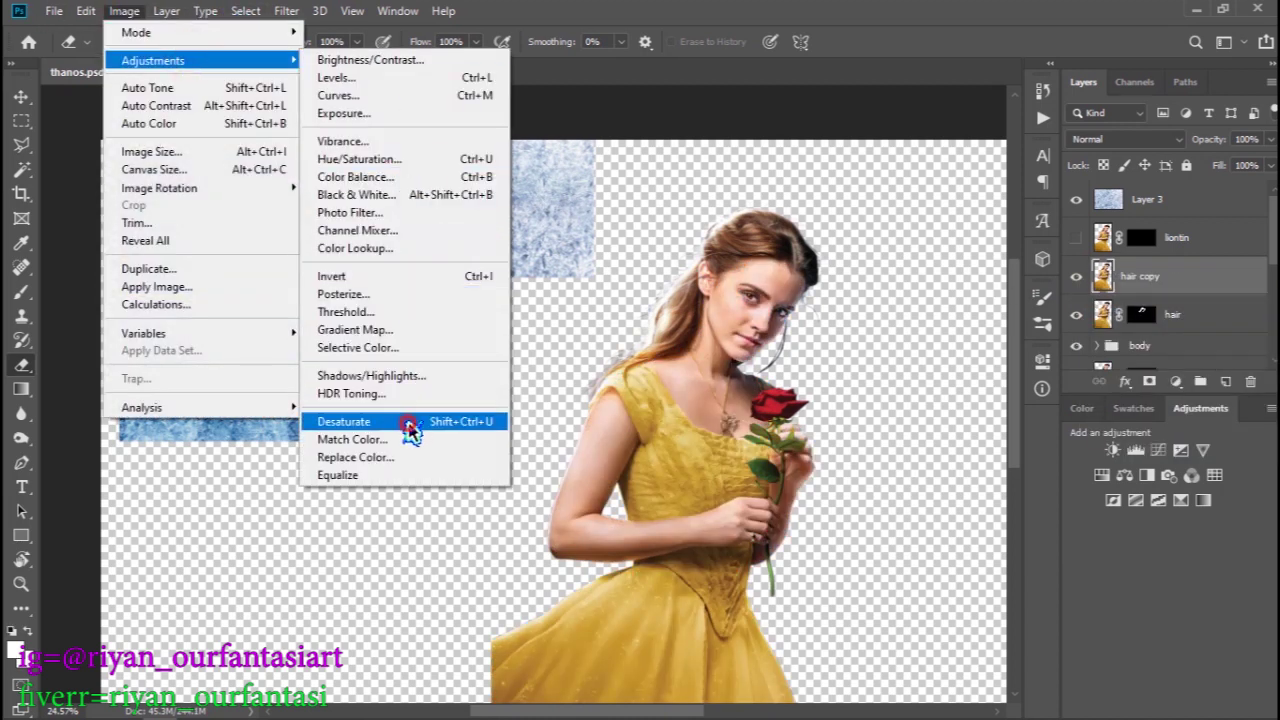
click(410, 425)
right_click(1214, 277)
click(1048, 289)
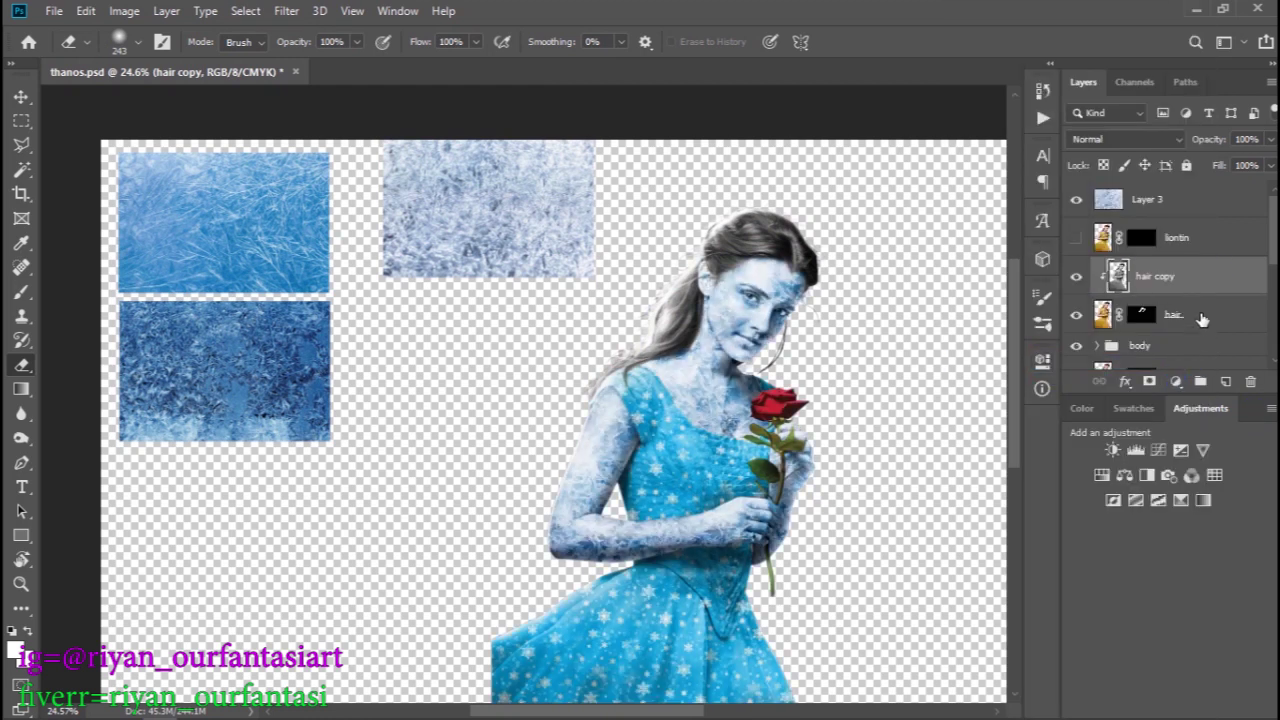
ctrl+right_click(495, 218)
click(508, 226)
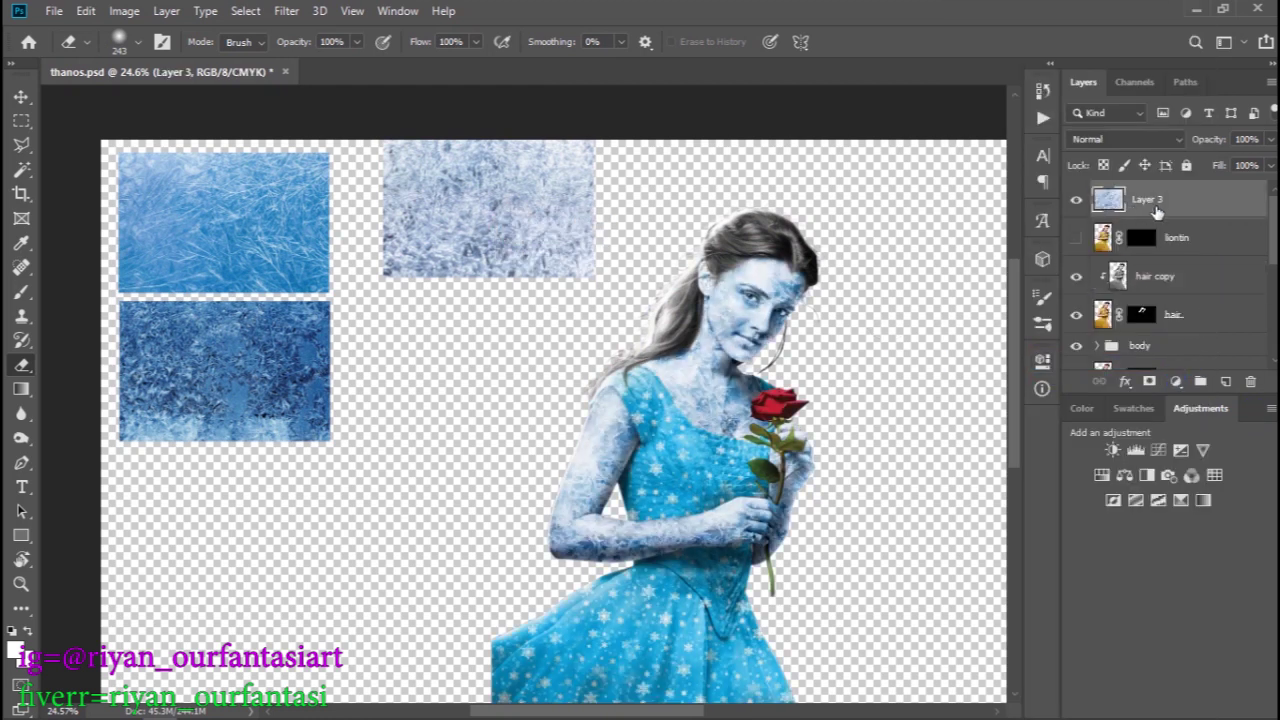
- Move Layer 3 below liontin, place frost pieces over the head, and merge them
drag(1155, 211, 1205, 245)
mouse_move(562, 240)
mouse_down()
mouse_move(811, 286)
mouse_move(686, 372)
mouse_up()
drag(540, 283, 722, 268)
ctrl+click(1167, 273)
right_click(1167, 273)
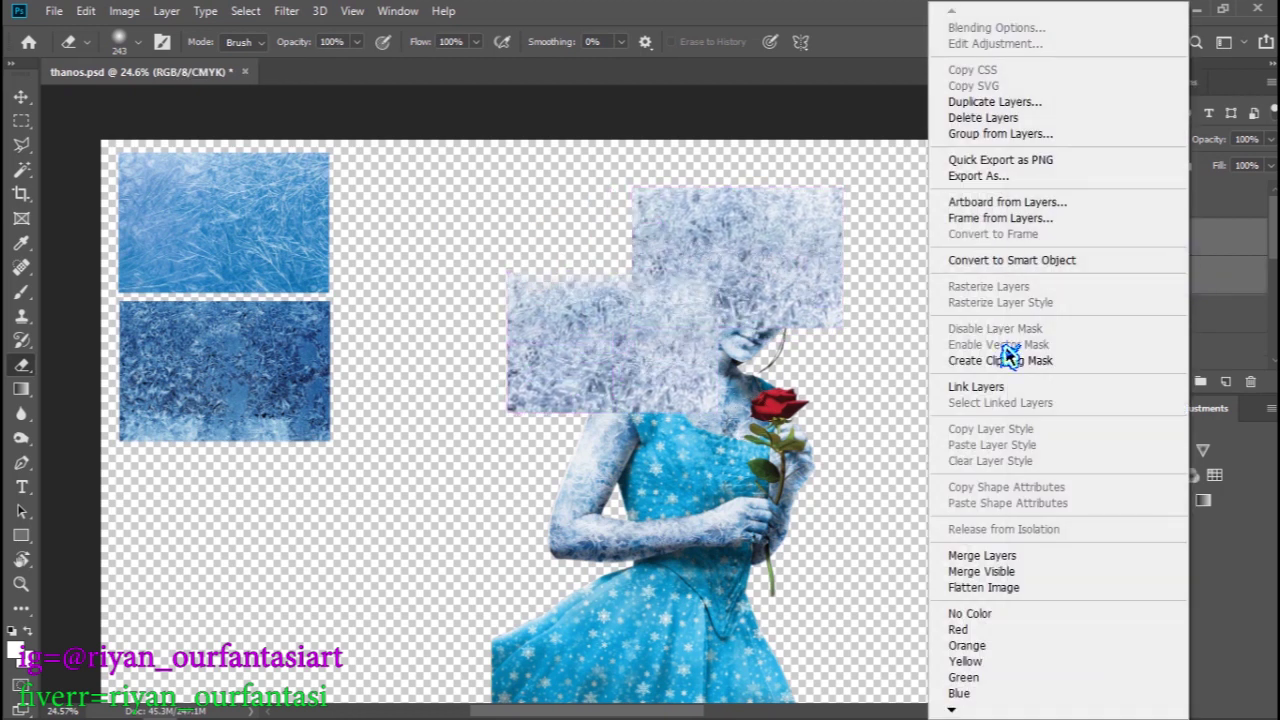
click(1003, 557)
- Set the frost texture to Overlay, clip it to the hair, and add a shifted duplicate
click(1175, 148)
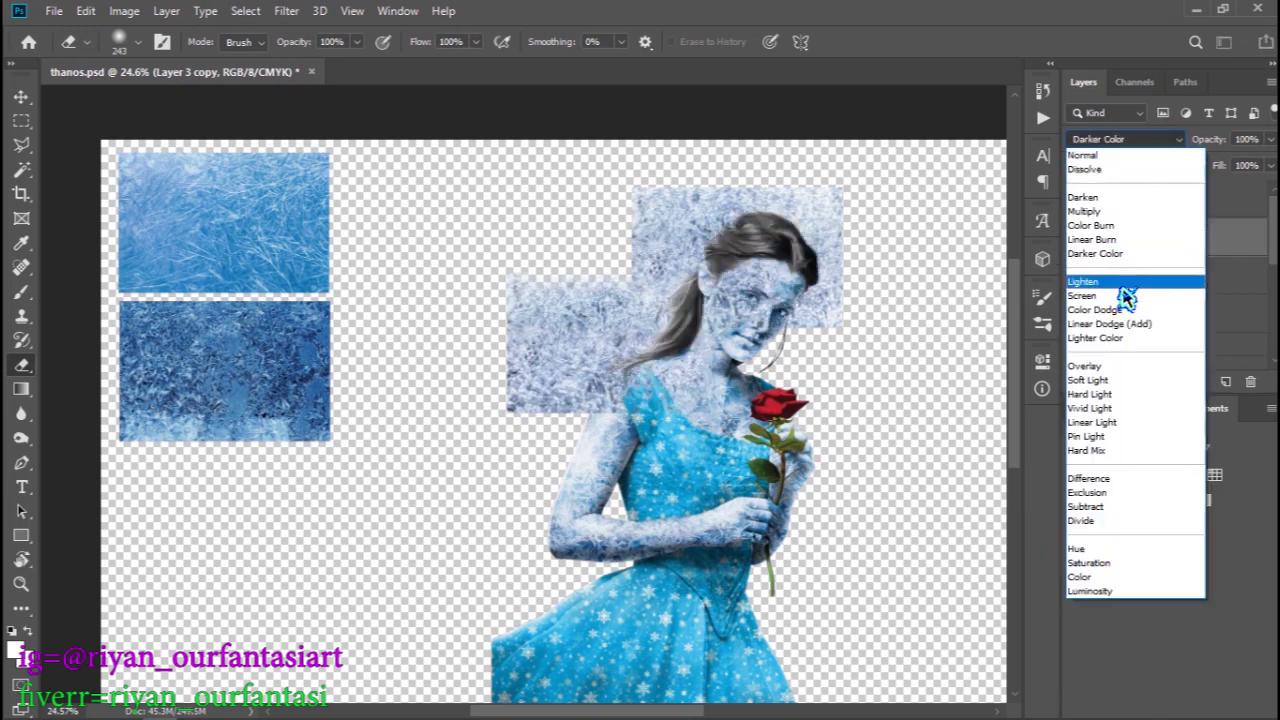
click(1123, 366)
right_click(1218, 247)
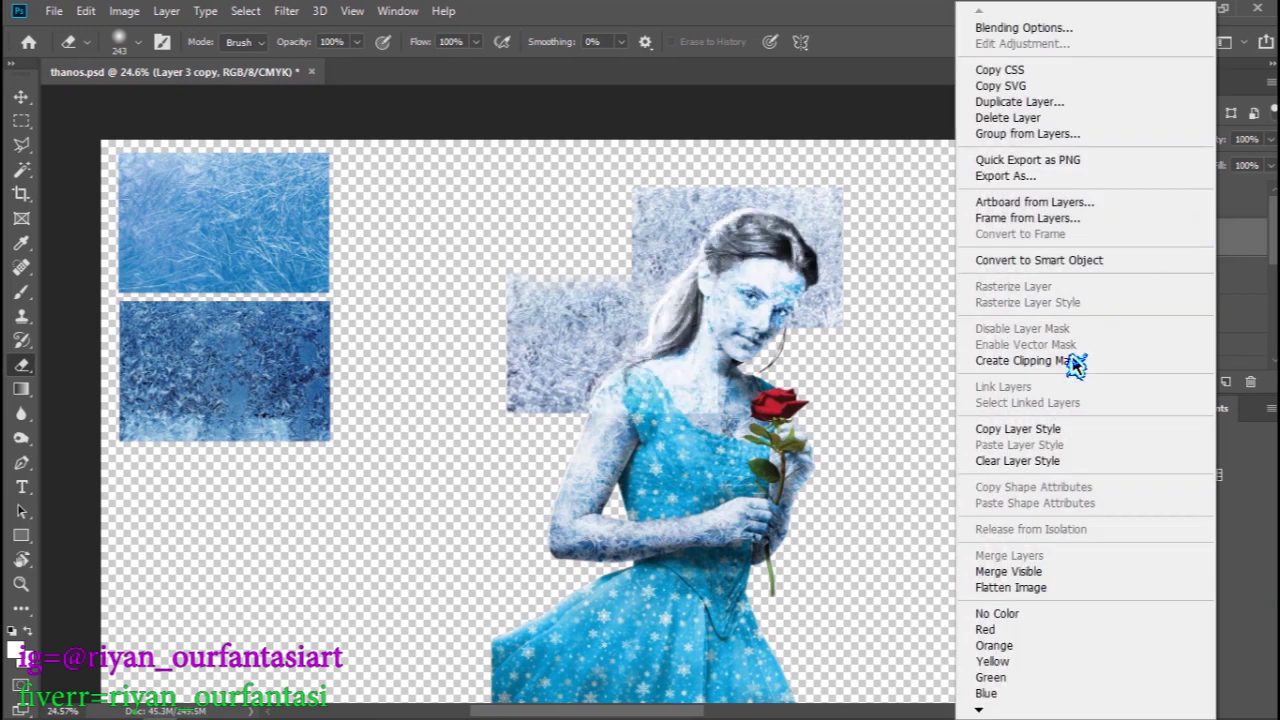
click(1000, 360)
mouse_move(735, 258)
mouse_down()
mouse_move(851, 319)
mouse_move(770, 336)
mouse_up()
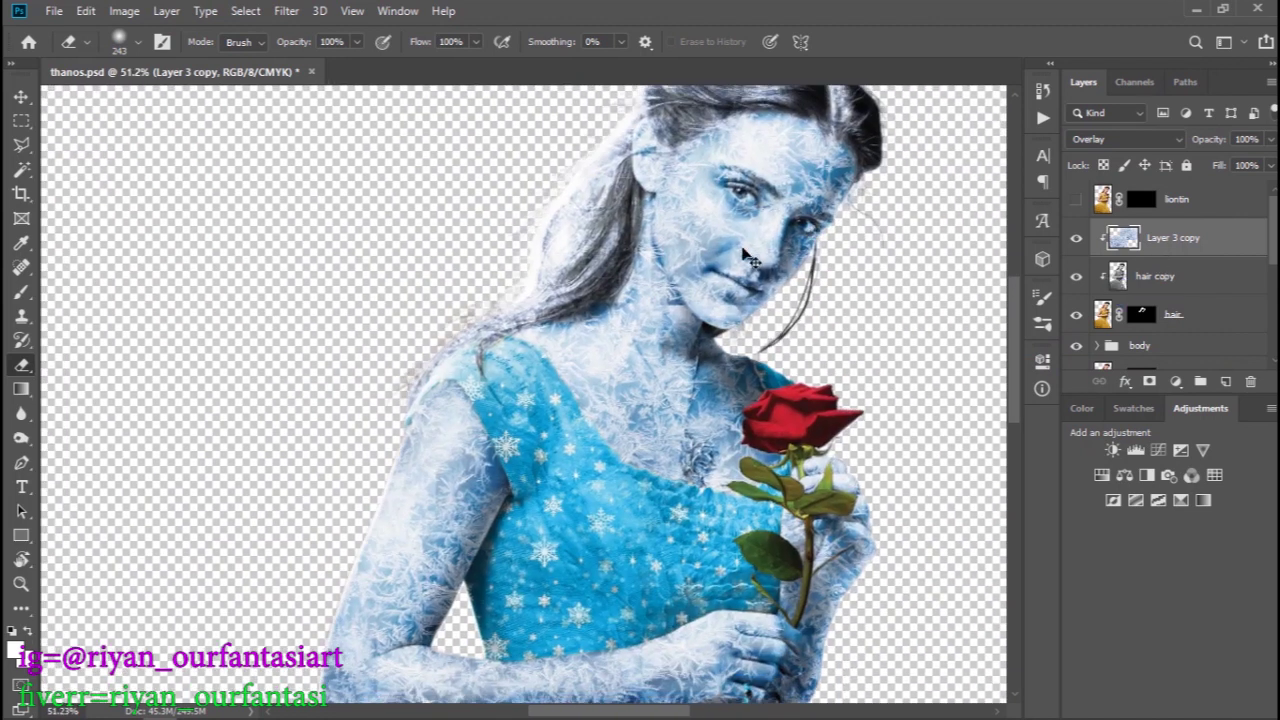
drag(744, 255, 781, 339)
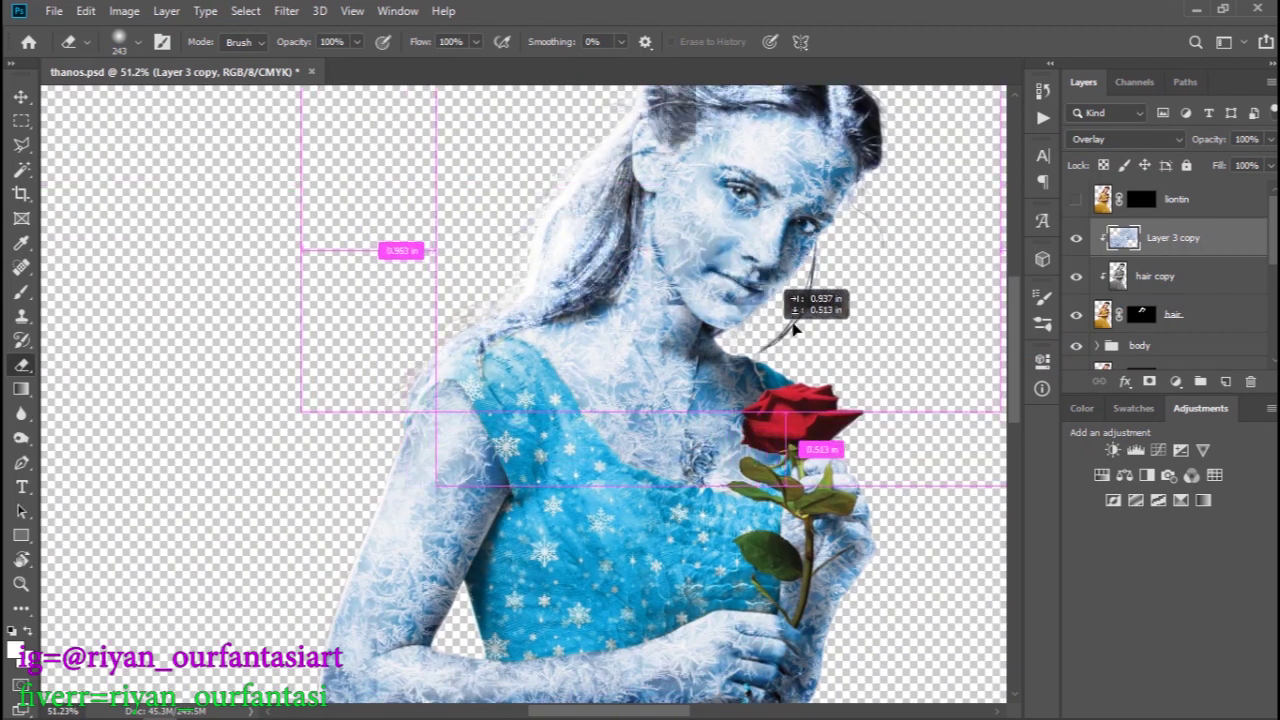
mouse_move(781, 339)
mouse_down()
mouse_move(843, 337)
mouse_move(655, 311)
mouse_move(606, 327)
mouse_up()
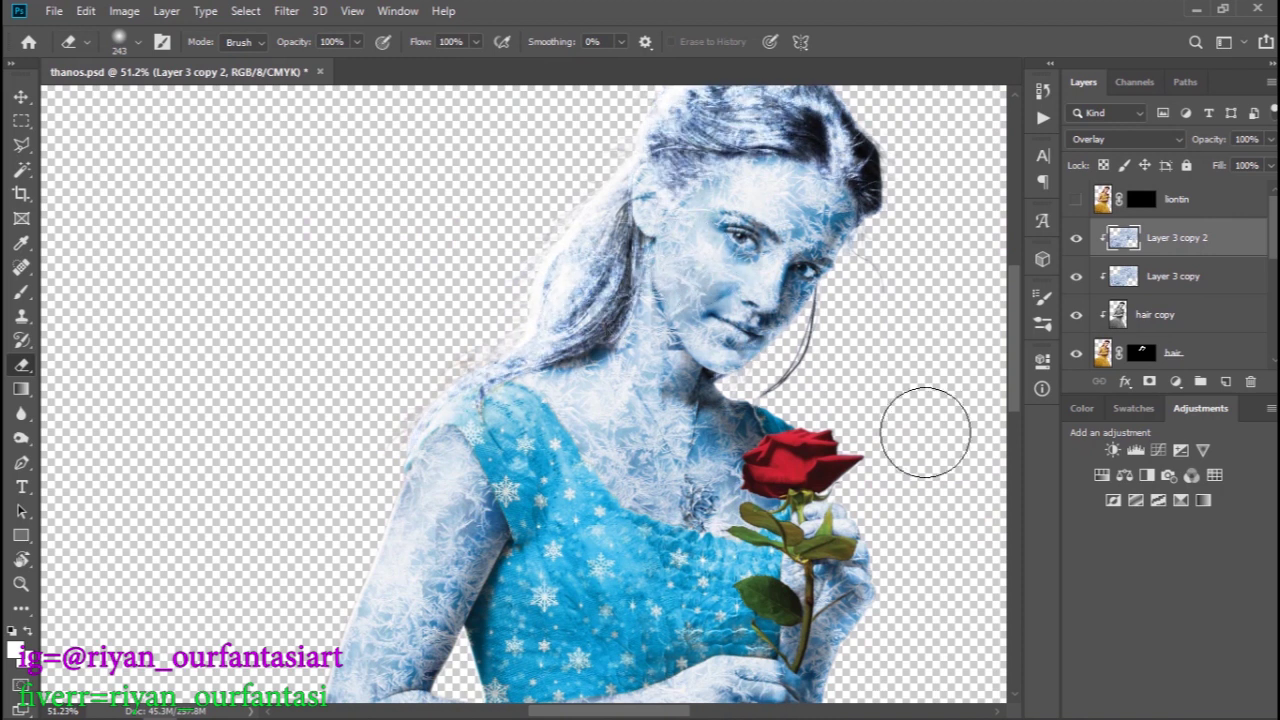
- Merge the two hair frost texture copies into a single layer, Layer 3 copy 2
key(s)
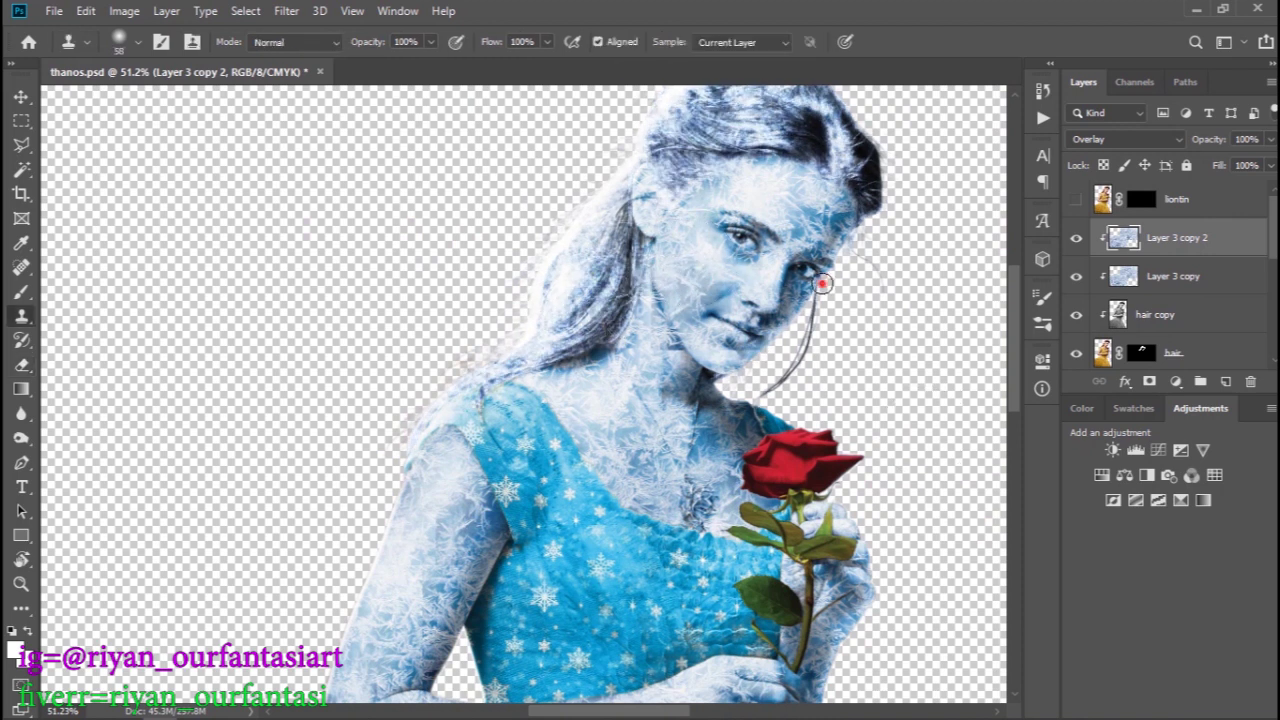
scroll(897, 291, down, 5)
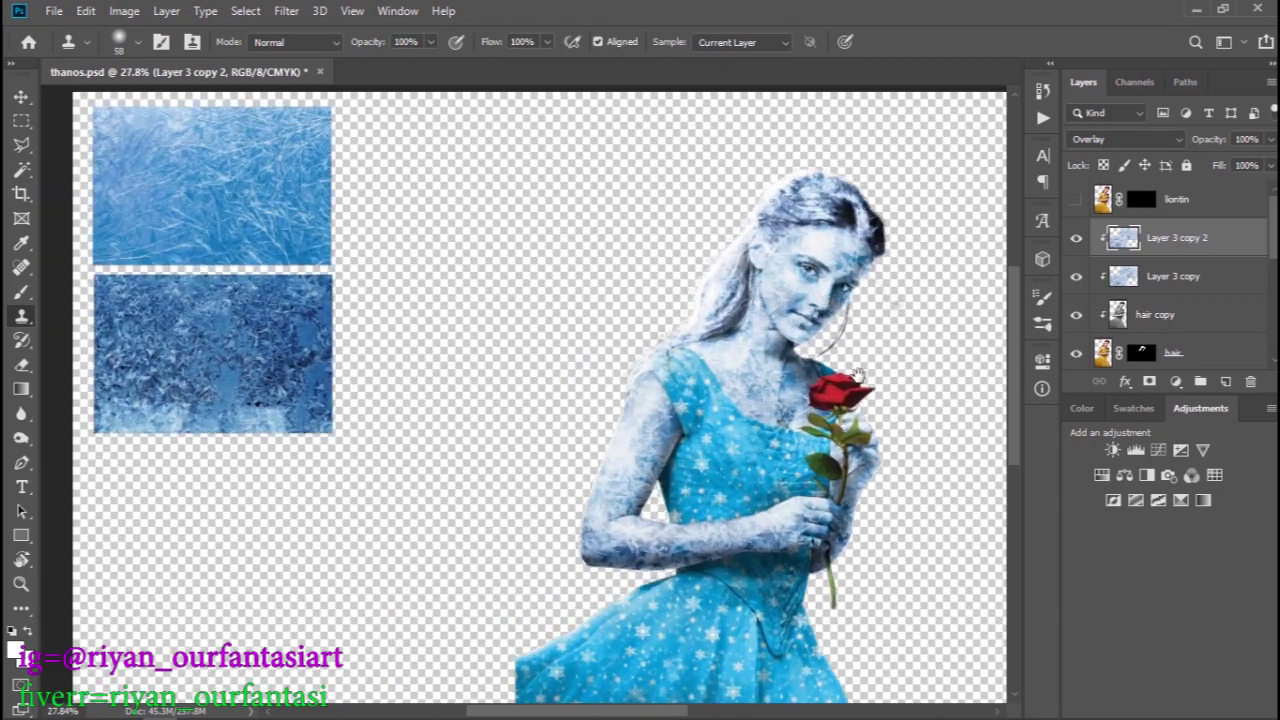
scroll(567, 192, up, 3)
scroll(567, 192, up, 5)
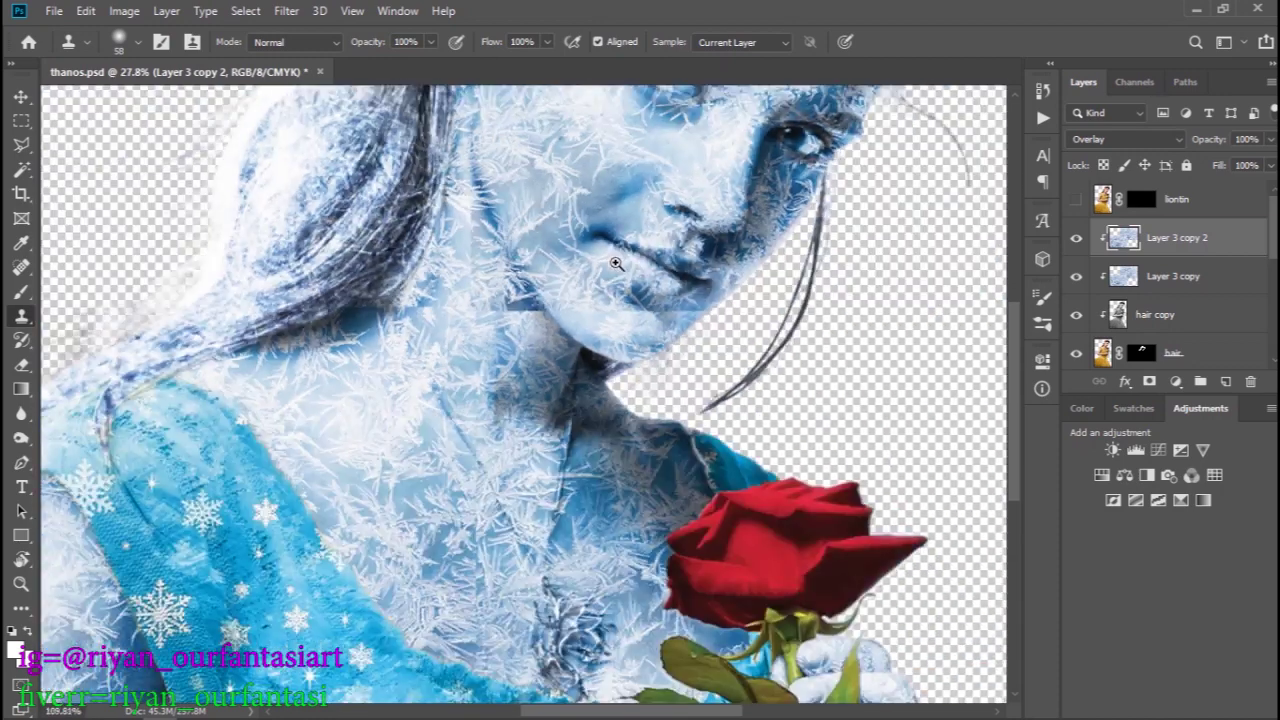
scroll(674, 194, down, 4)
shift+click(1176, 289)
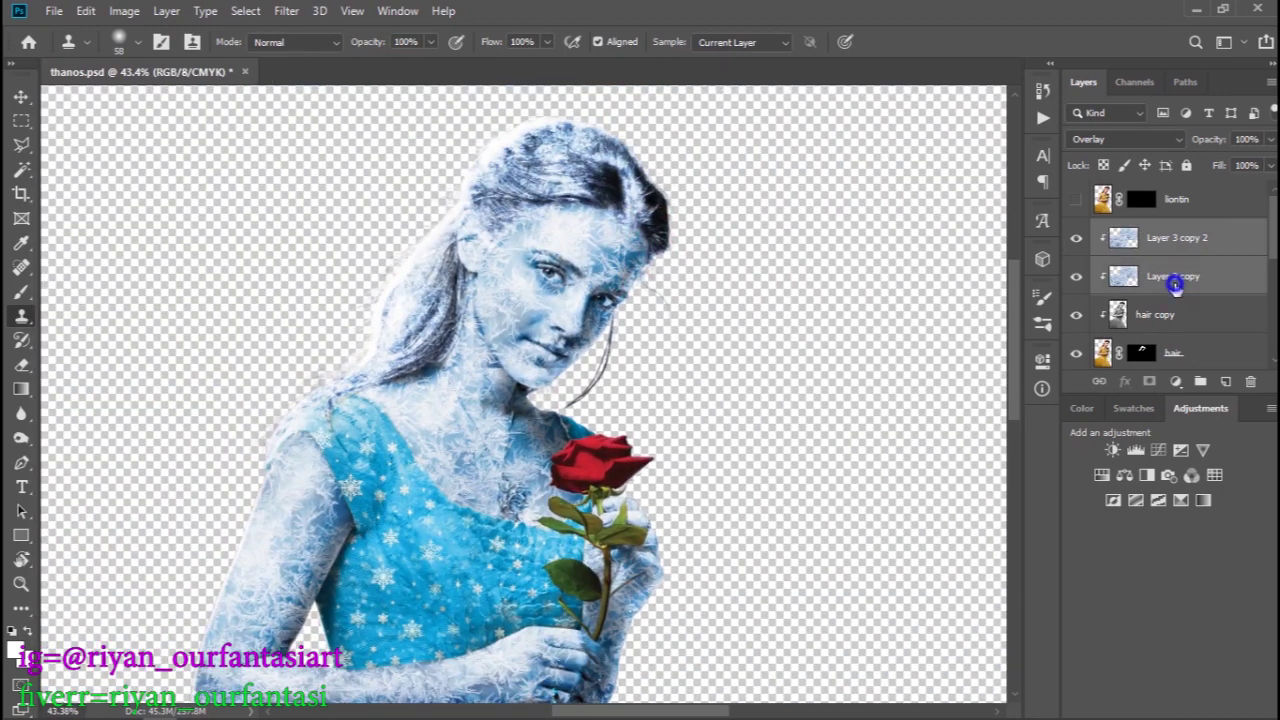
right_click(1172, 285)
click(1003, 557)
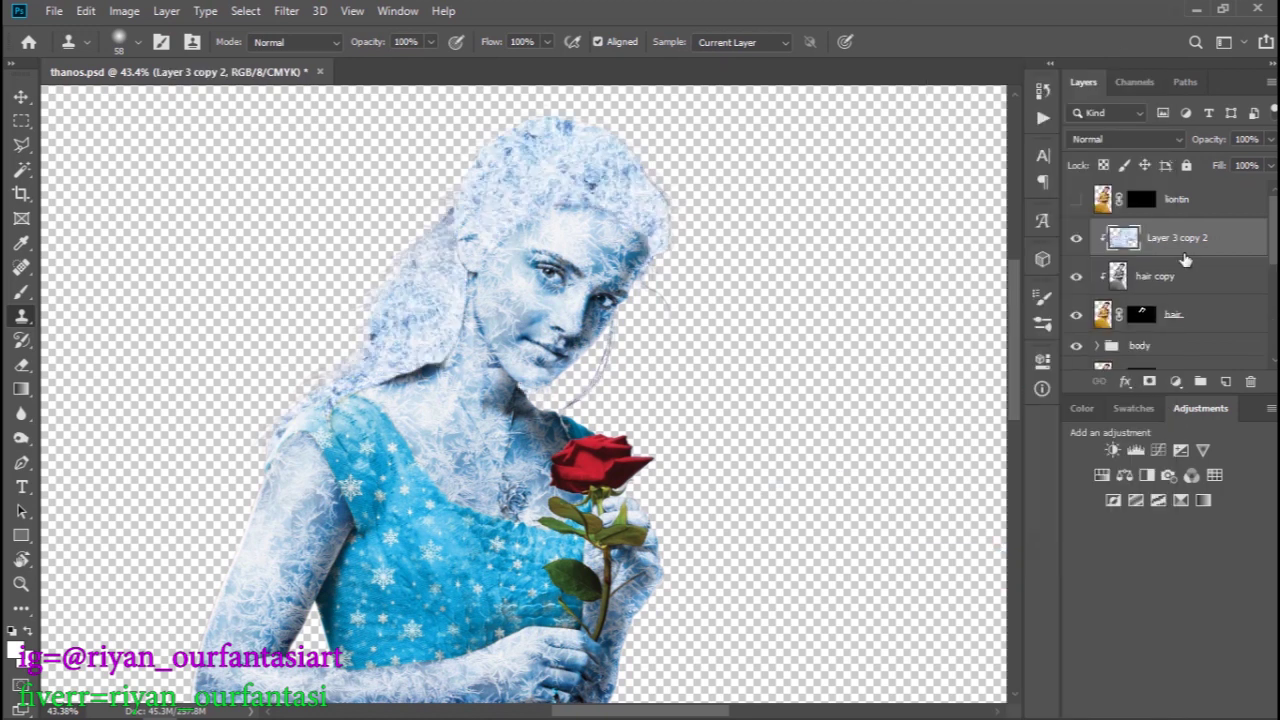
- Set the merged hair frost layer's blend mode to Overlay
click(1174, 141)
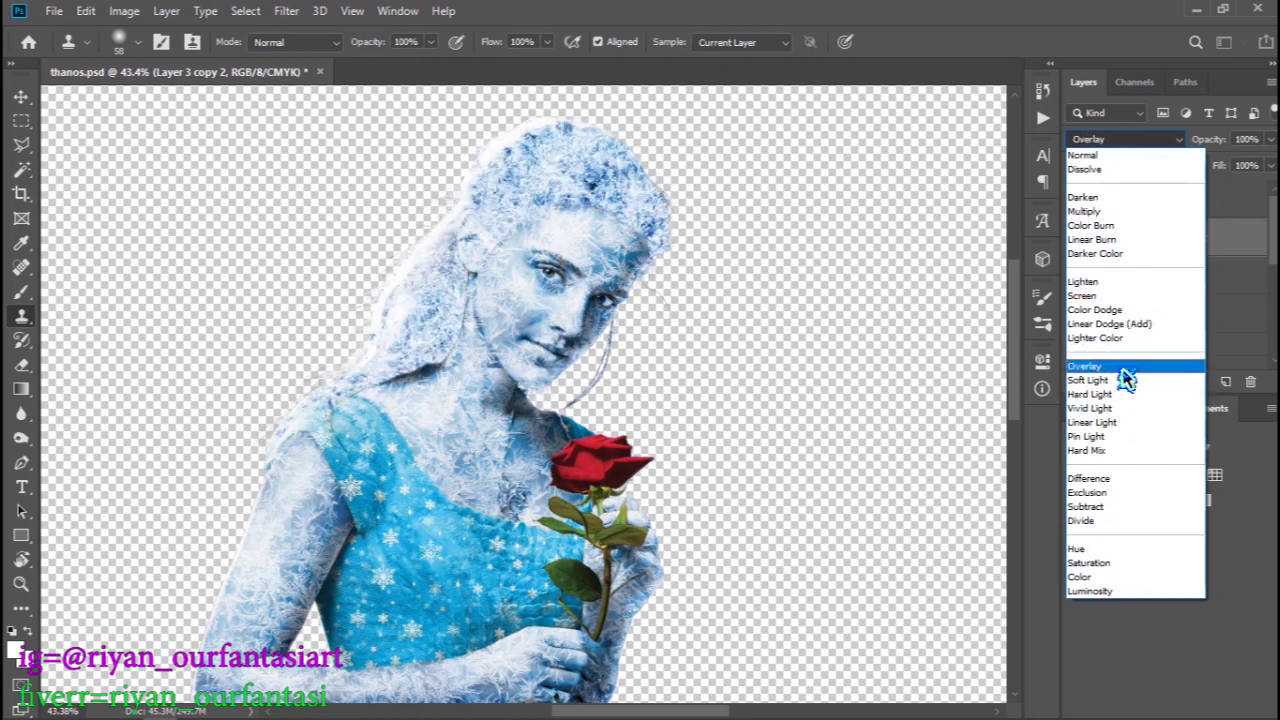
click(1120, 368)
scroll(609, 290, up, 5)
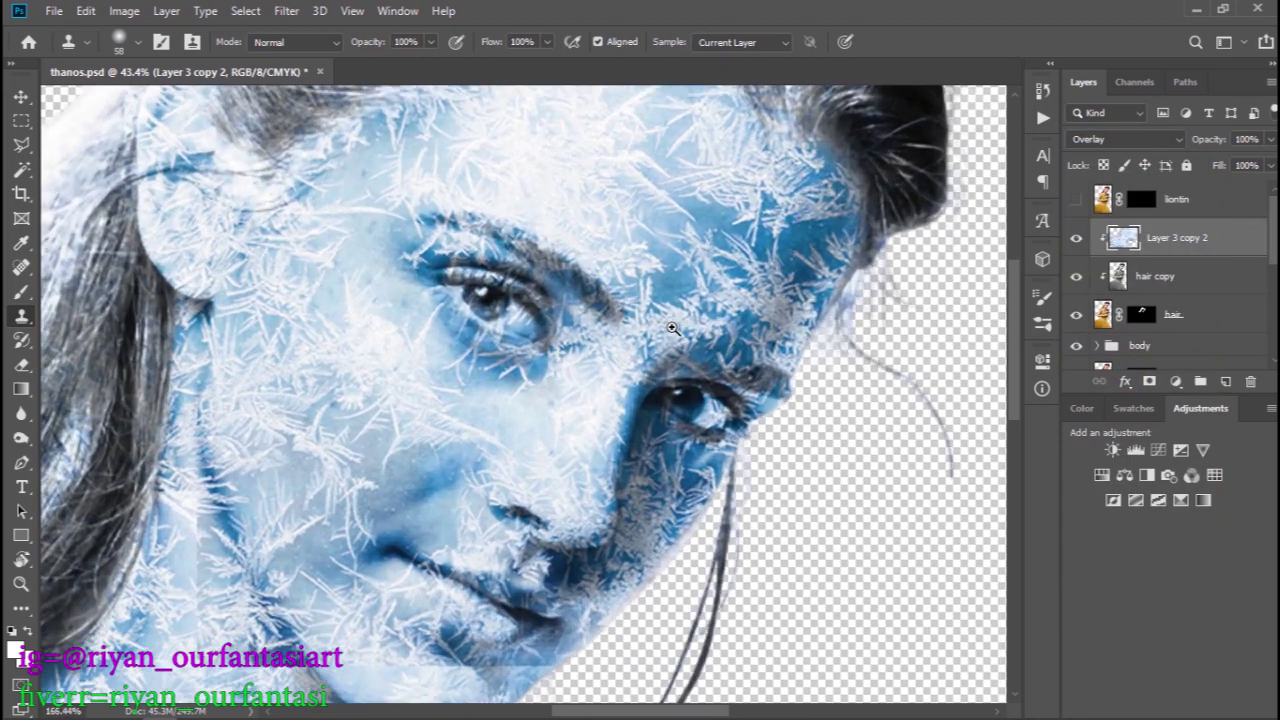
scroll(609, 290, down, 3)
scroll(609, 290, down, 3)
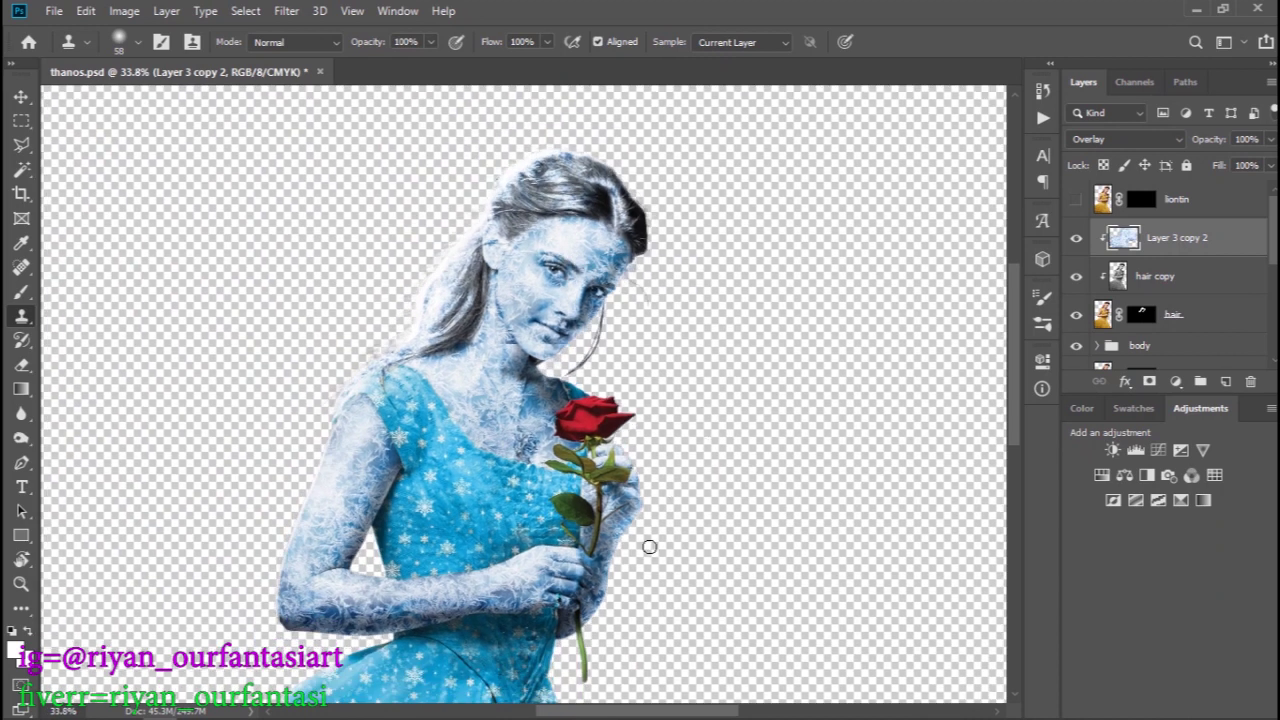
scroll(650, 547, down, 3)
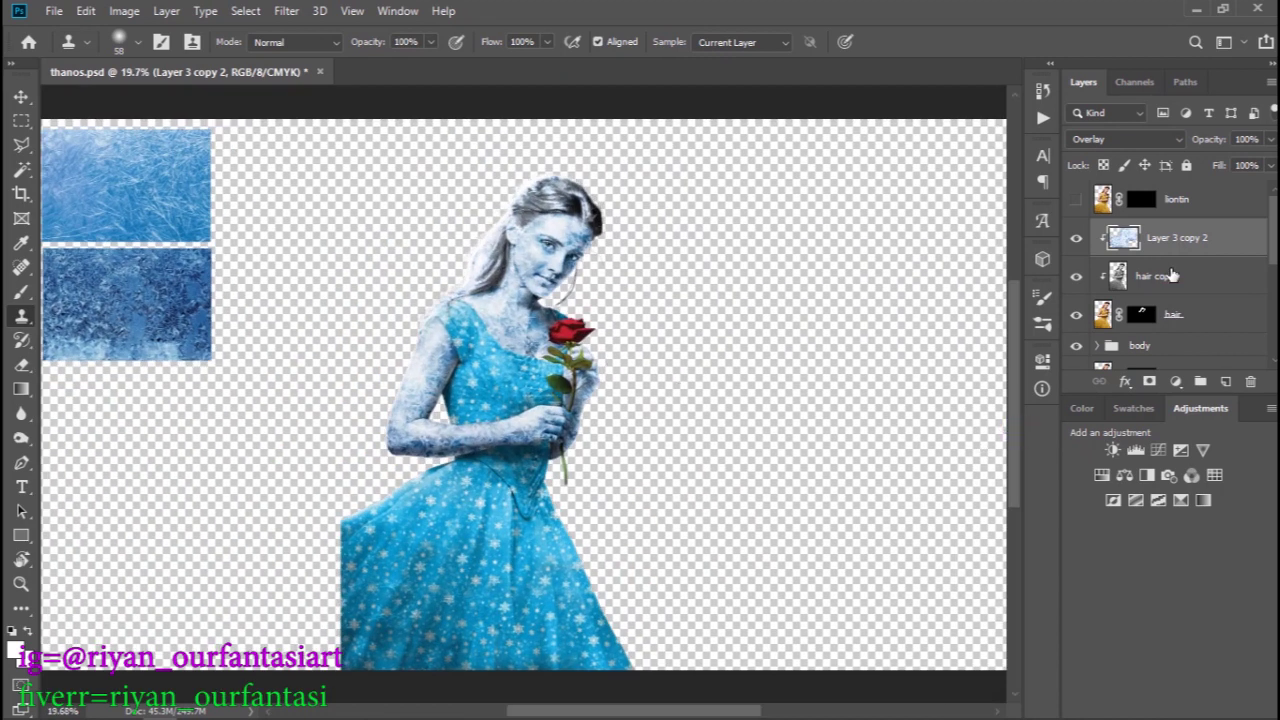
- Group the selected hair layers and name the group 'haie'
shift+click(1208, 316)
right_click(1210, 316)
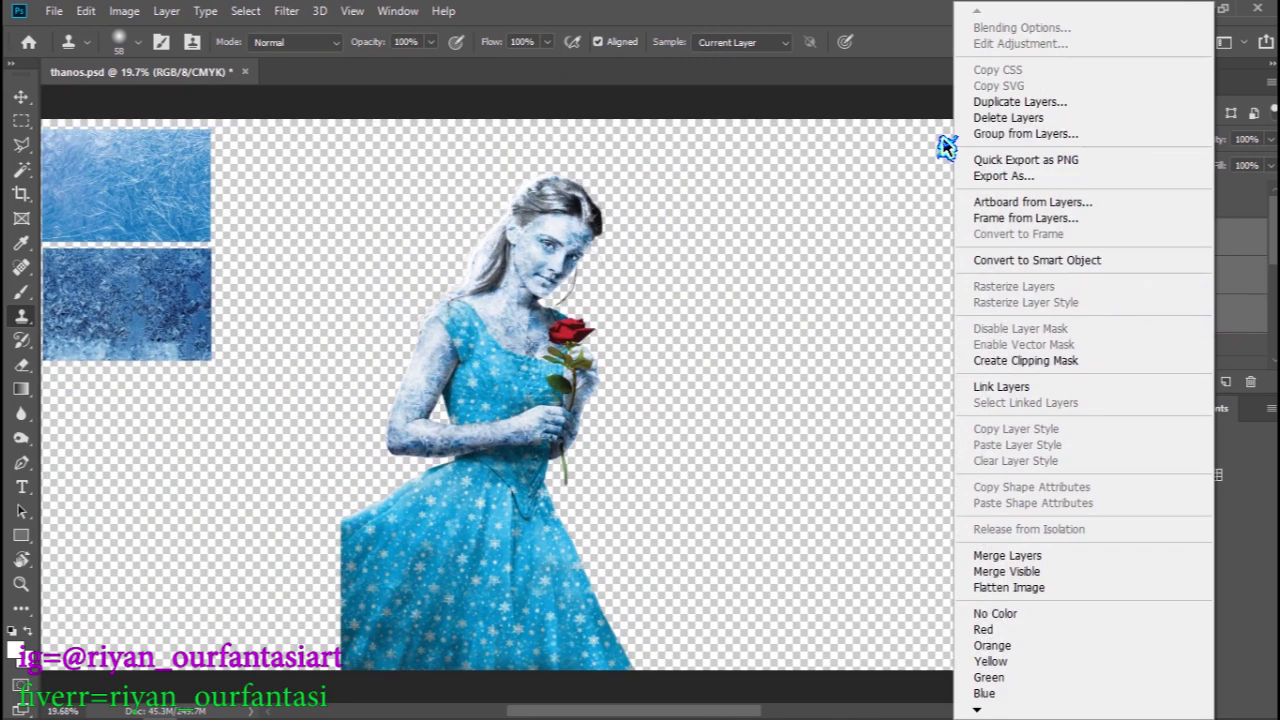
click(1250, 330)
click(1200, 381)
double_click(1147, 230)
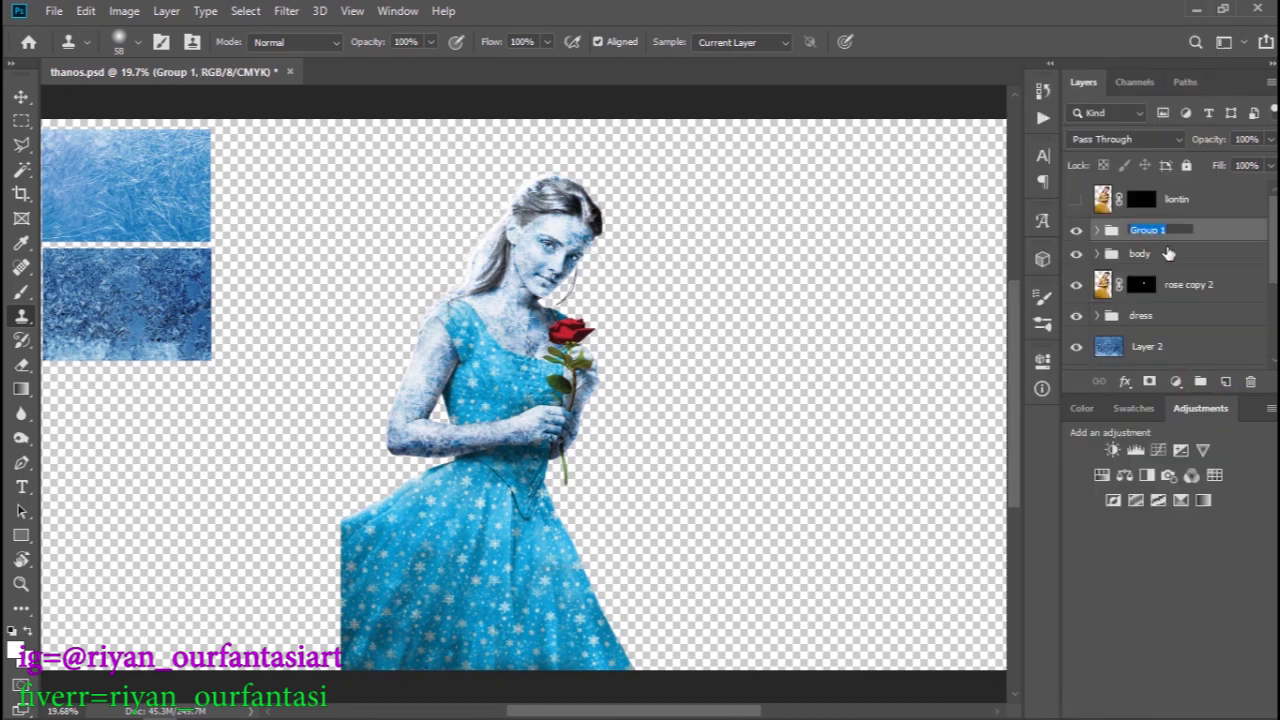
text(haie)
key(Return)
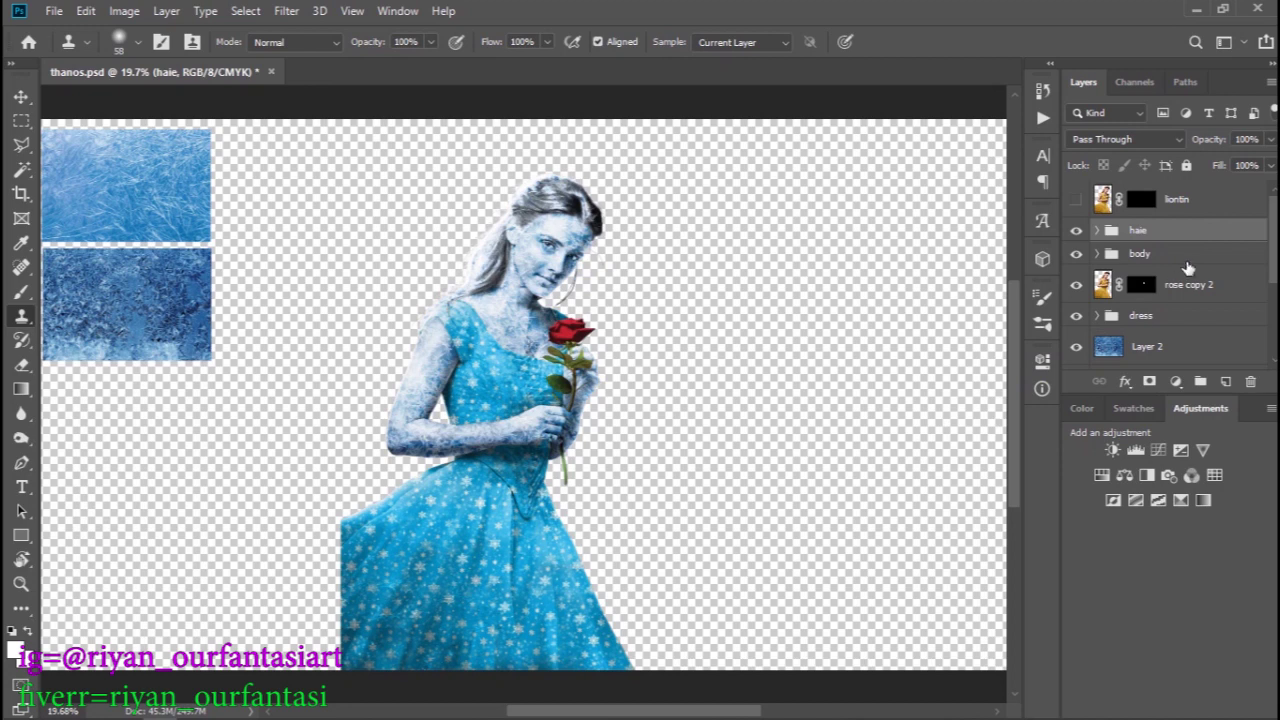
mouse_move(845, 345)
mouse_down()
mouse_move(700, 317)
mouse_move(600, 277)
mouse_up()
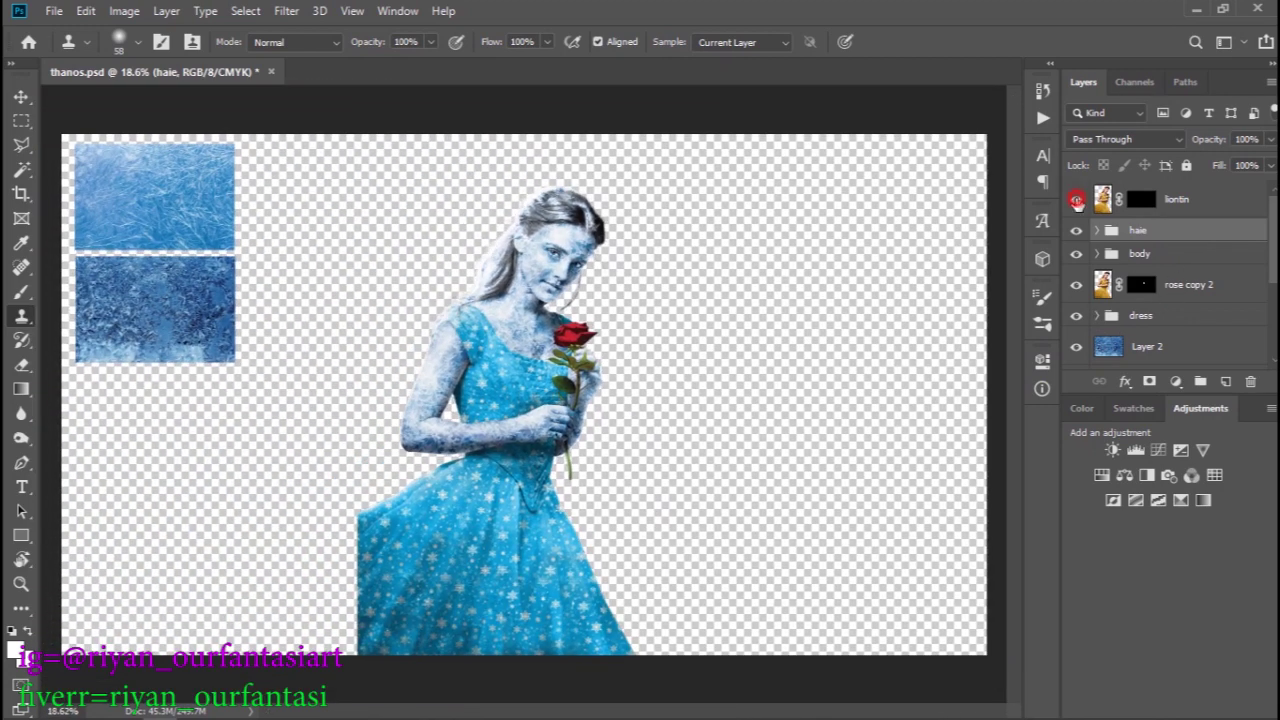
- Make the liontin pendant necklace layer visible on the figure
mouse_move(610, 340)
mouse_down()
mouse_move(680, 340)
mouse_move(630, 347)
mouse_up()
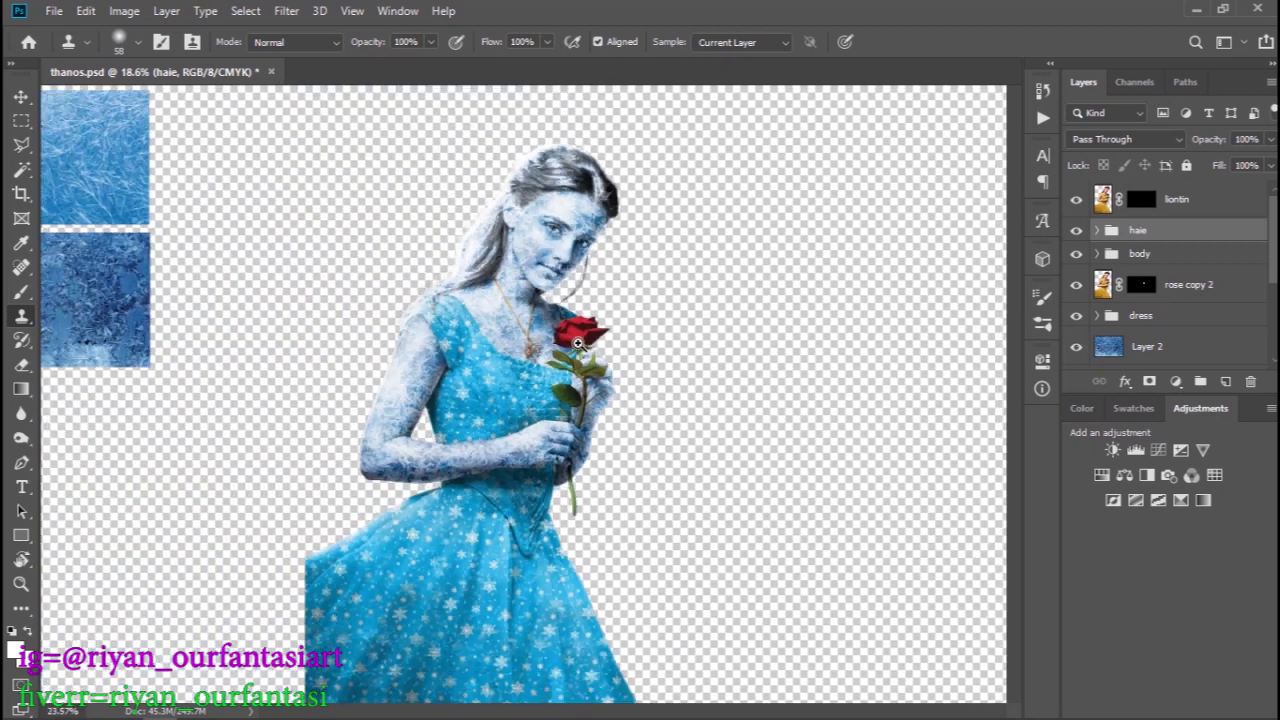
click(1210, 213)
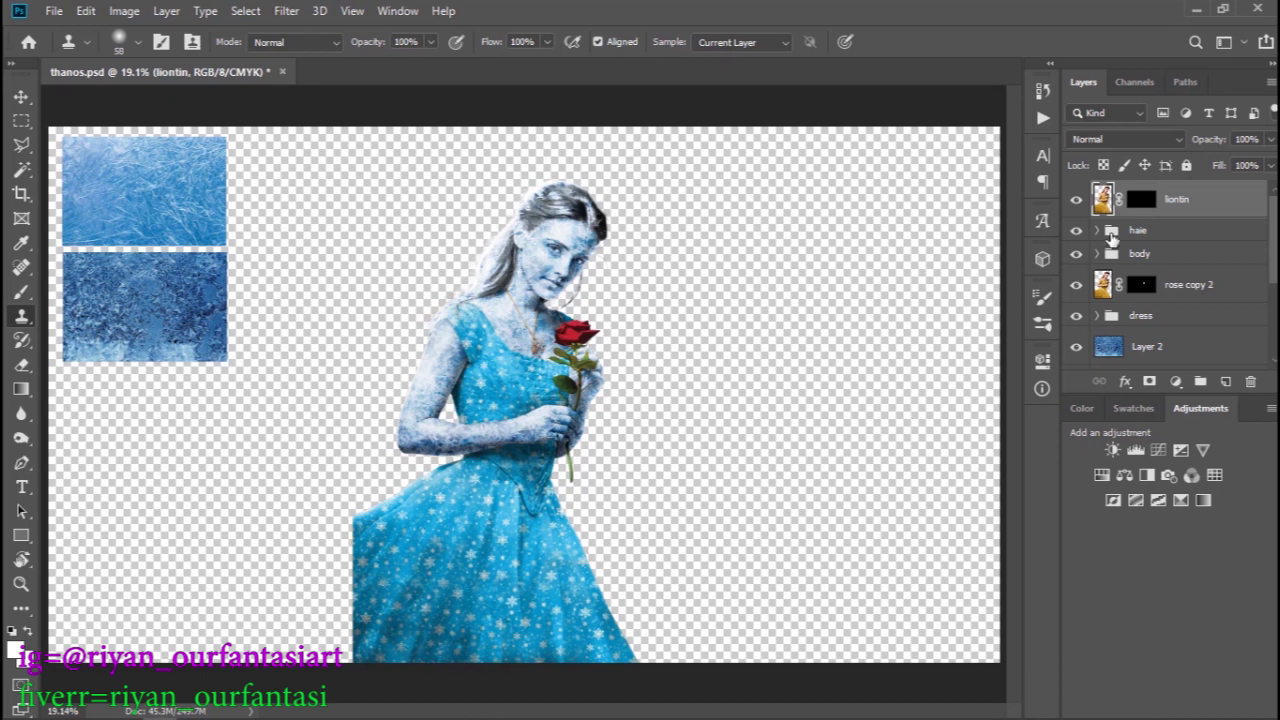
scroll(700, 300, up, 1)
scroll(720, 310, up, 2)
scroll(740, 323, up, 1)
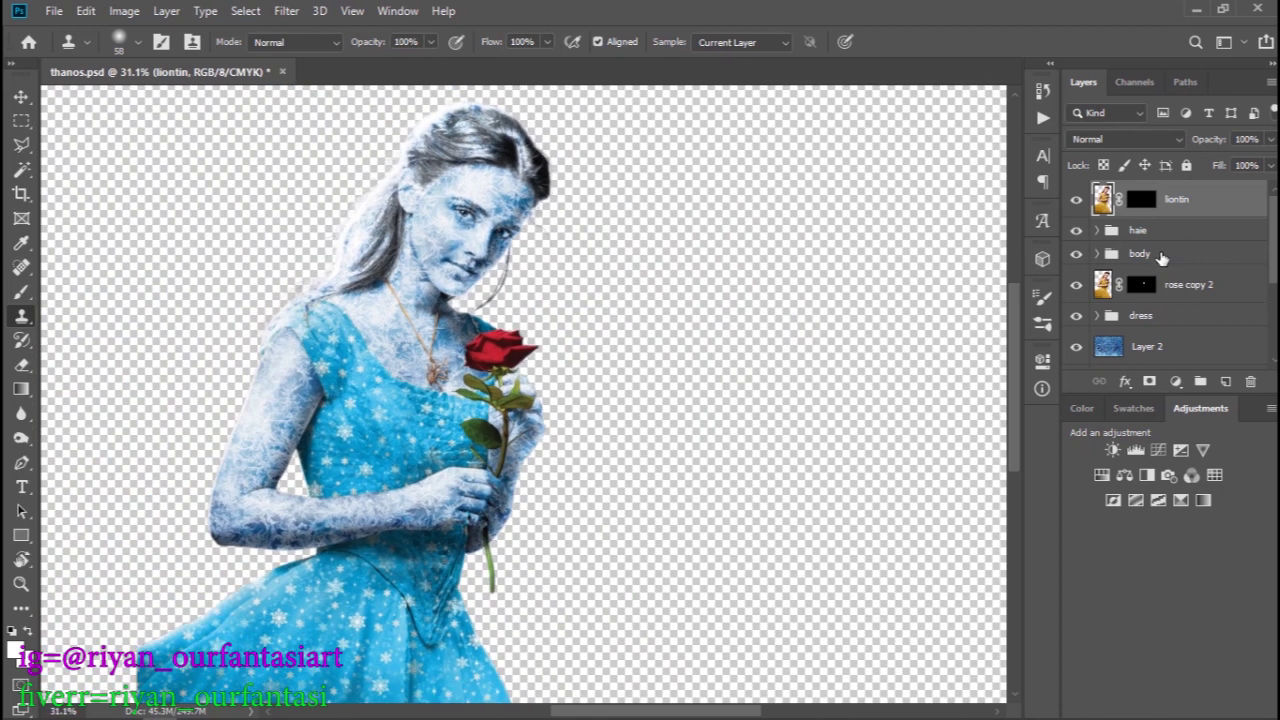
- Expand the body group and select Layer 4 copy 4 through body copy
click(1105, 256)
click(1097, 254)
scroll(1180, 260, down, 1)
click(1198, 247)
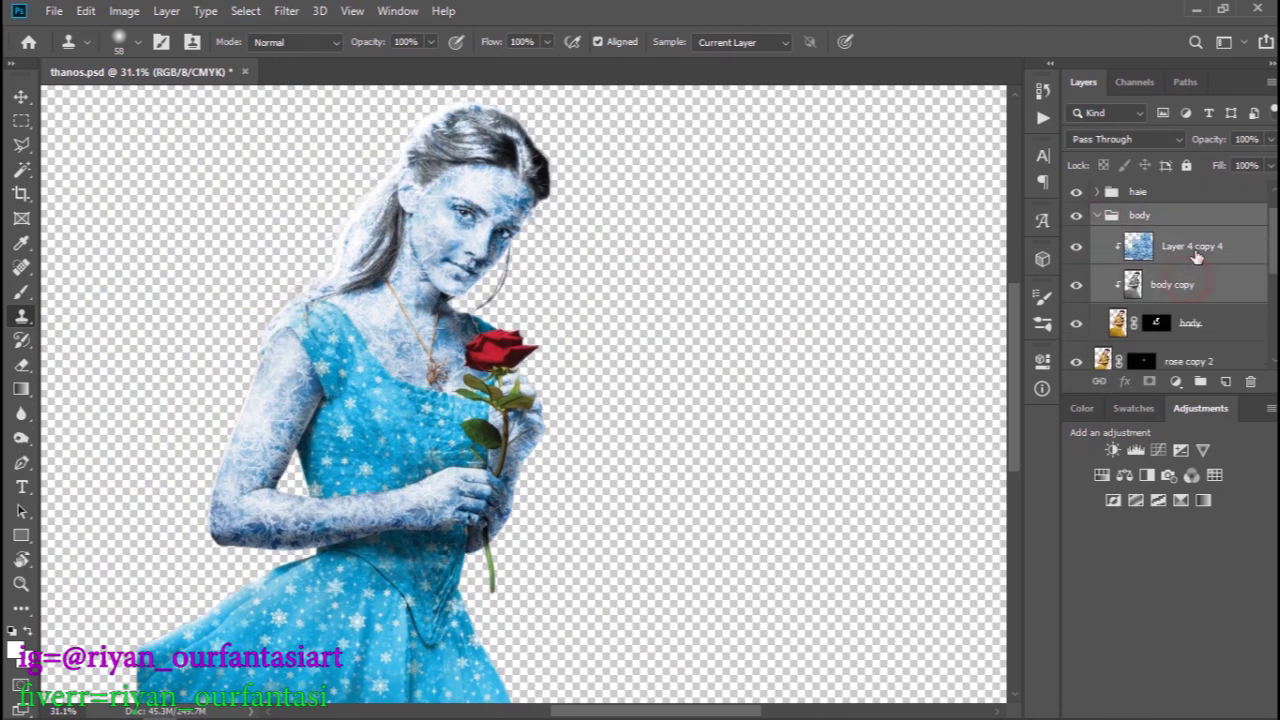
shift+click(1213, 288)
- Duplicate and merge the two body layers, then mask the result to the body outline and apply the mask
key(ctrl+j)
right_click(1183, 287)
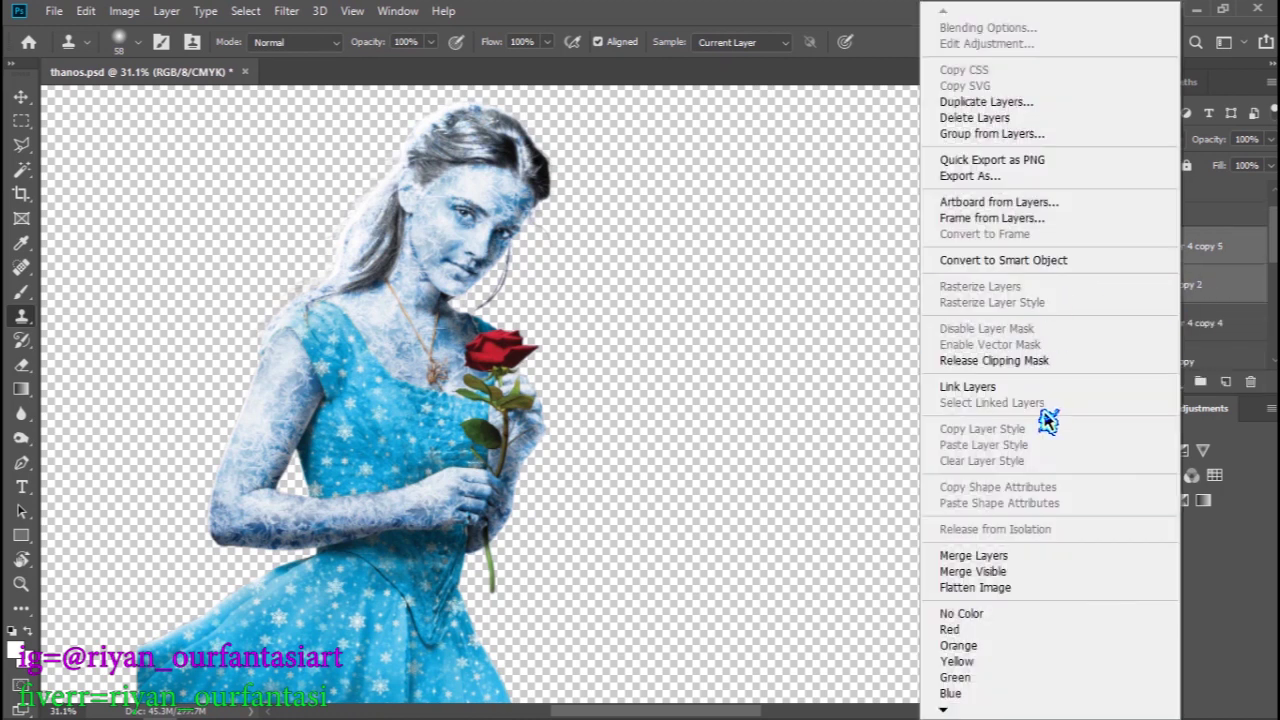
click(1022, 553)
ctrl+click(1156, 362)
click(1151, 382)
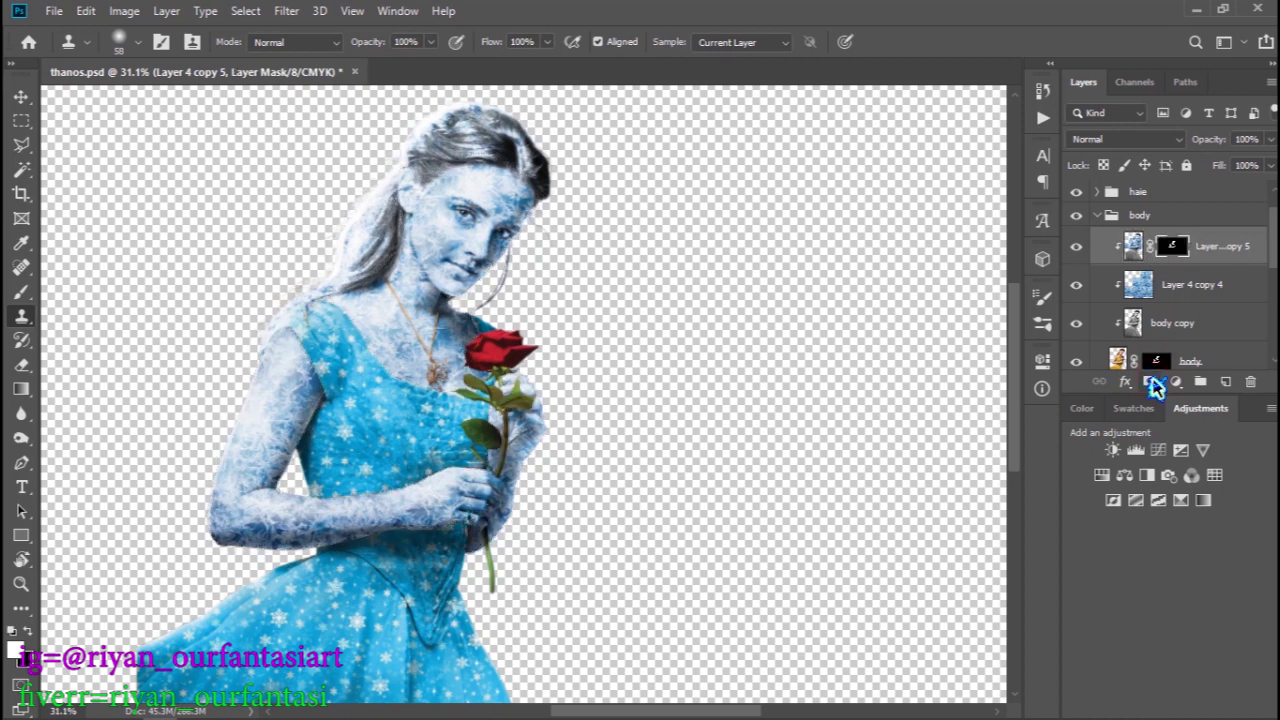
right_click(1172, 246)
click(1150, 299)
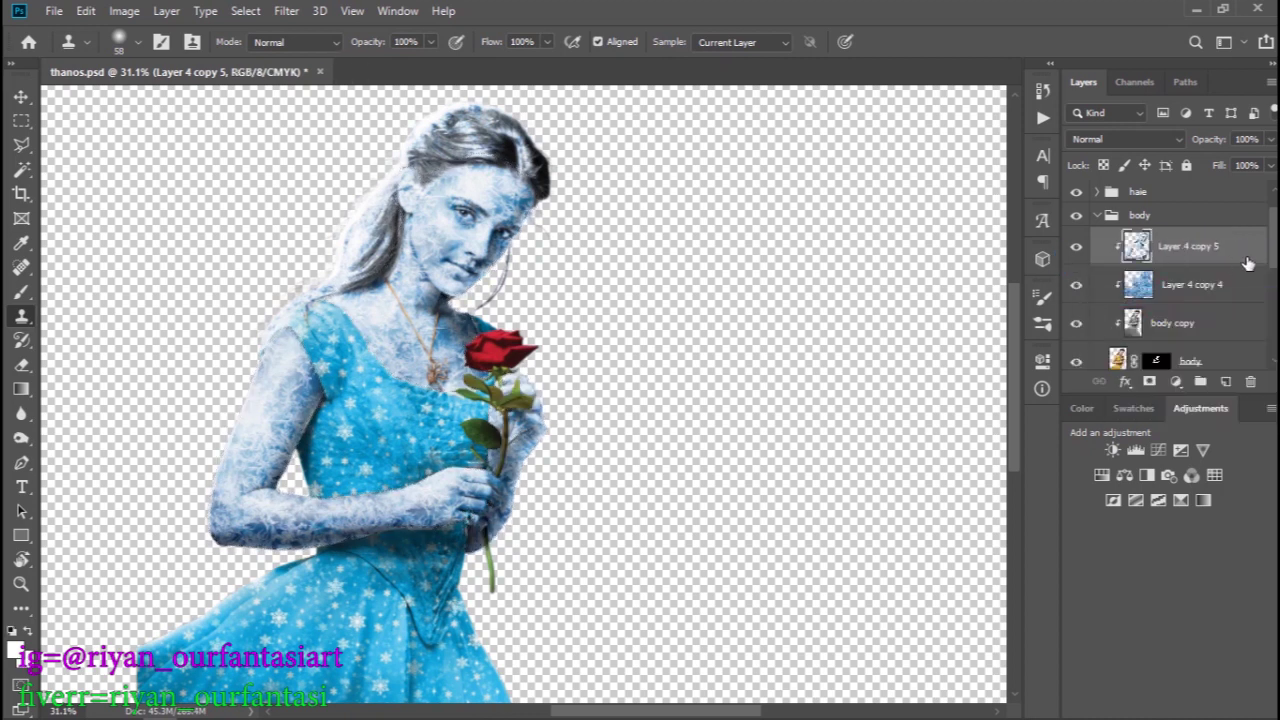
- Give the merged body layer Outer Glow and Inner Glow layer effects
double_click(1237, 258)
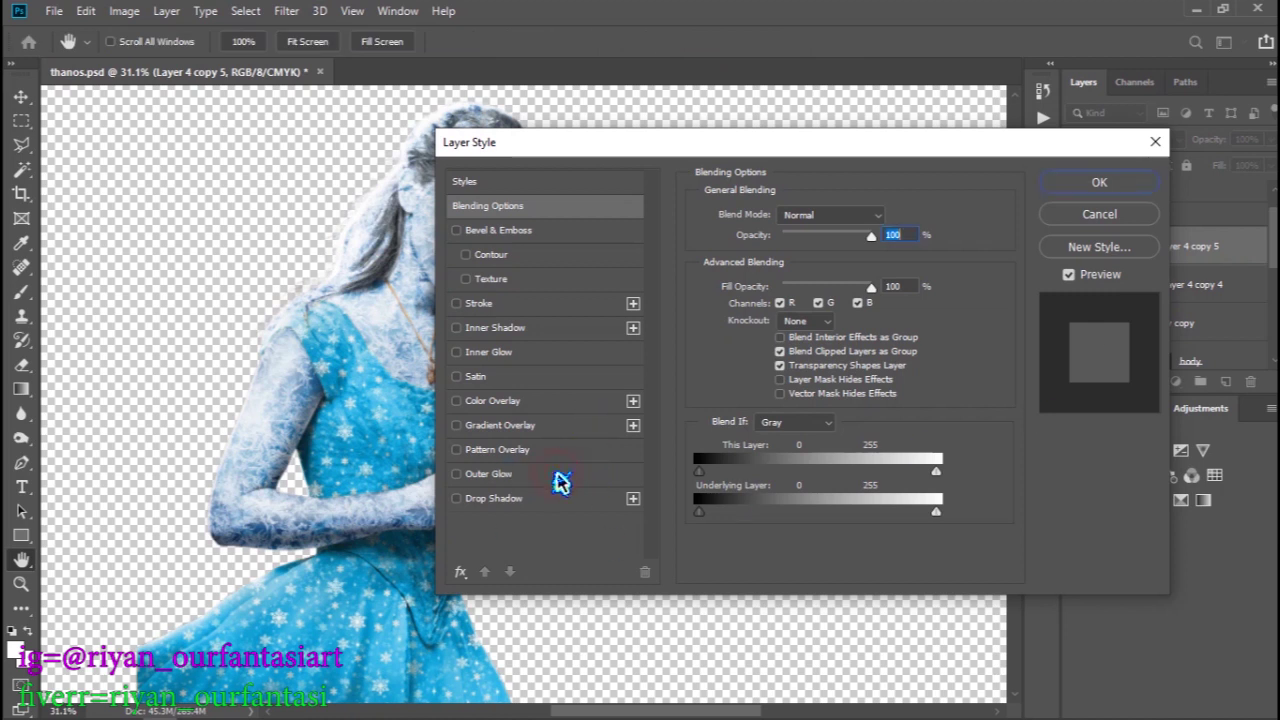
click(558, 475)
click(539, 335)
click(456, 328)
click(527, 358)
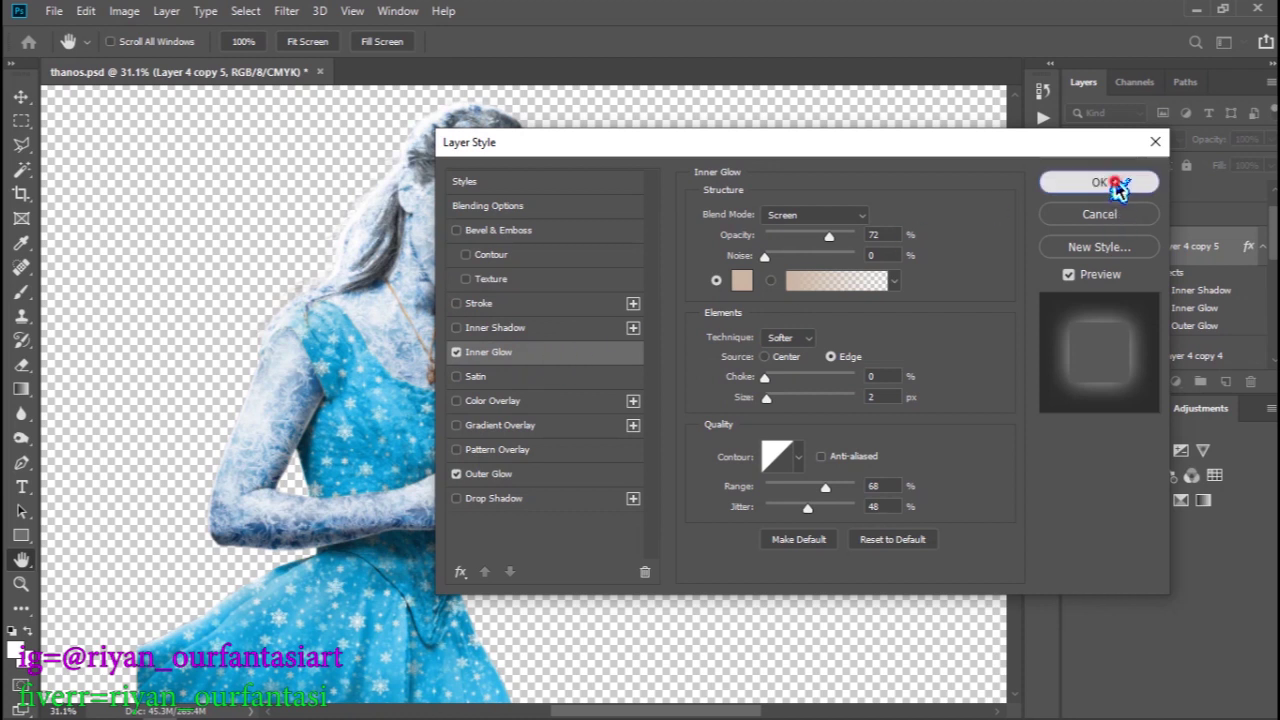
click(1117, 183)
scroll(1150, 280, down, 5)
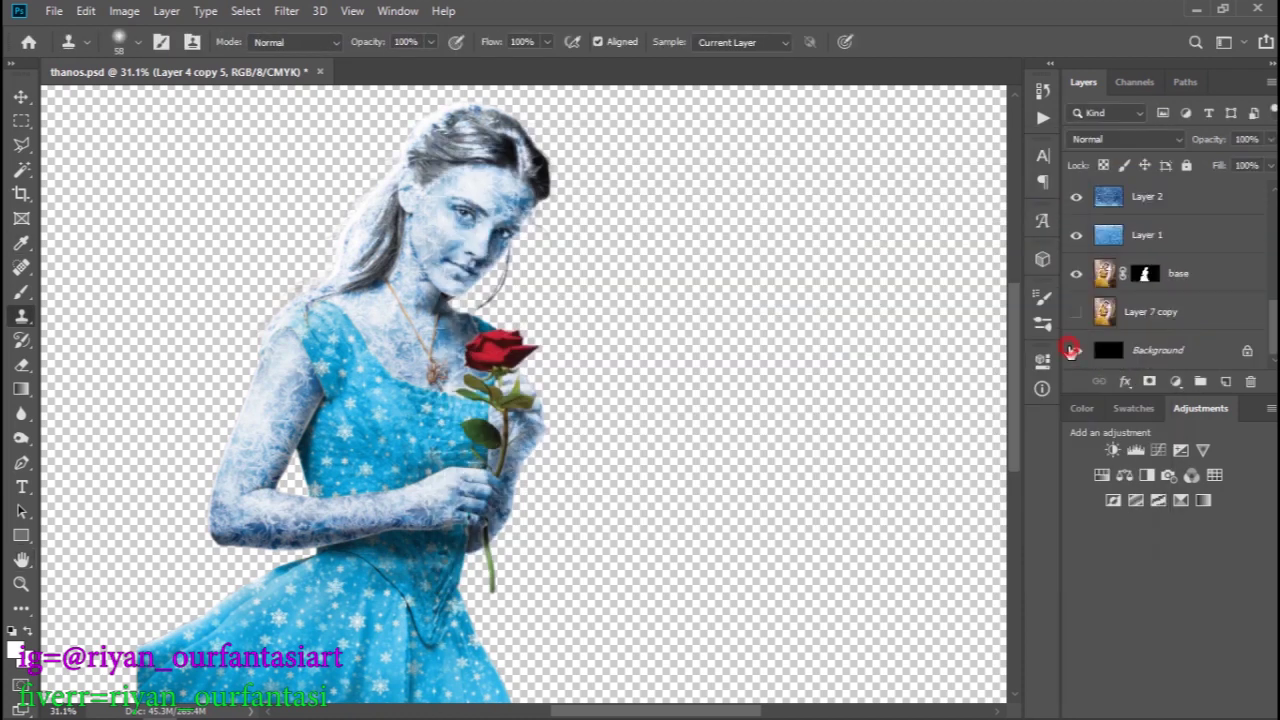
- Show the black background and release the glowing body layer from its clipping mask
click(1071, 350)
scroll(1180, 280, up, 2)
scroll(1180, 280, up, 3)
right_click(1183, 250)
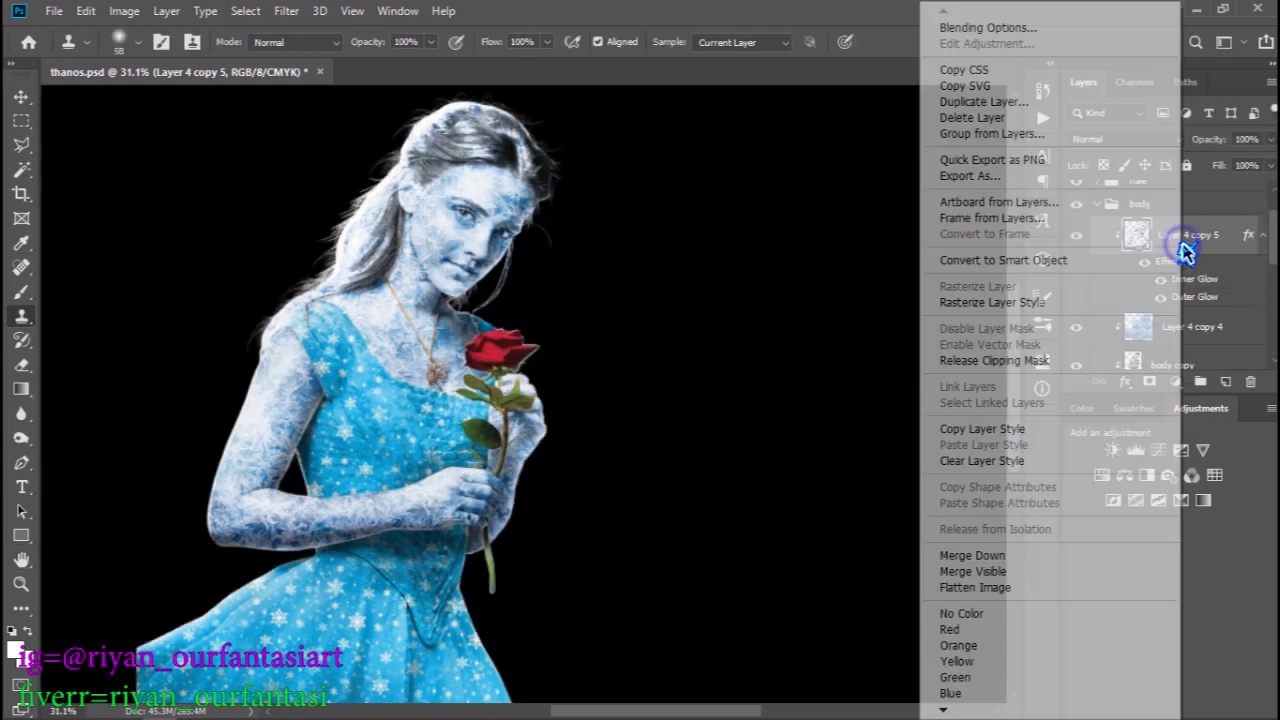
click(985, 361)
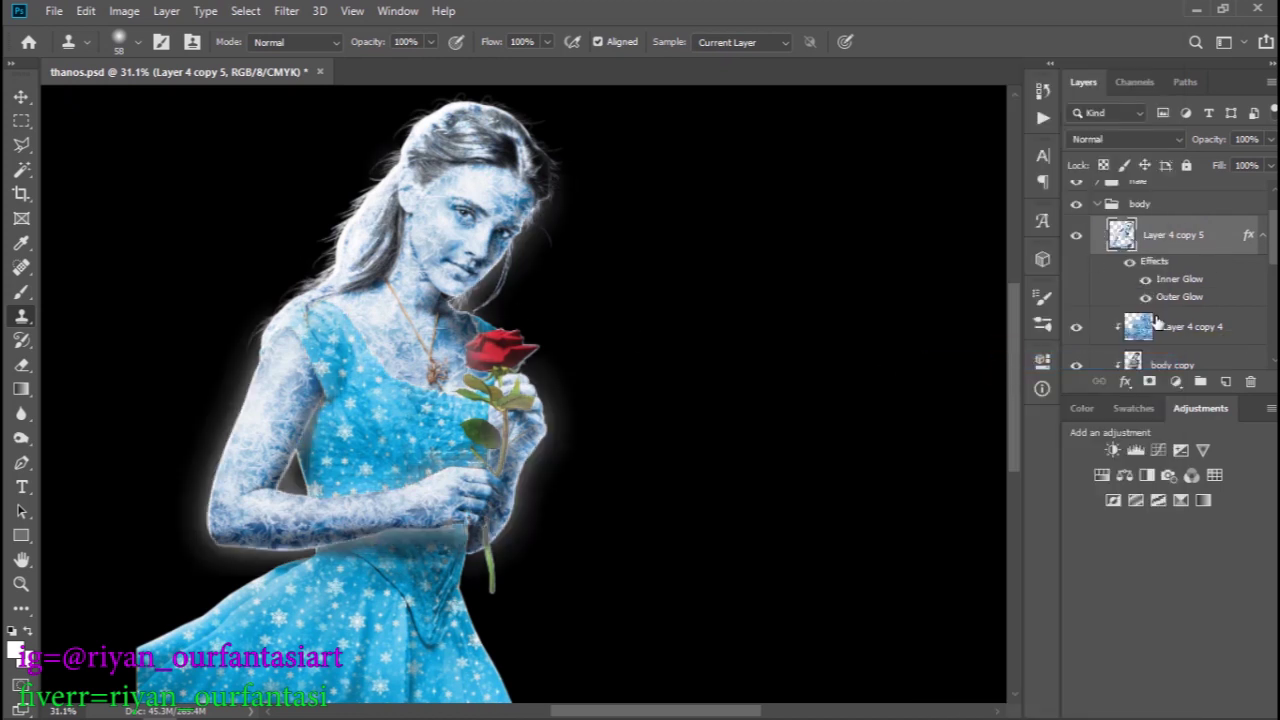
- Collapse the body group and expand the haie group to see its layers
mouse_move(551, 277)
mouse_down()
mouse_move(628, 313)
mouse_move(494, 280)
mouse_move(428, 292)
mouse_up()
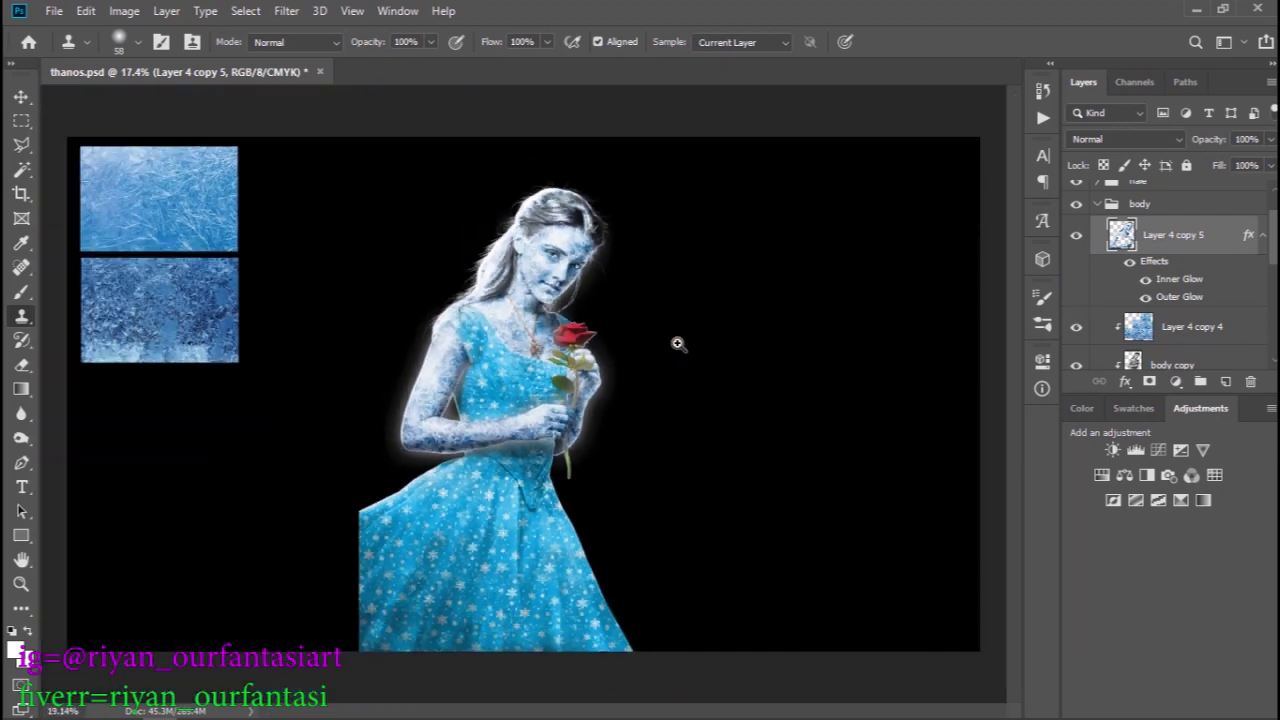
scroll(1183, 270, up, 2)
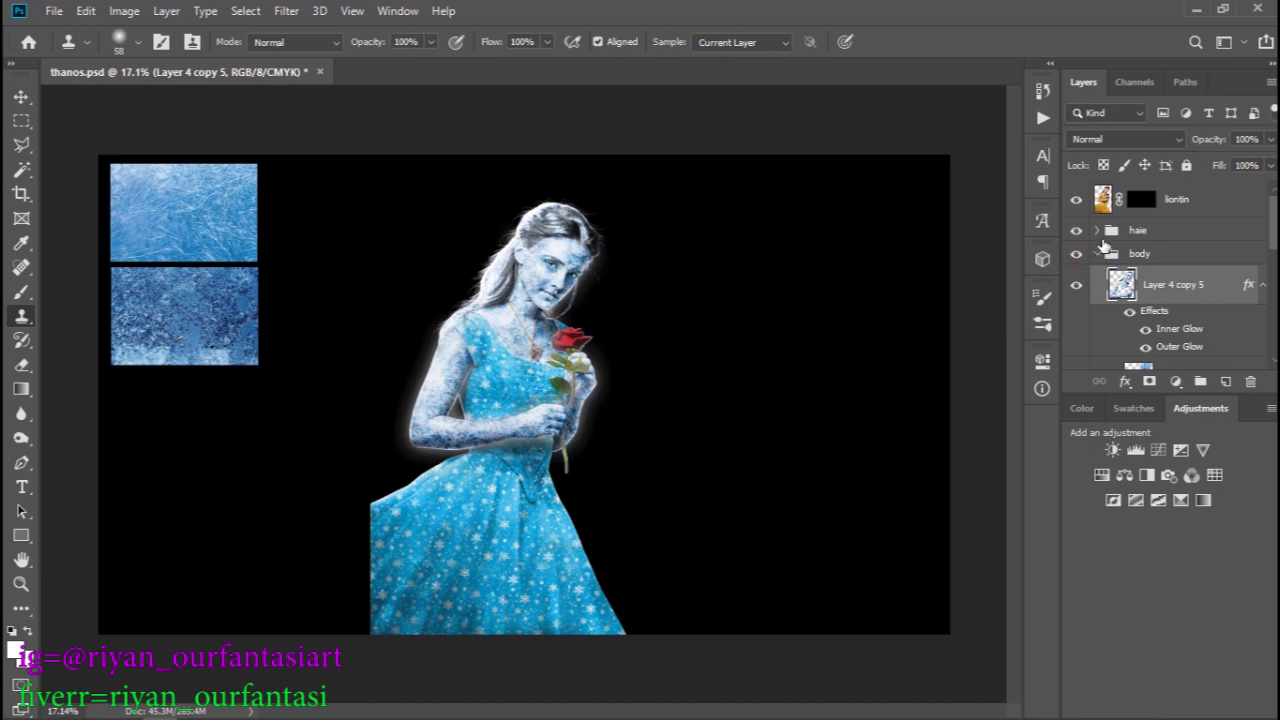
click(1098, 253)
click(1145, 231)
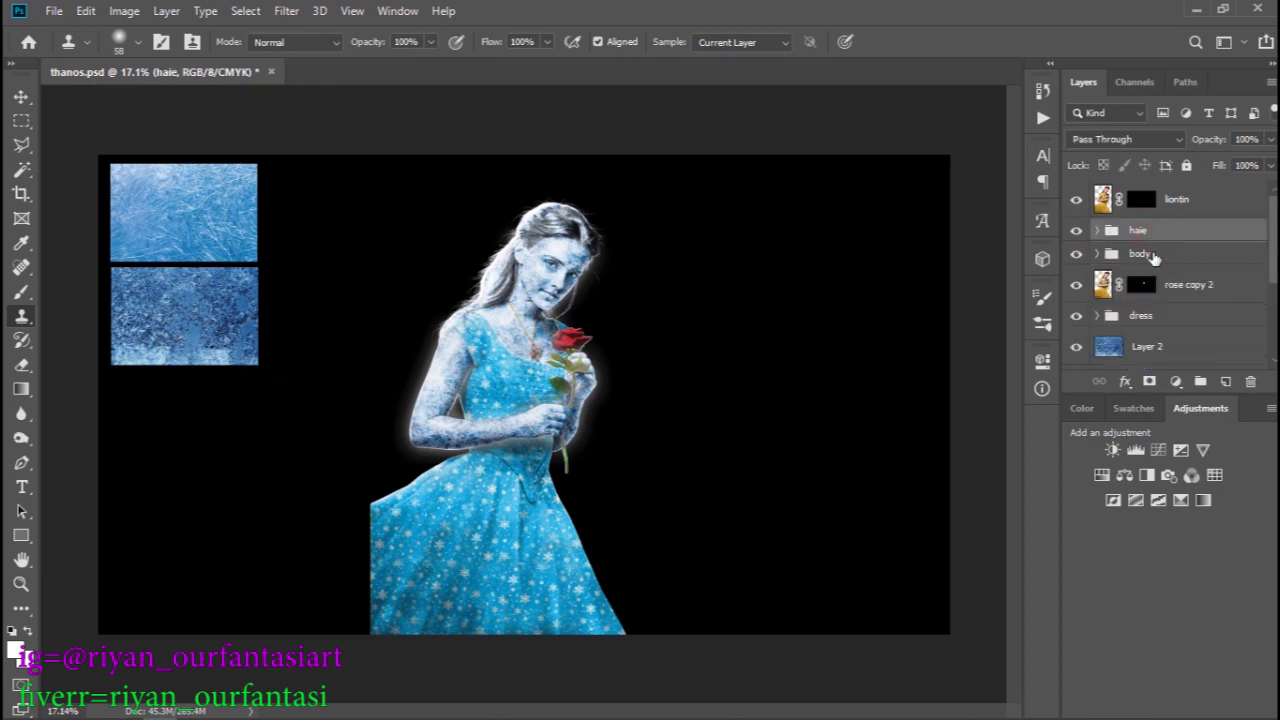
click(1097, 231)
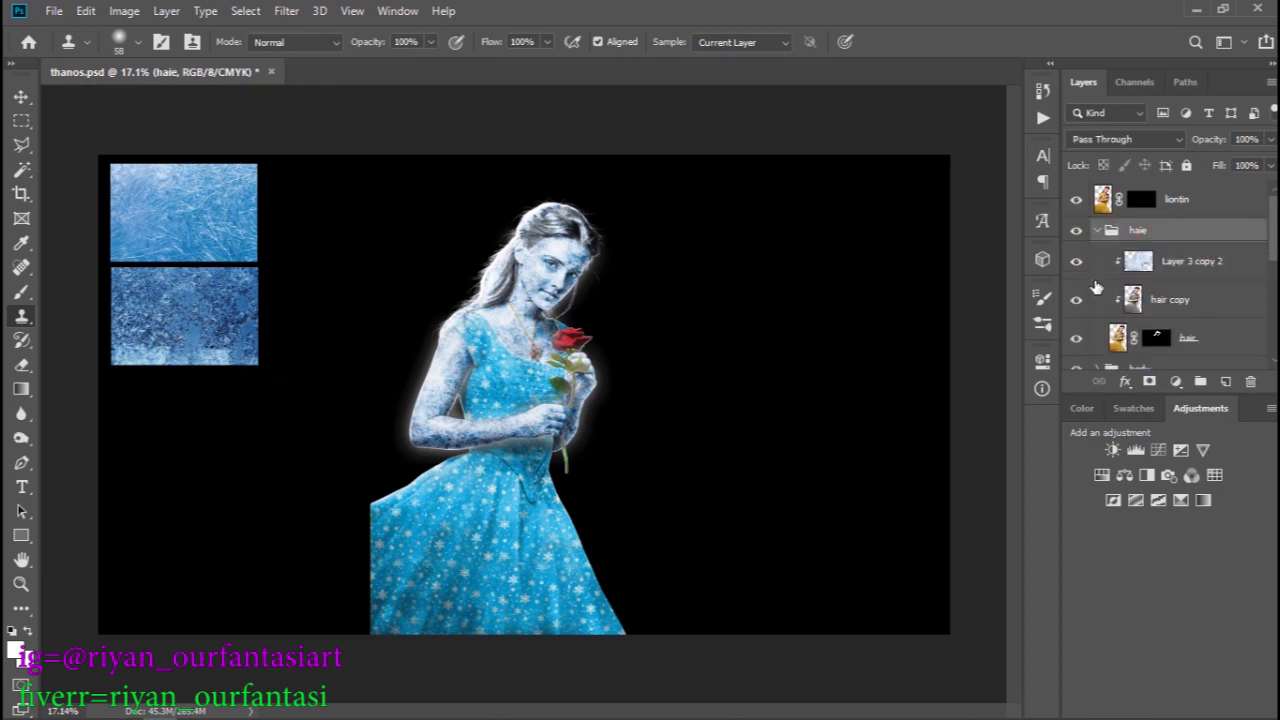
scroll(1090, 330, down, 3)
scroll(1100, 360, down, 2)
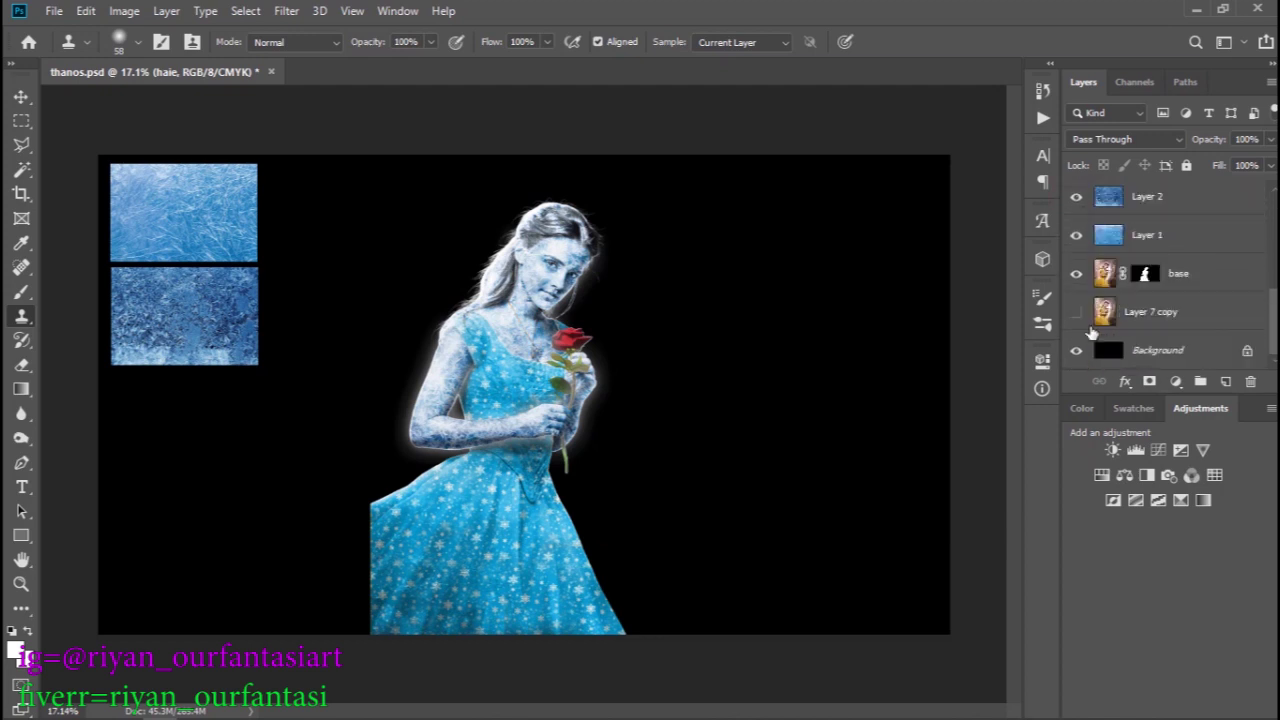
- Hide base, Background, dress, rose copy 2, body, Layer 2 and Layer 1
click(1077, 274)
click(1075, 352)
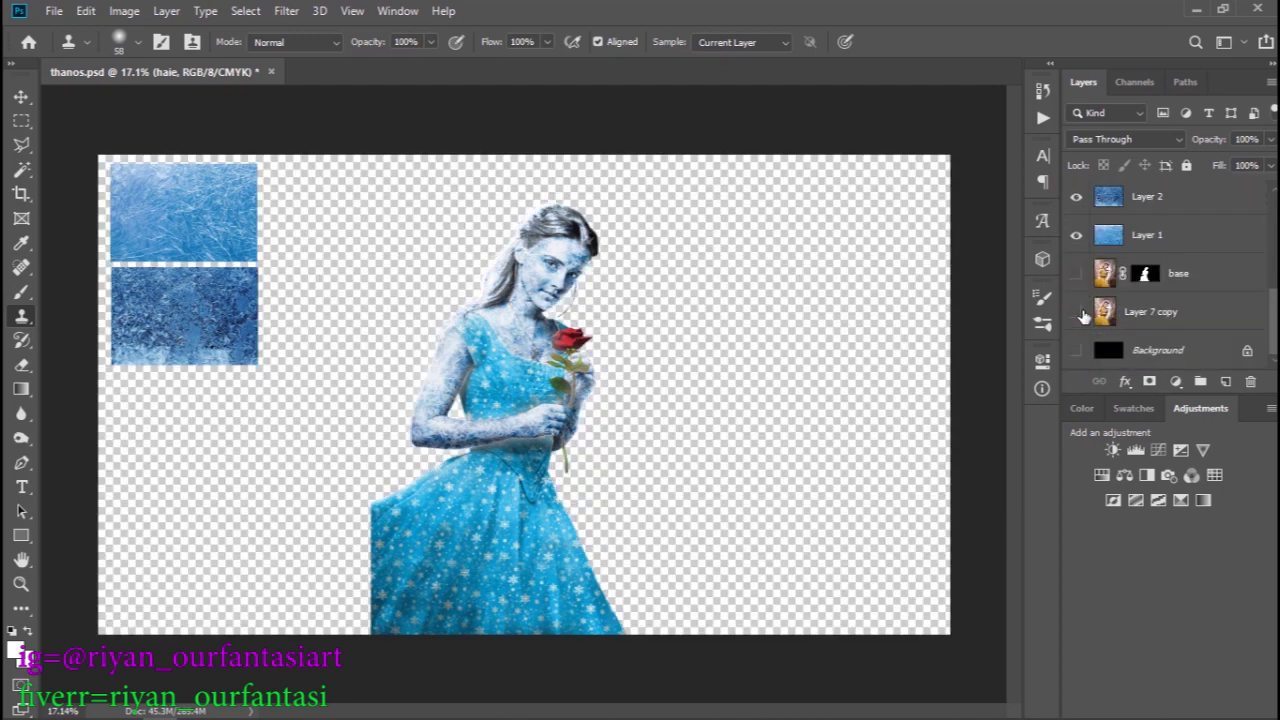
scroll(1099, 299, up, 3)
click(1076, 281)
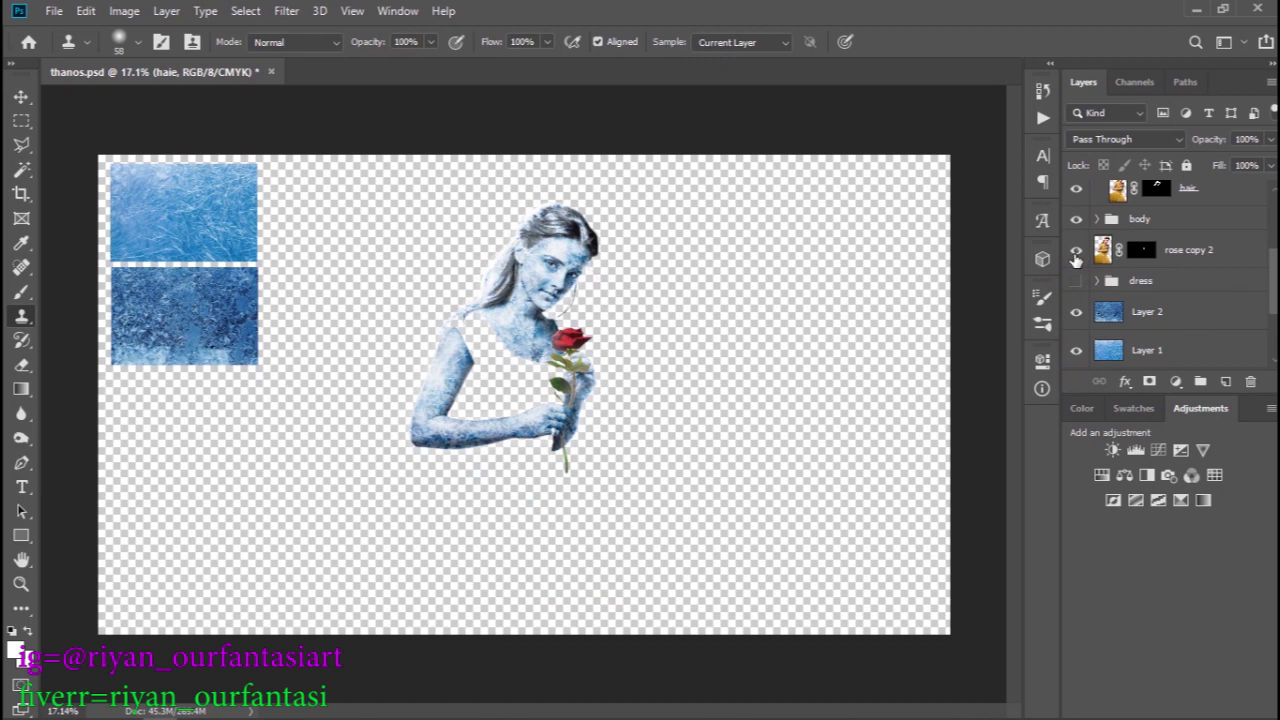
click(1076, 250)
click(1076, 218)
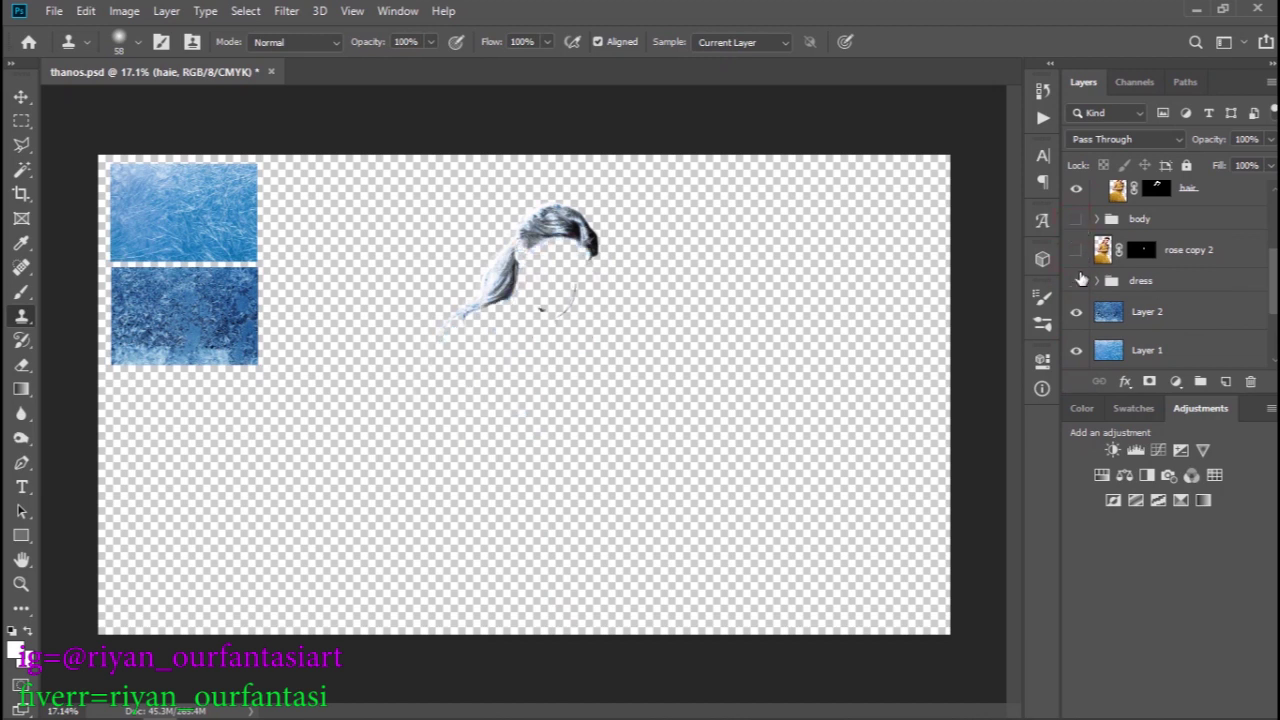
click(1158, 315)
shift+click(1086, 349)
drag(1076, 314, 1087, 357)
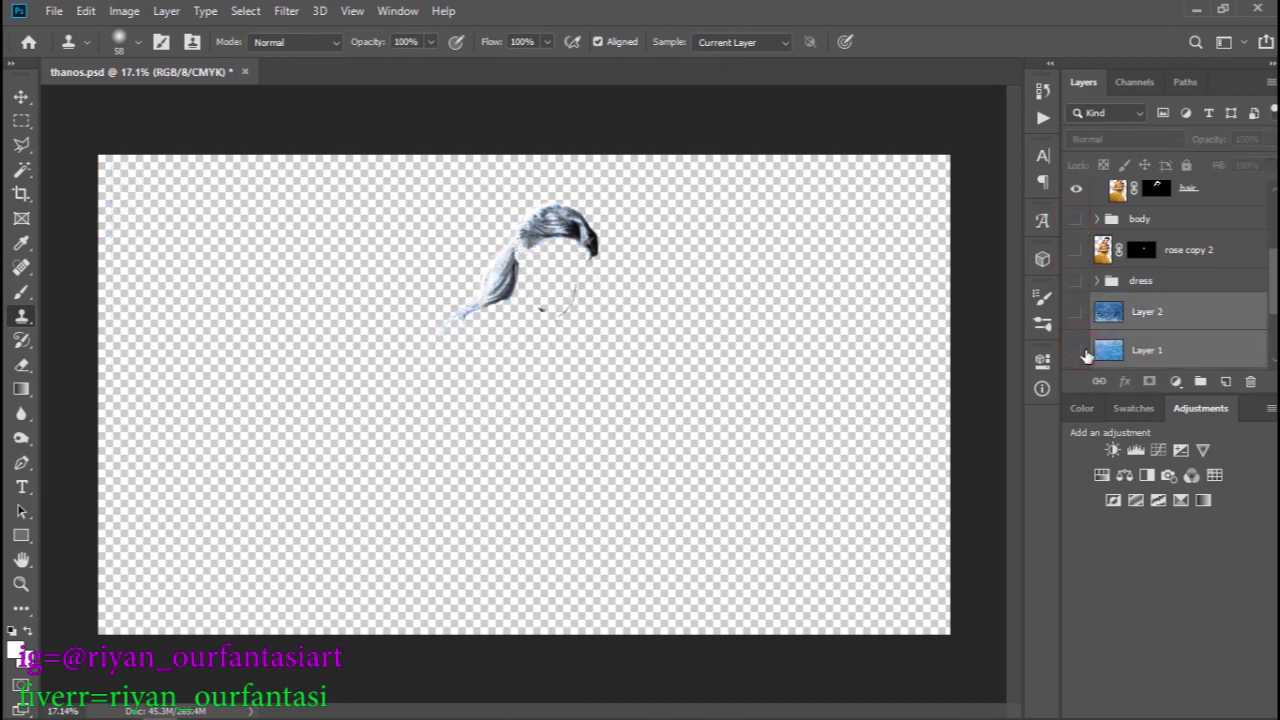
scroll(1176, 272, up, 3)
click(1198, 270)
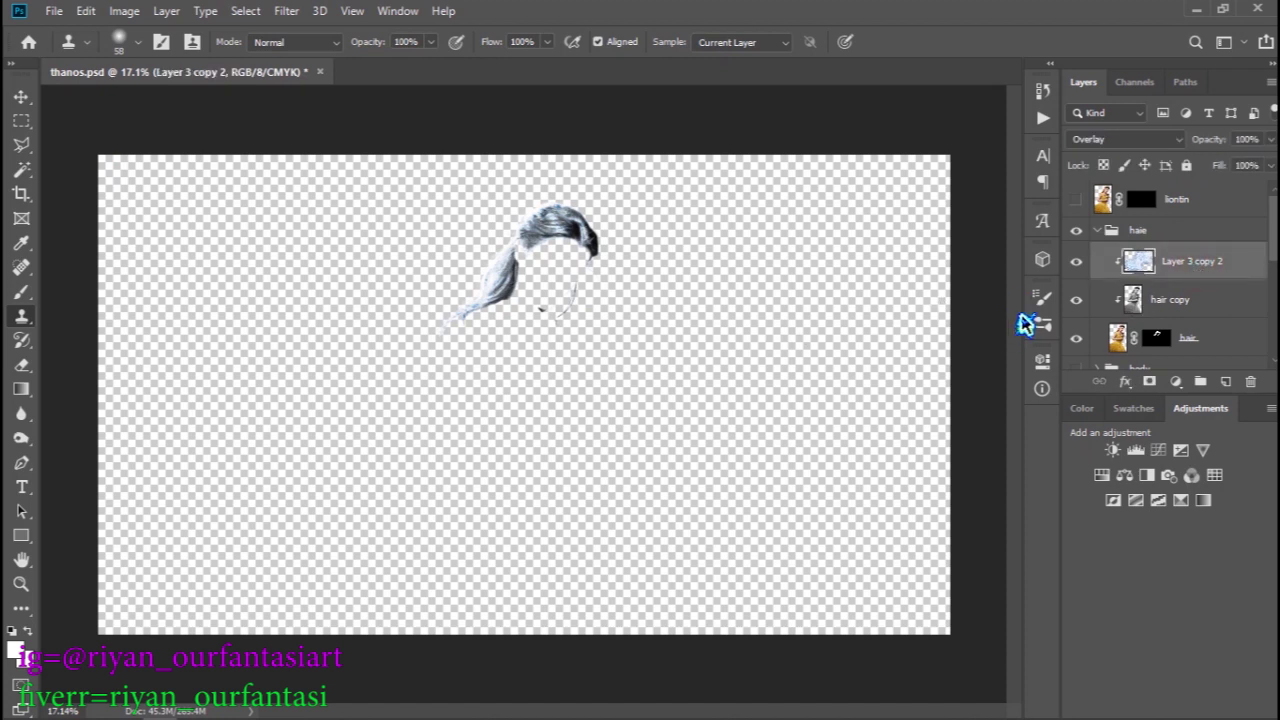
- Stamp the visible hair into a new Layer 3 with Outer Glow and Inner Glow
key(ctrl+shift+alt+e)
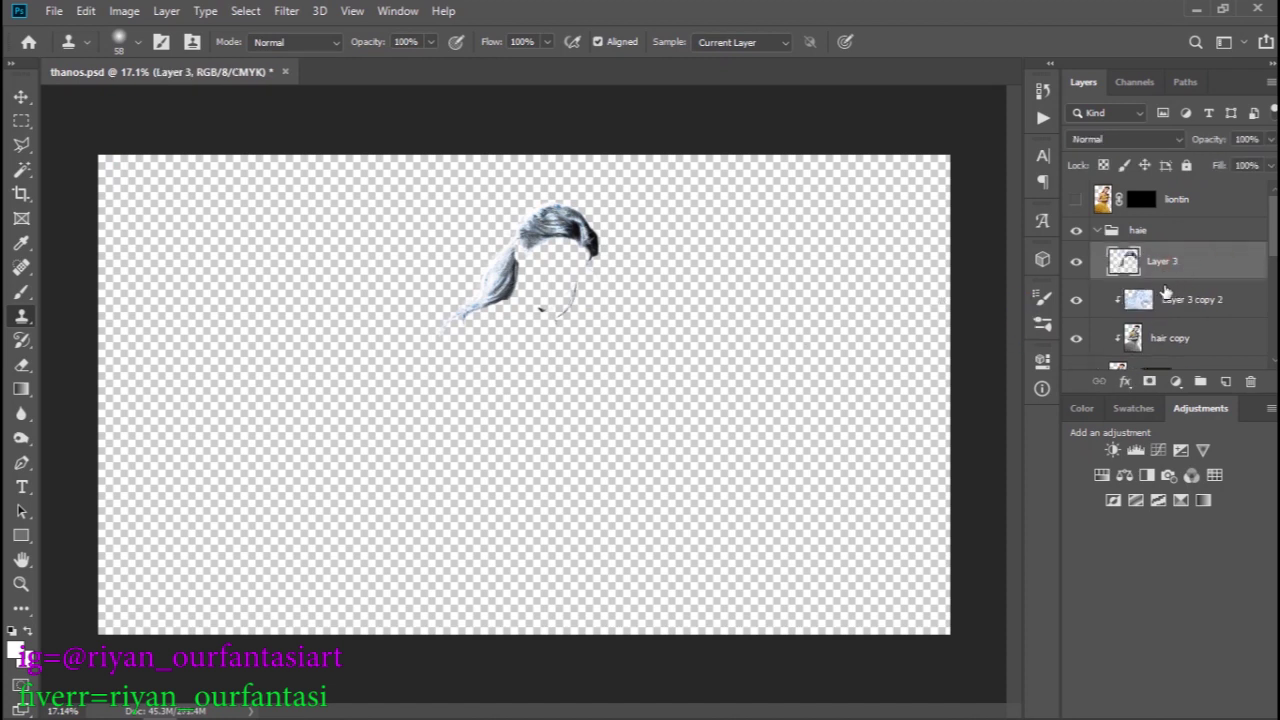
double_click(1190, 262)
click(488, 474)
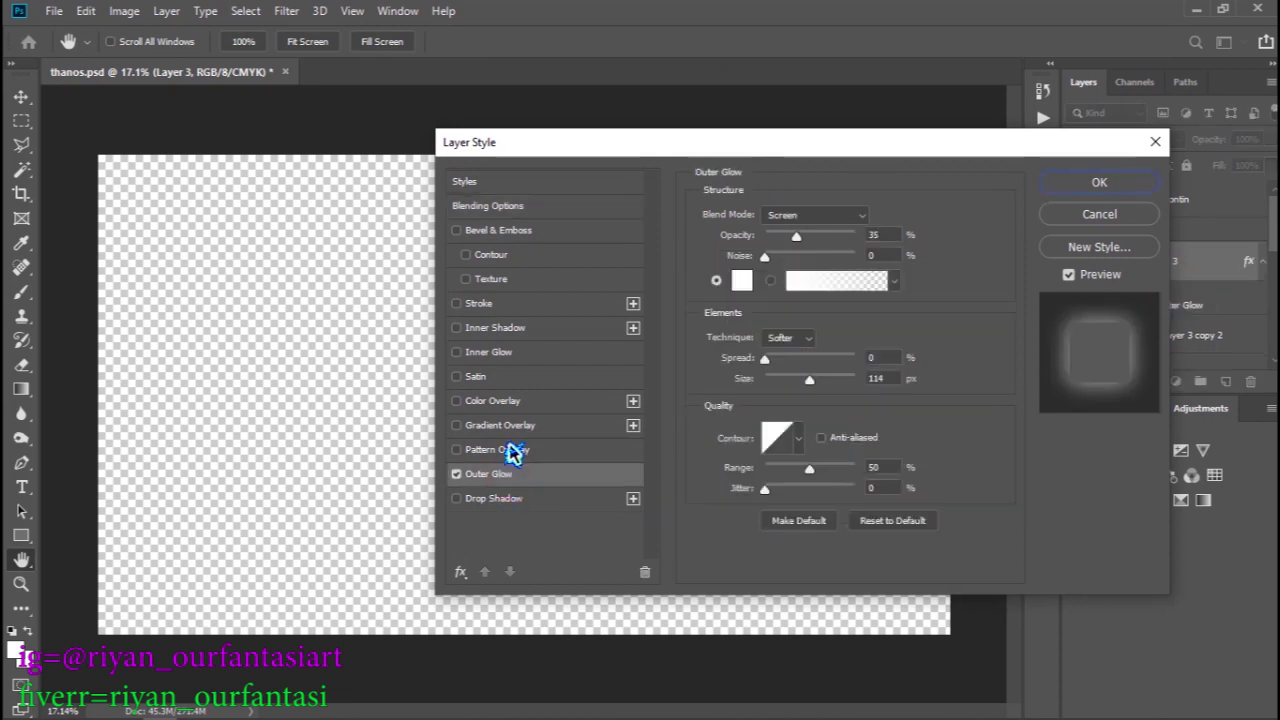
click(556, 352)
click(1124, 188)
- Collapse haie and show the body group, black Background and base layer again
scroll(1172, 318, down, 2)
scroll(1150, 290, up, 2)
click(1100, 233)
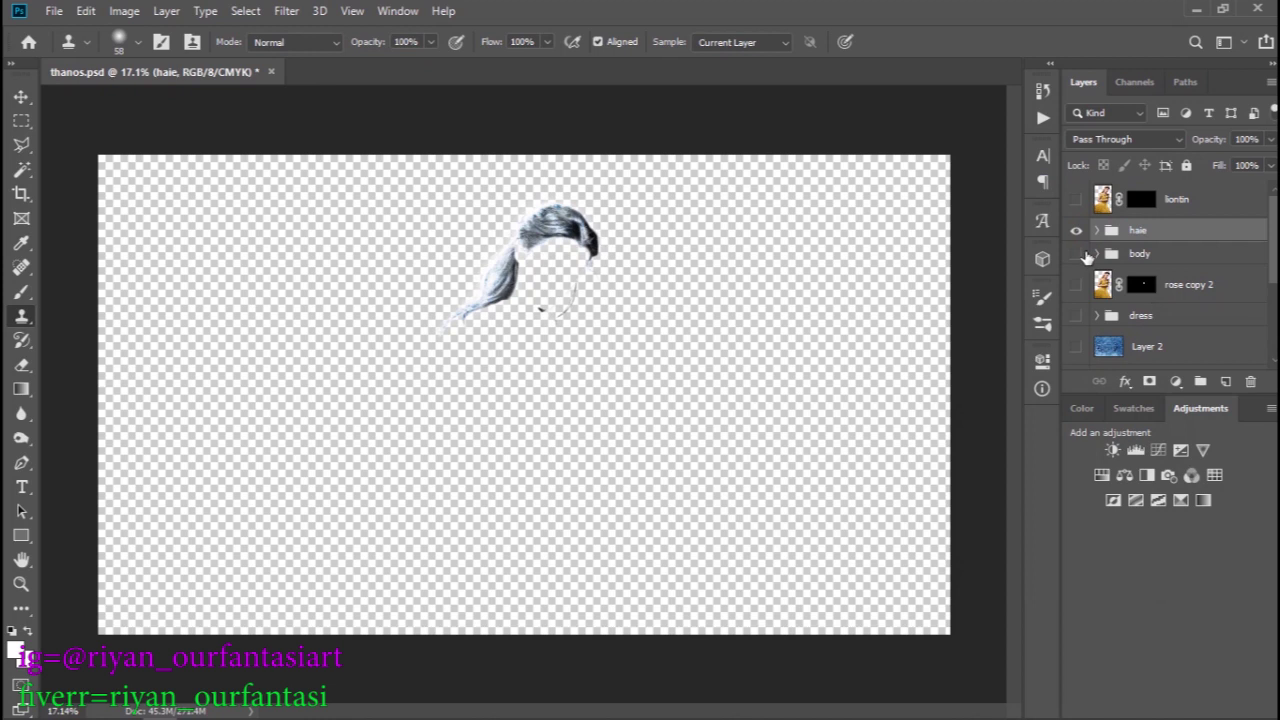
click(1076, 254)
scroll(1082, 300, down, 3)
click(1077, 351)
scroll(1137, 313, up, 3)
scroll(1157, 346, down, 3)
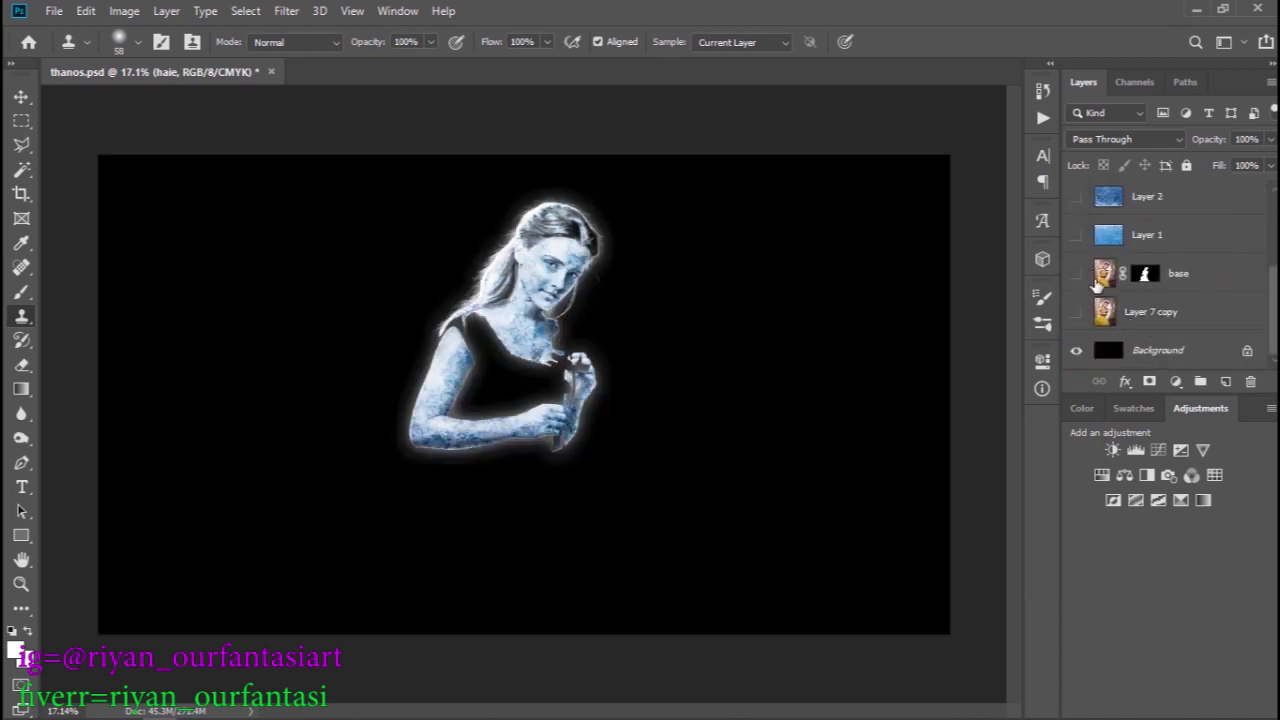
click(1077, 273)
- Show the blue starry dress group, rose copy 2 and palace background Layer 7 copy again
scroll(1089, 304, up, 2)
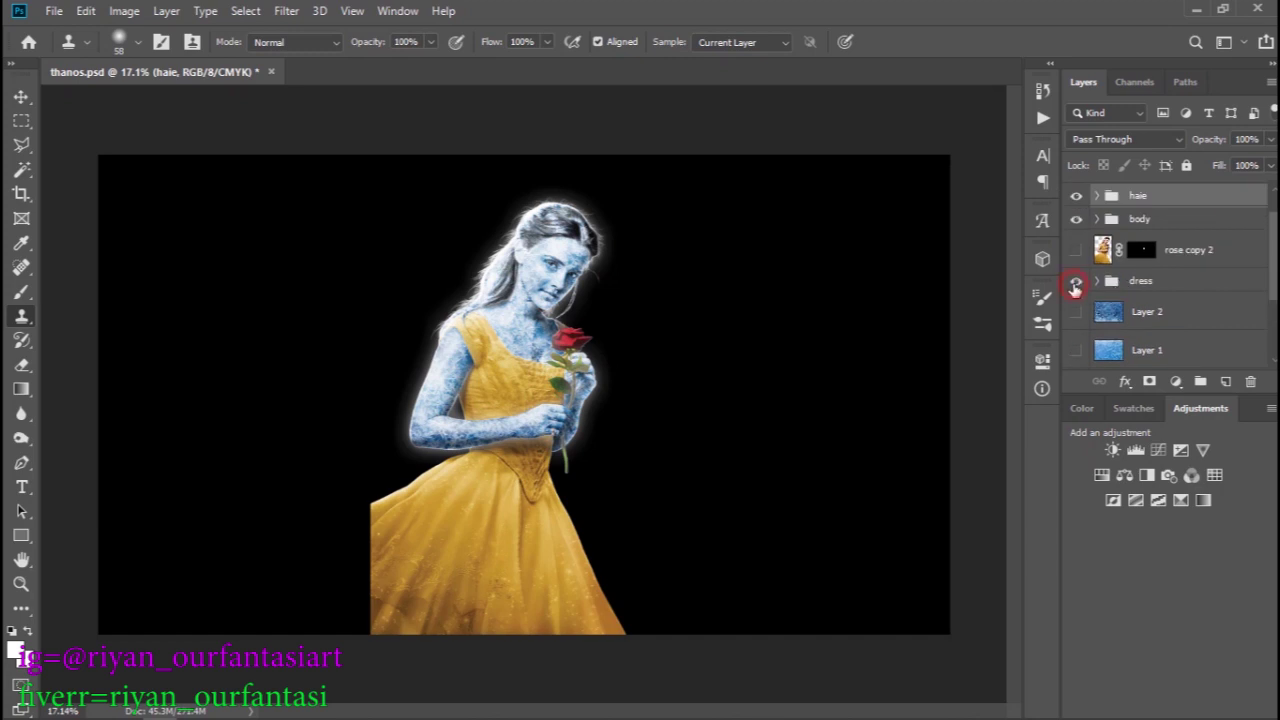
click(1075, 281)
click(1076, 250)
scroll(1140, 317, up, 1)
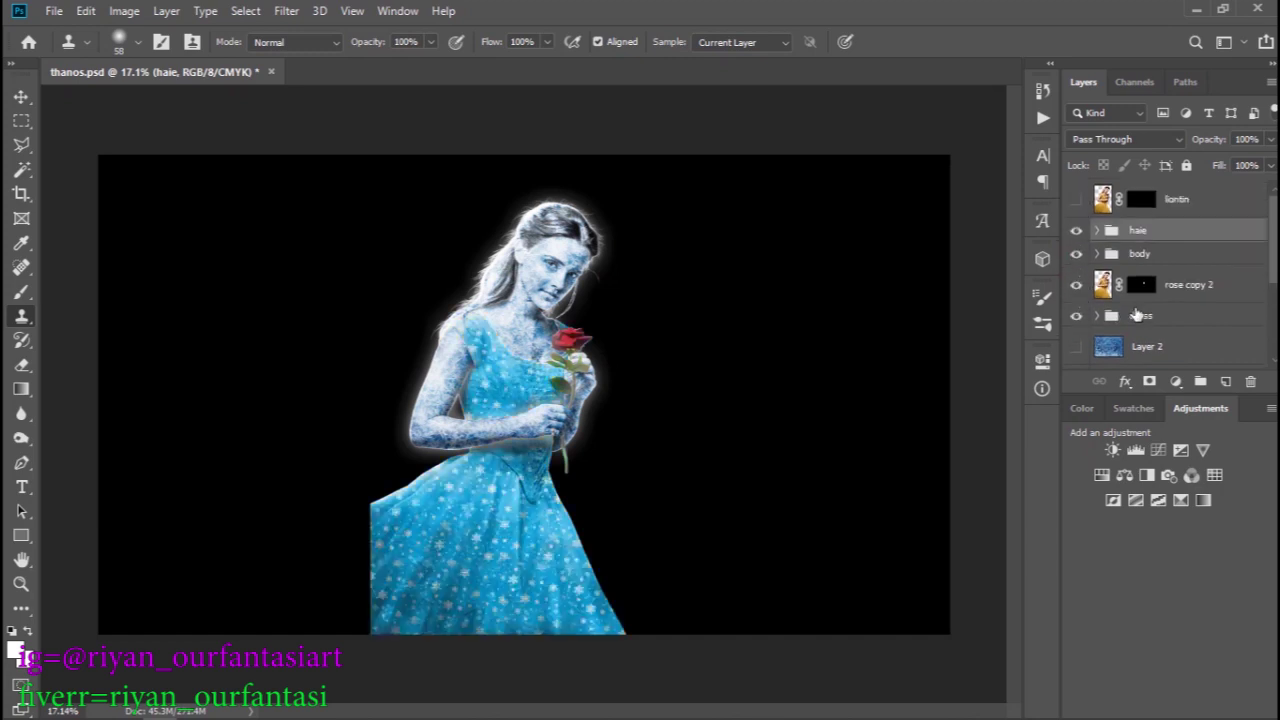
scroll(600, 265, up, 3)
scroll(600, 265, up, 2)
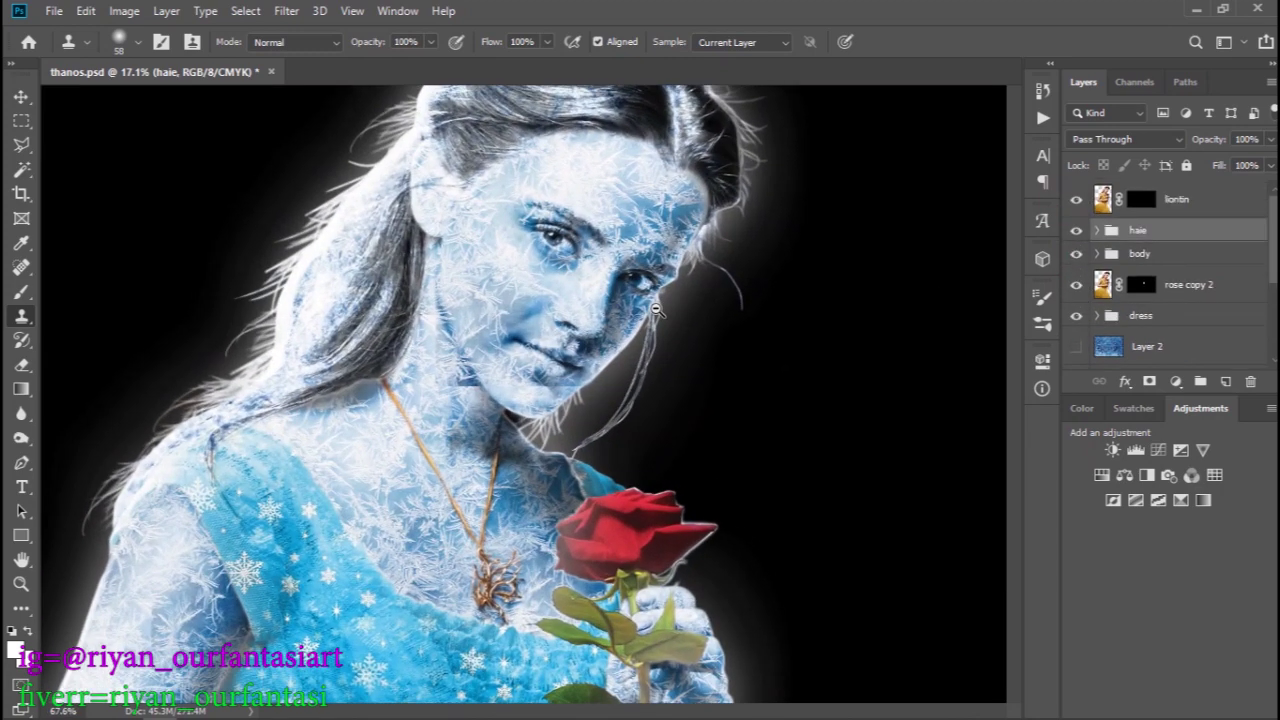
scroll(598, 262, down, 2)
scroll(595, 260, down, 1)
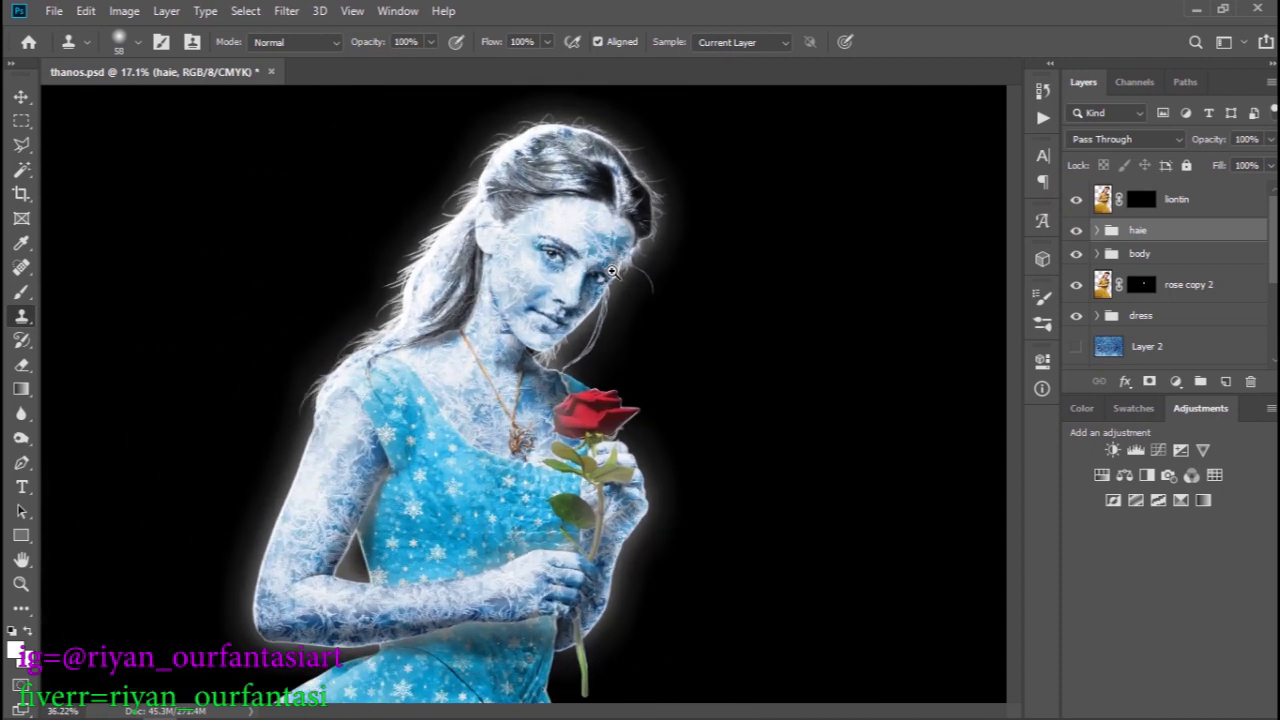
scroll(585, 257, down, 2)
scroll(570, 253, down, 1)
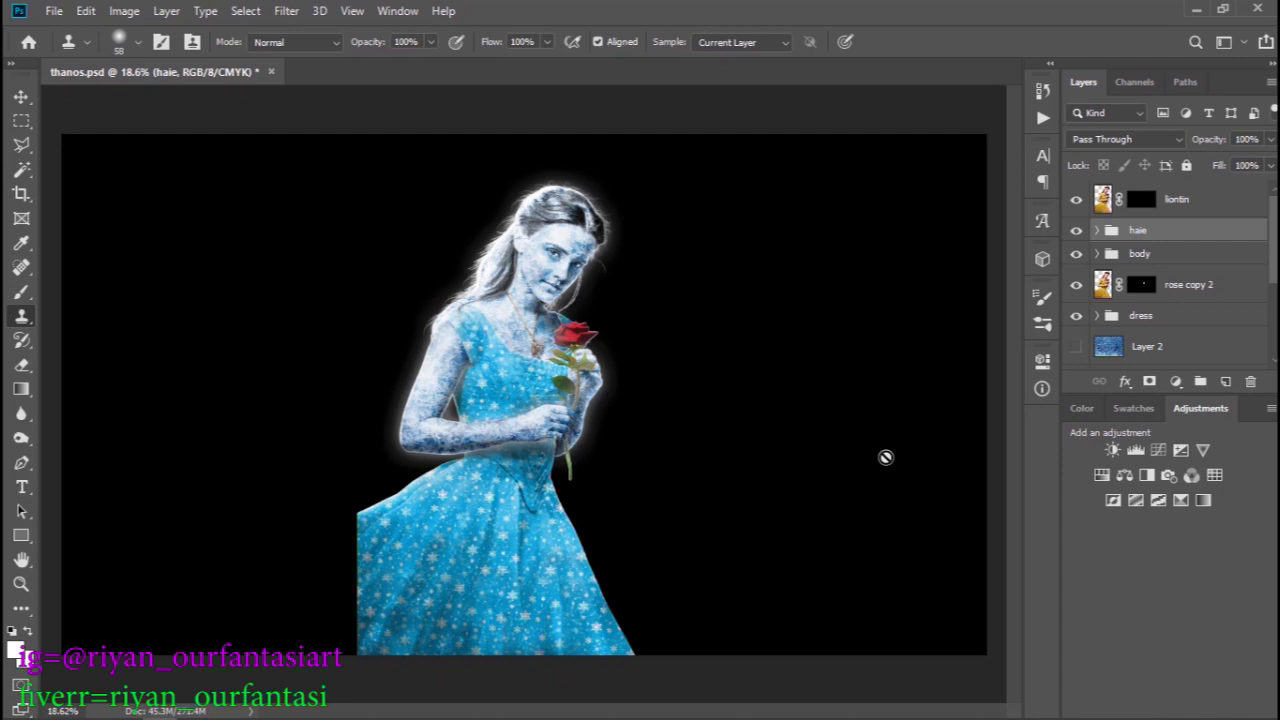
scroll(1136, 320, down, 4)
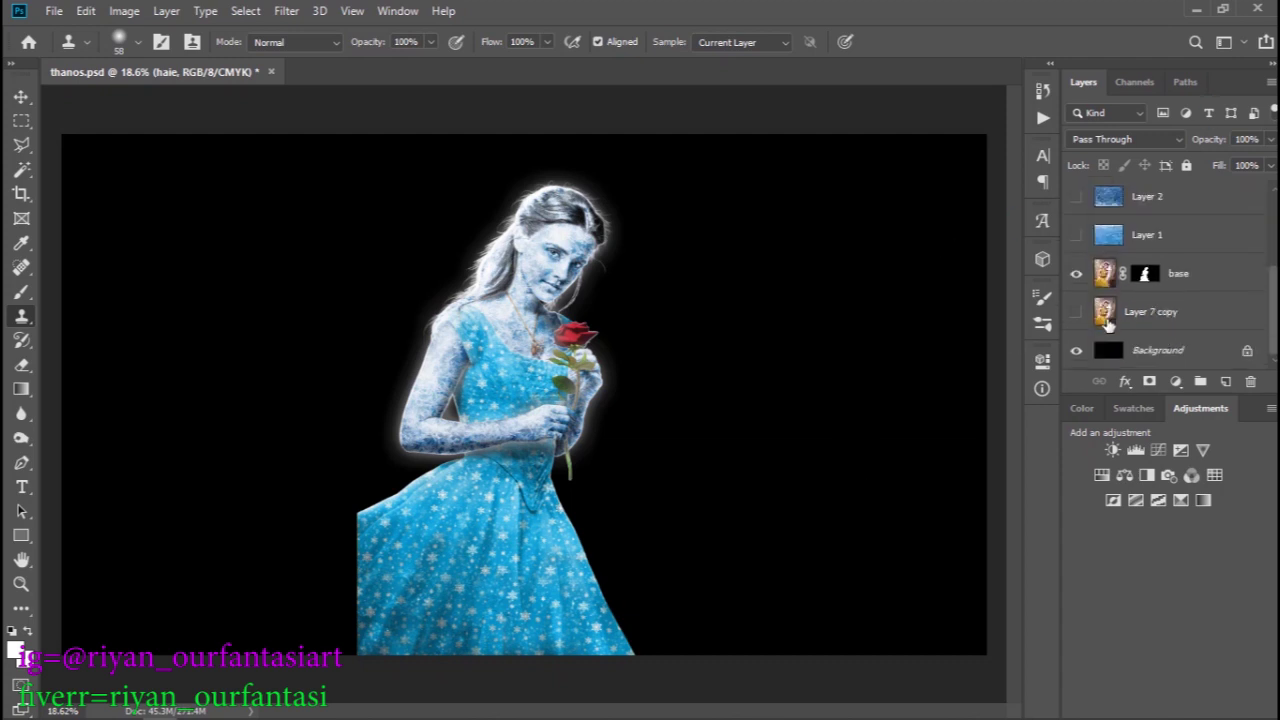
click(1077, 316)
- Show the Layer 2 frost texture below base and desaturate the palace background copy
click(1148, 312)
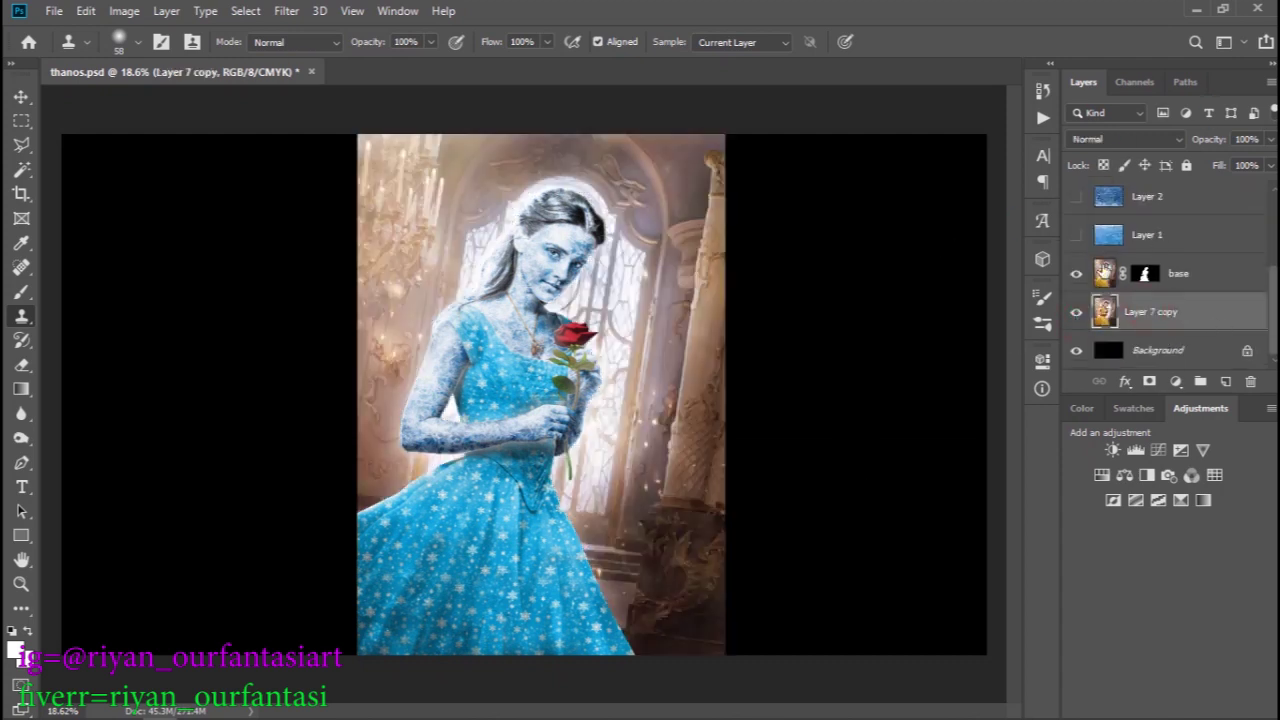
click(1075, 235)
click(1075, 197)
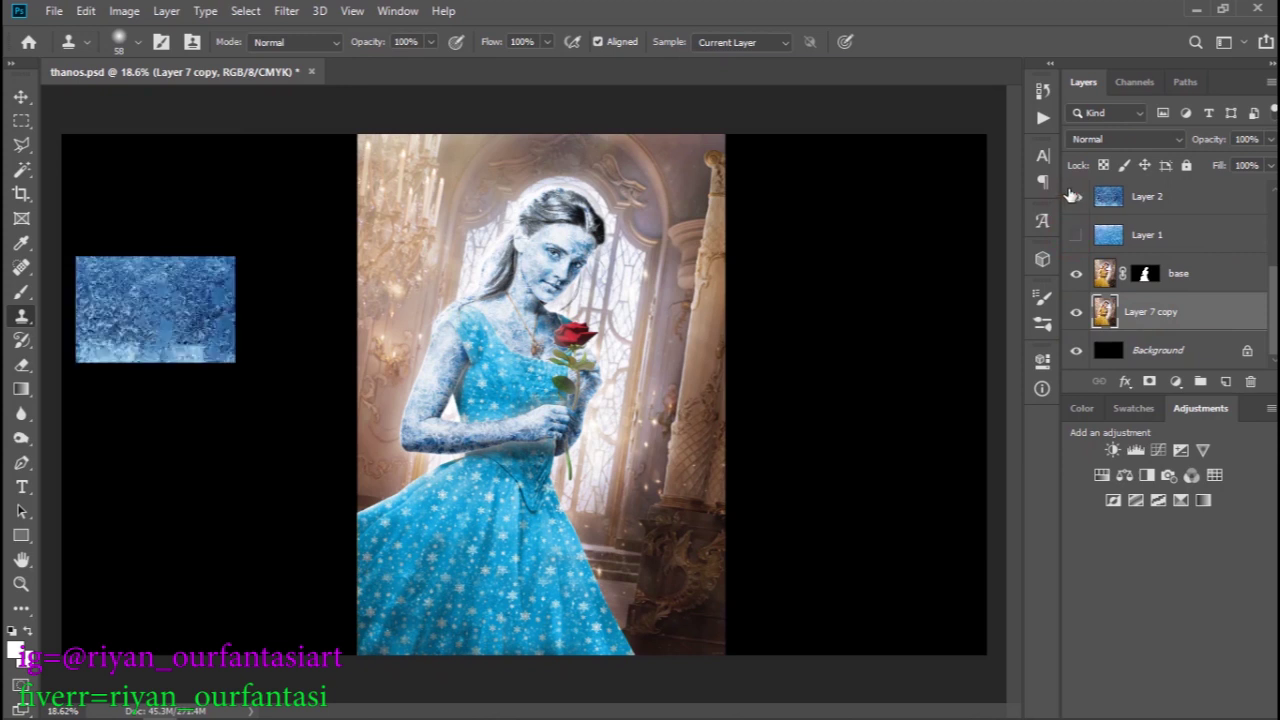
drag(1175, 198, 1232, 380)
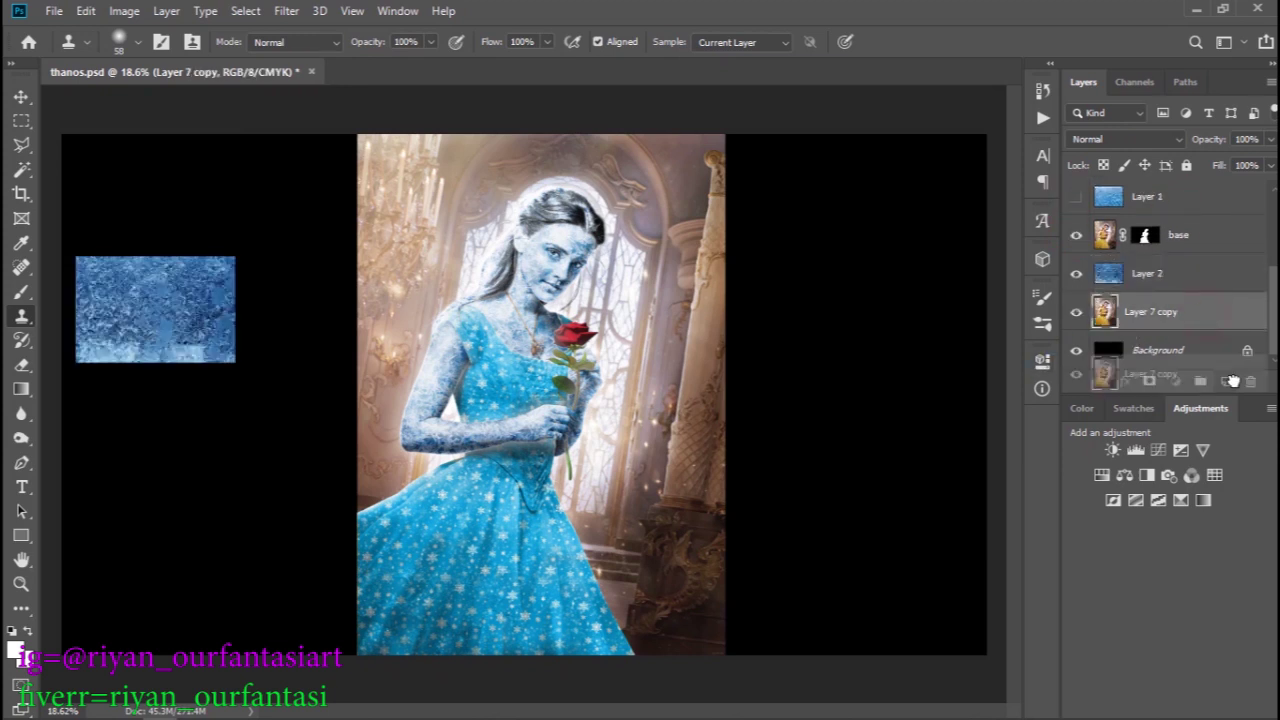
click(124, 10)
mouse_move(153, 60)
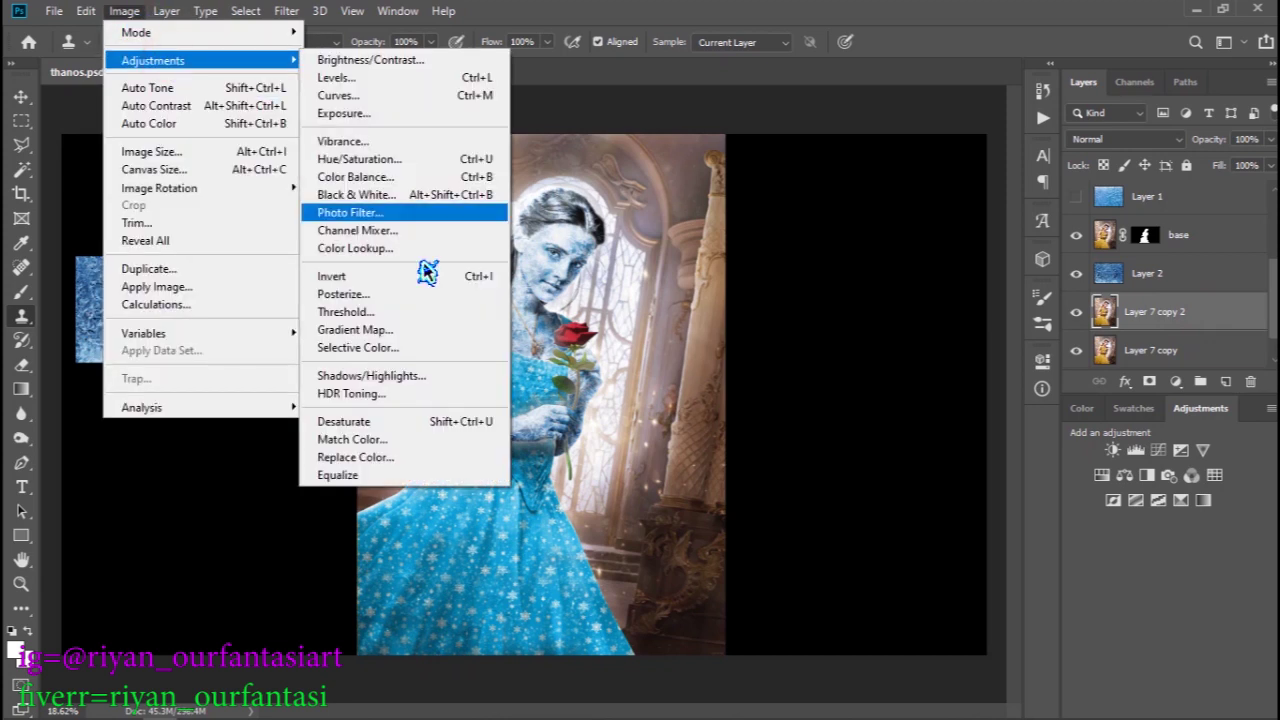
click(343, 421)
- Move the Layer 2 frost texture to the palace image and enlarge it to cover the figure
click(1188, 277)
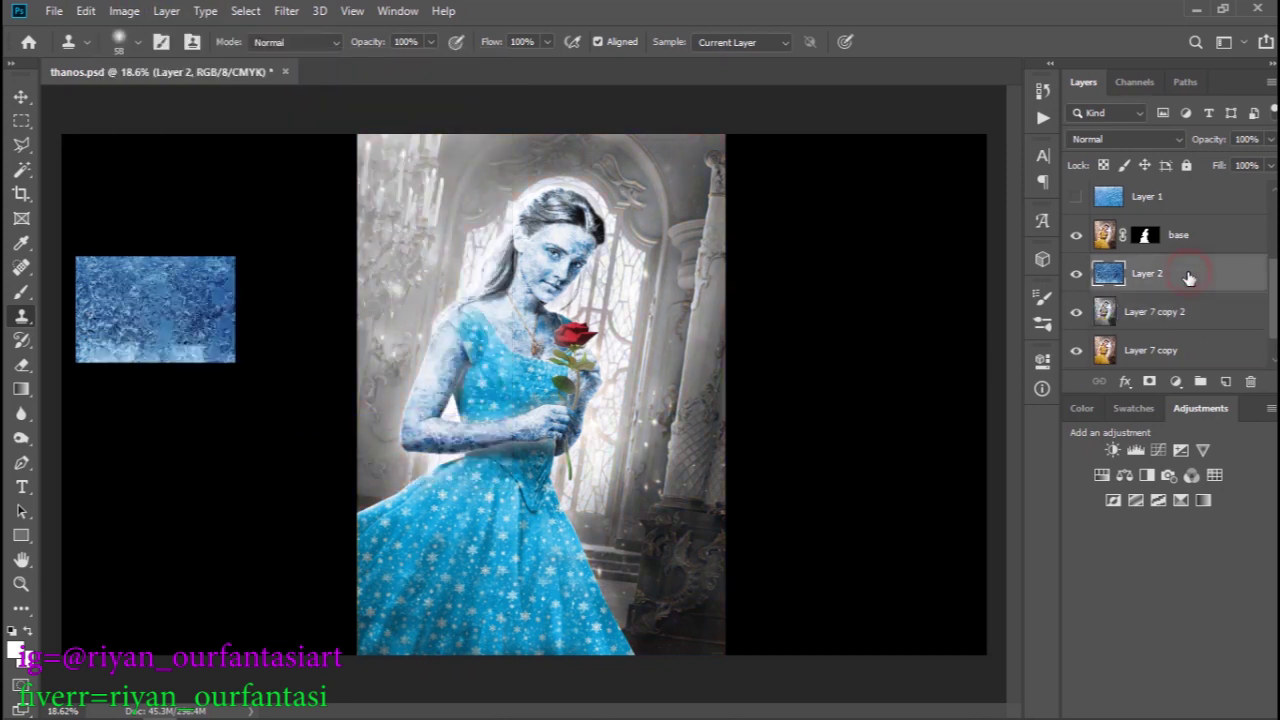
key(v)
mouse_move(205, 324)
mouse_down()
mouse_move(403, 202)
mouse_move(843, 506)
mouse_up()
key(ctrl+t)
drag(558, 508, 555, 705)
key(Return)
key(s)
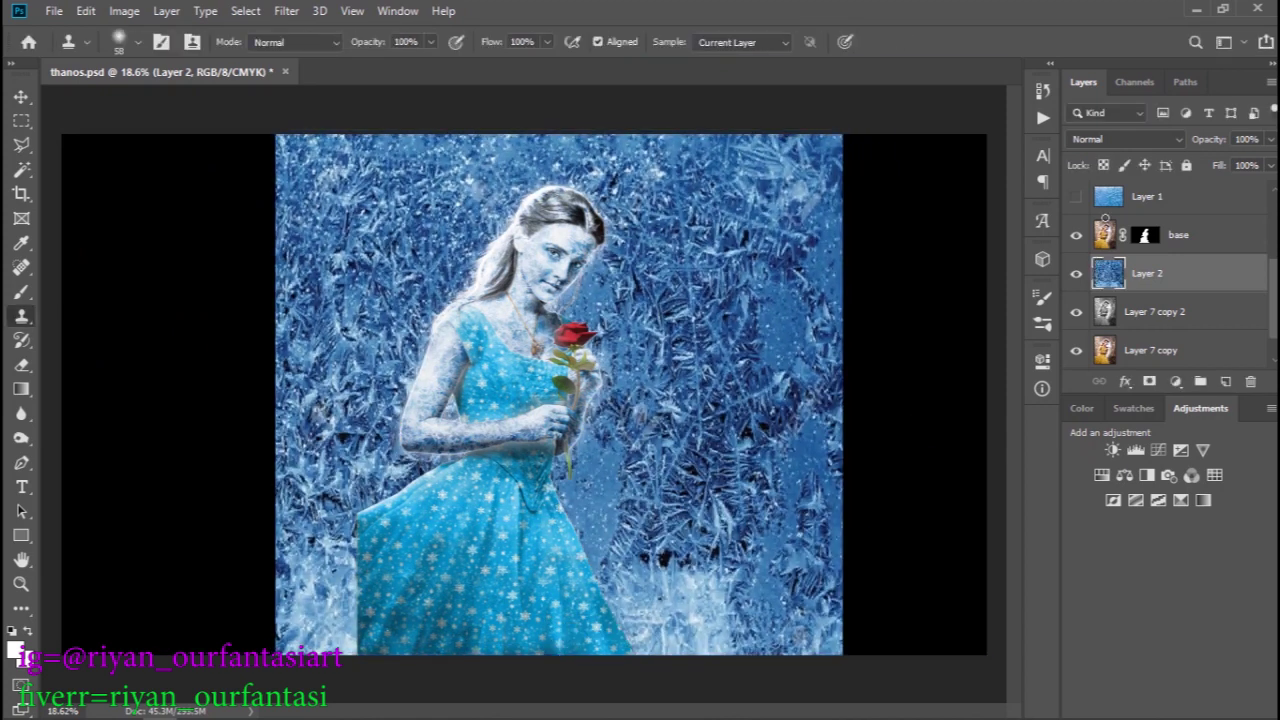
click(1150, 139)
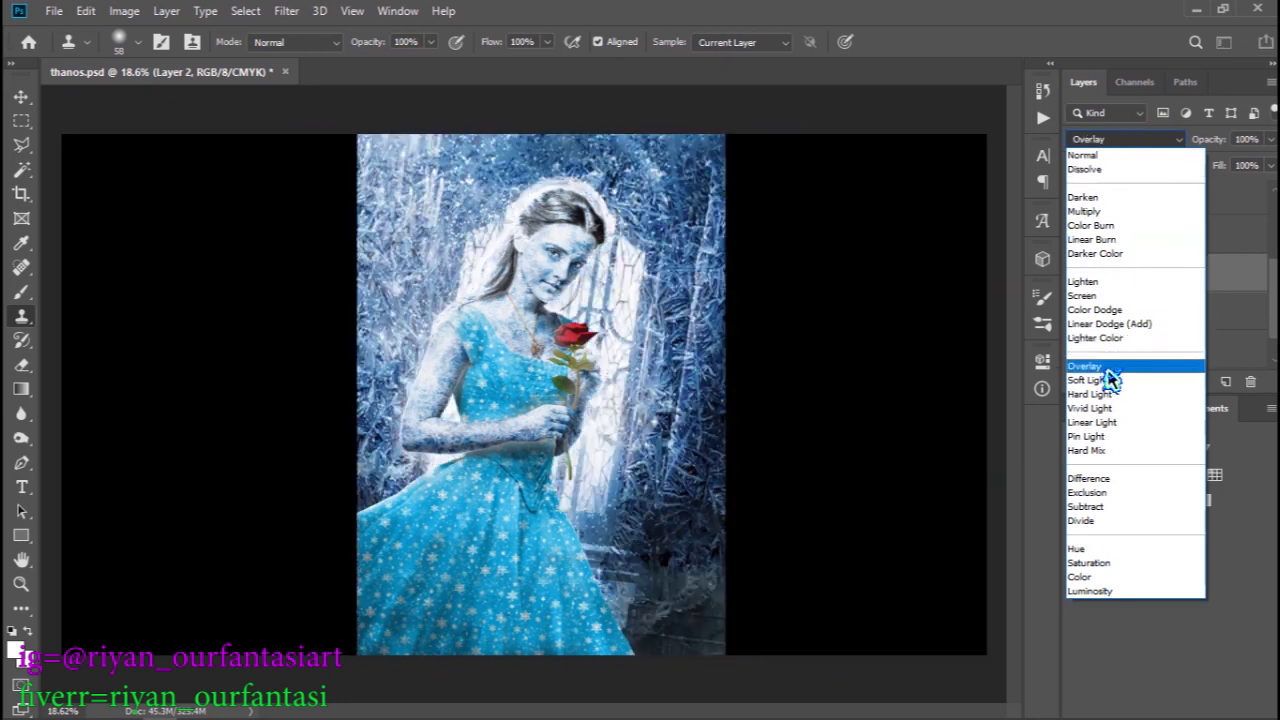
- Blend Layer 2 frost in Overlay and clip it to the grey Layer 7 copy 2
click(1108, 368)
shift+click(1214, 320)
right_click(1212, 322)
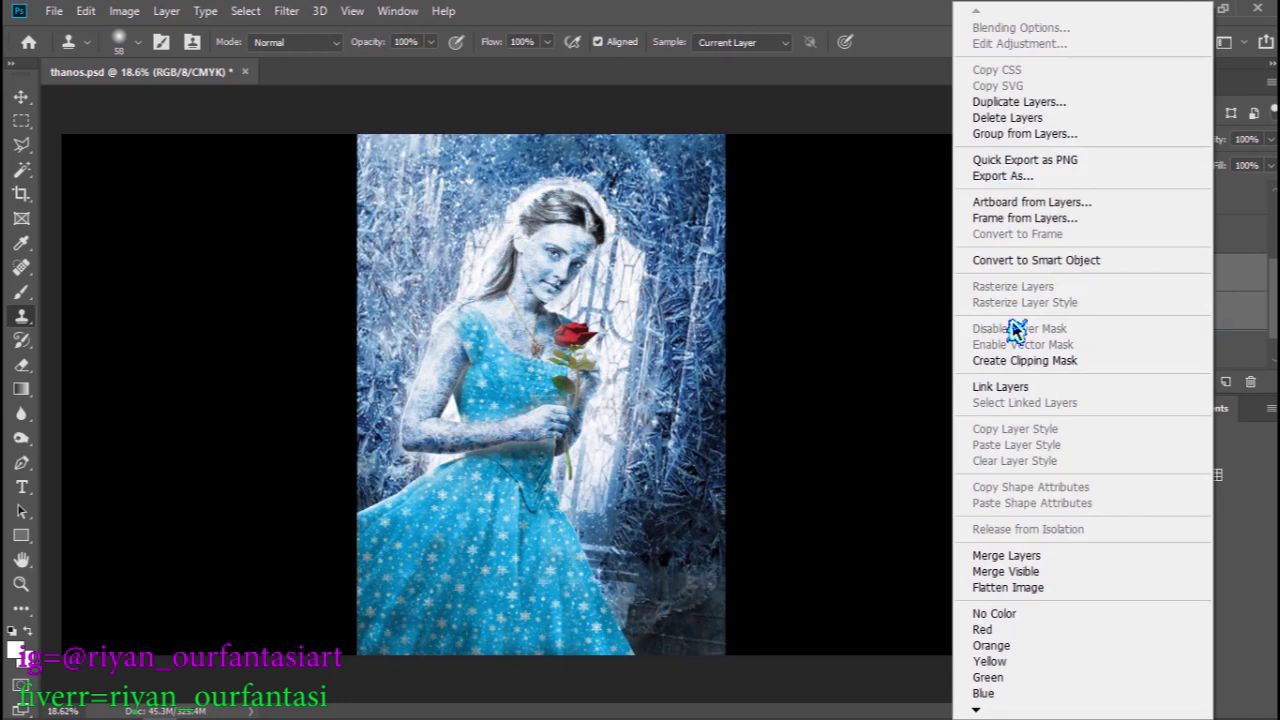
click(1025, 361)
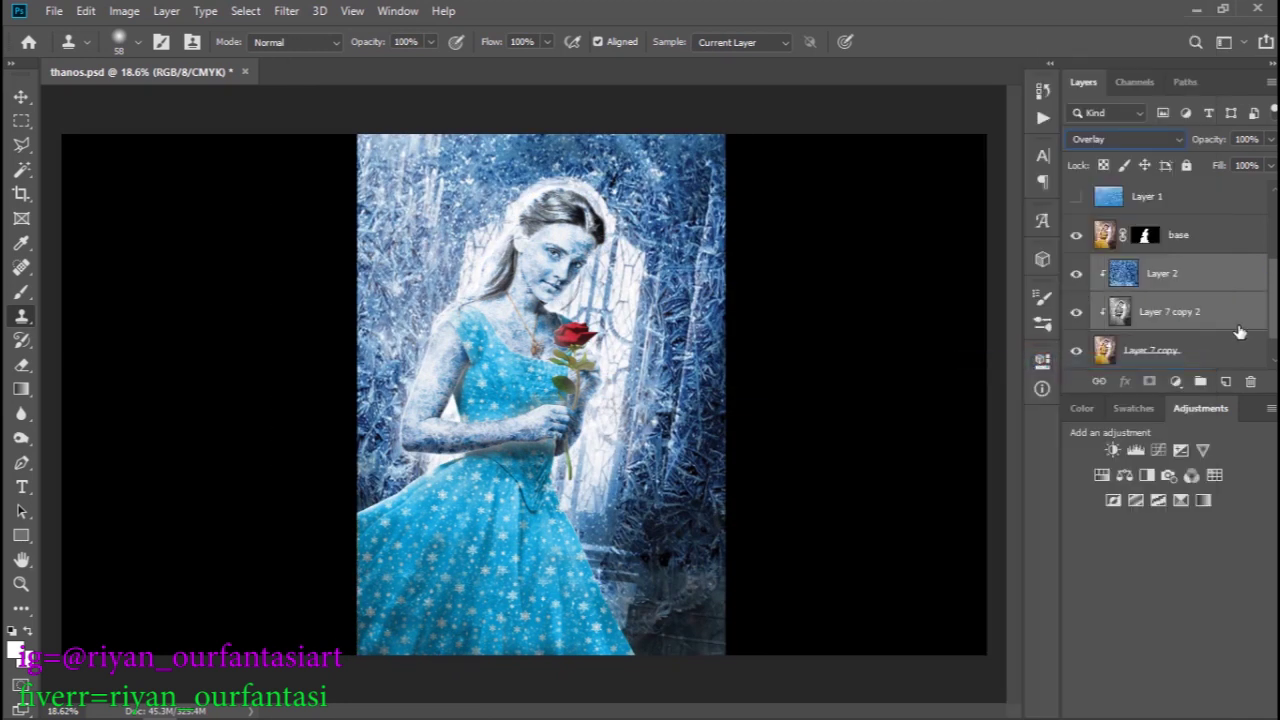
click(1222, 278)
- Add Layer 7 copy 3 above the frost, clipped into the stack and blended in Screen mode
click(1194, 313)
key(ctrl+j)
key(ctrl+bracketright)
shift+click(1215, 315)
right_click(1213, 318)
click(991, 360)
scroll(1200, 300, down, 2)
click(1203, 205)
click(1150, 139)
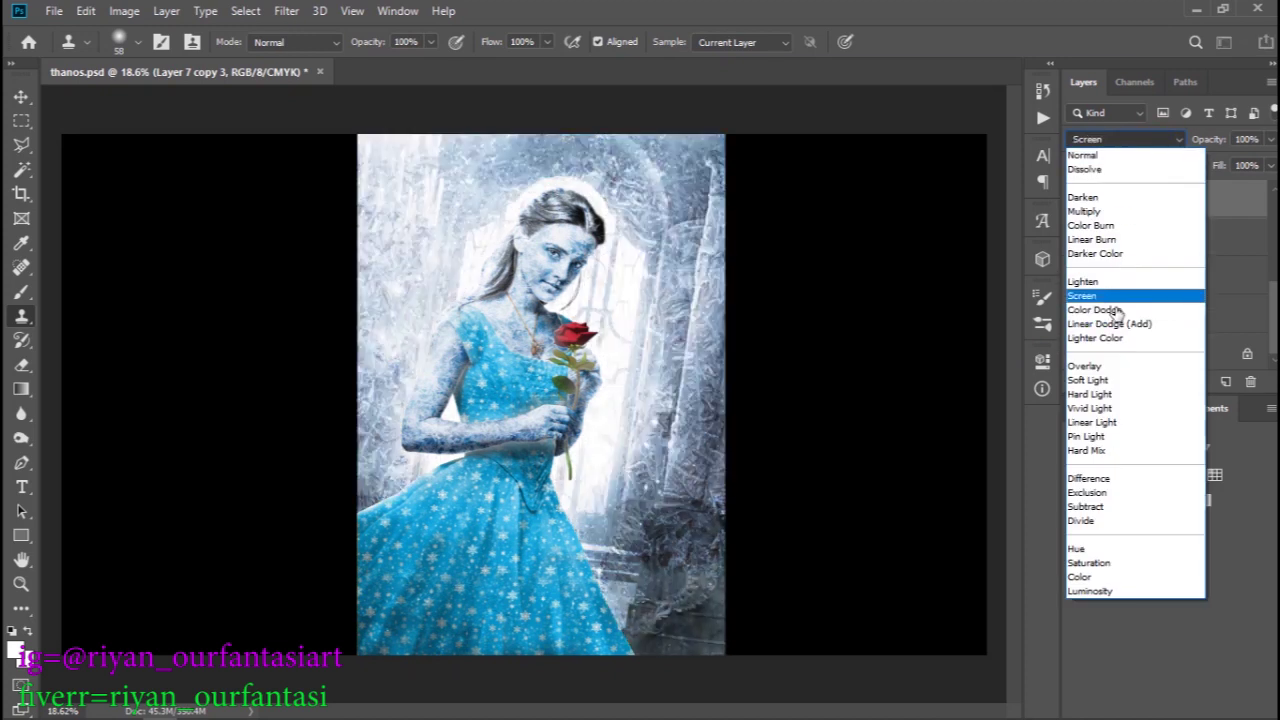
click(1097, 296)
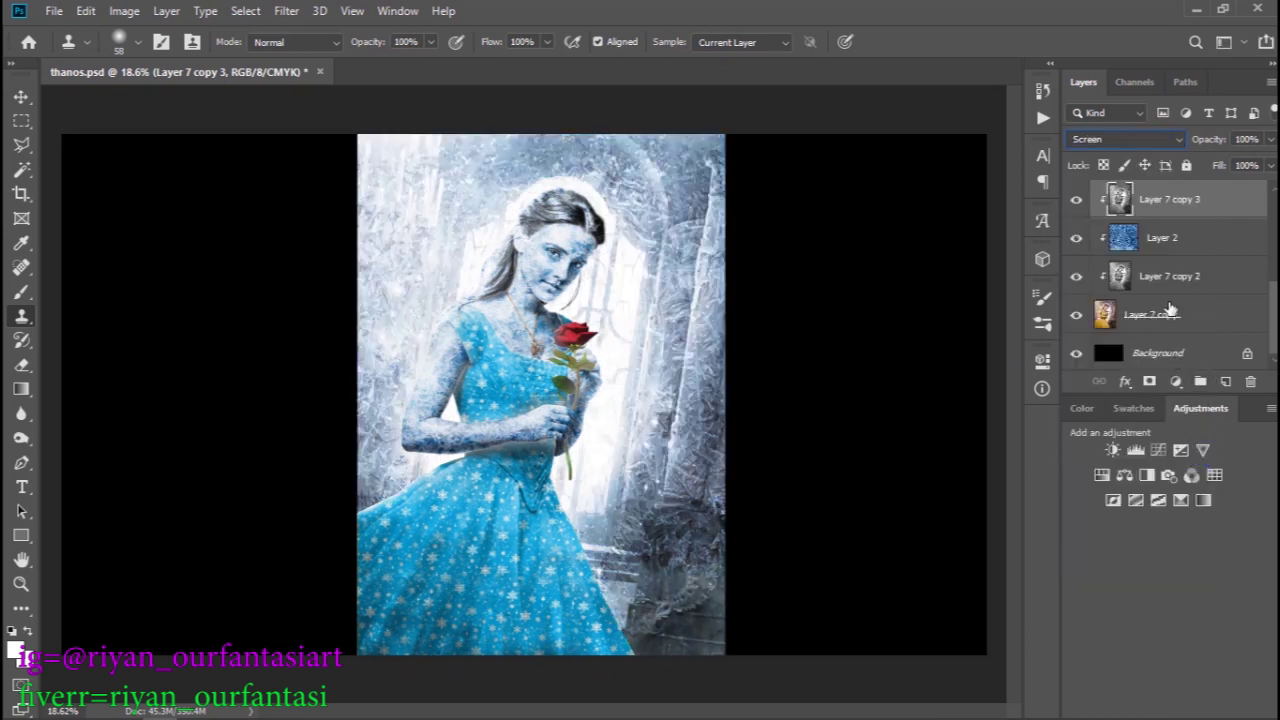